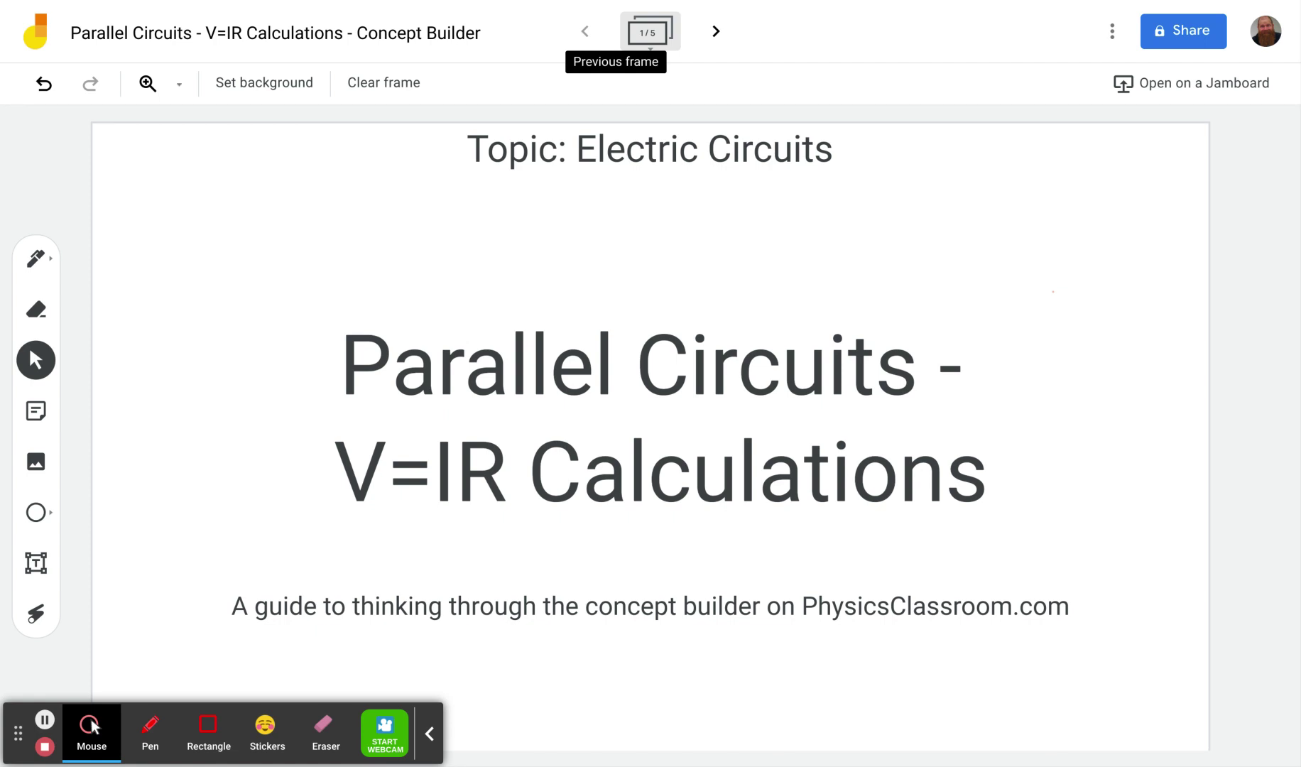
# Underline the title frame's topic, main heading and PhysicsClassroom.com concept builder reference with the laser
pyautogui.press('l')
pyautogui.moveTo(601, 642); pyautogui.dragTo(734, 629)
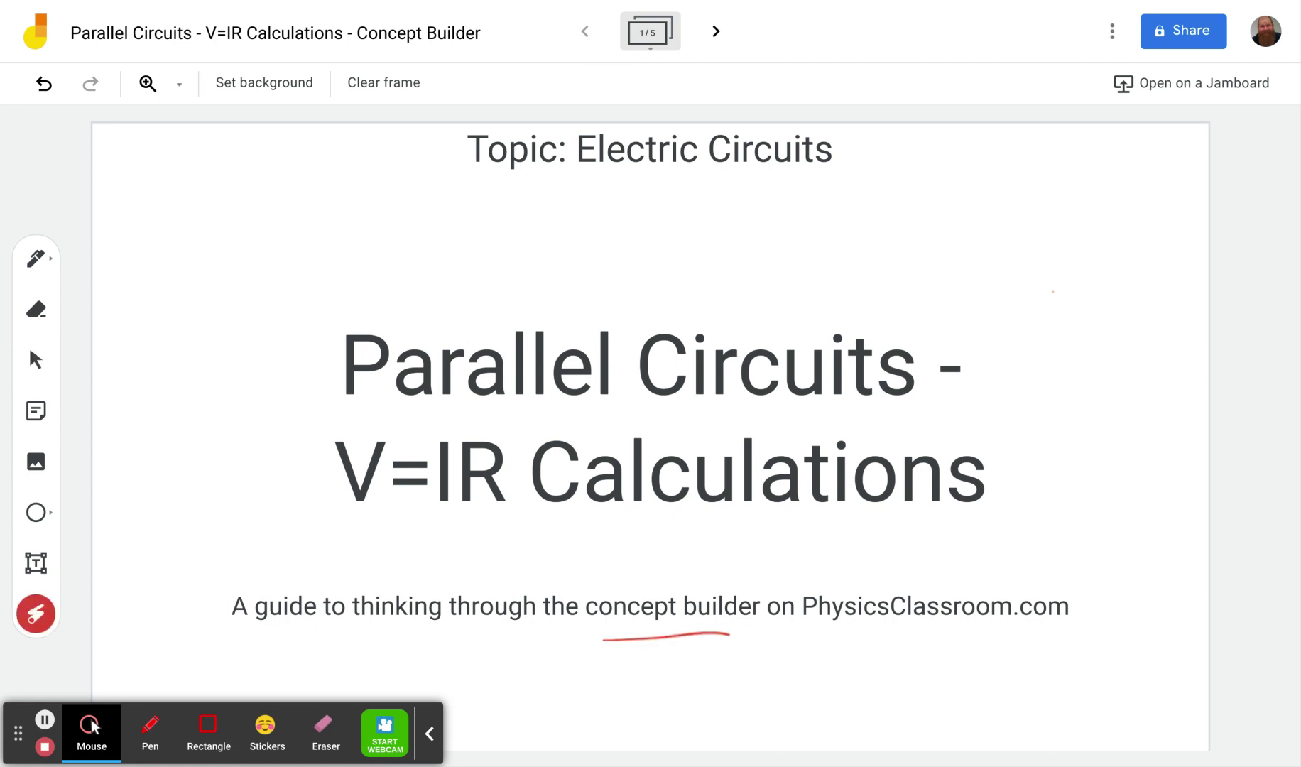
pyautogui.moveTo(847, 637); pyautogui.dragTo(1041, 631)
pyautogui.moveTo(517, 189)
pyautogui.mouseDown()
pyautogui.moveTo(683, 206)
pyautogui.moveTo(552, 125)
pyautogui.moveTo(672, 208)
pyautogui.mouseUp()
pyautogui.moveTo(372, 423); pyautogui.dragTo(913, 403)
pyautogui.moveTo(355, 523); pyautogui.dragTo(872, 519)
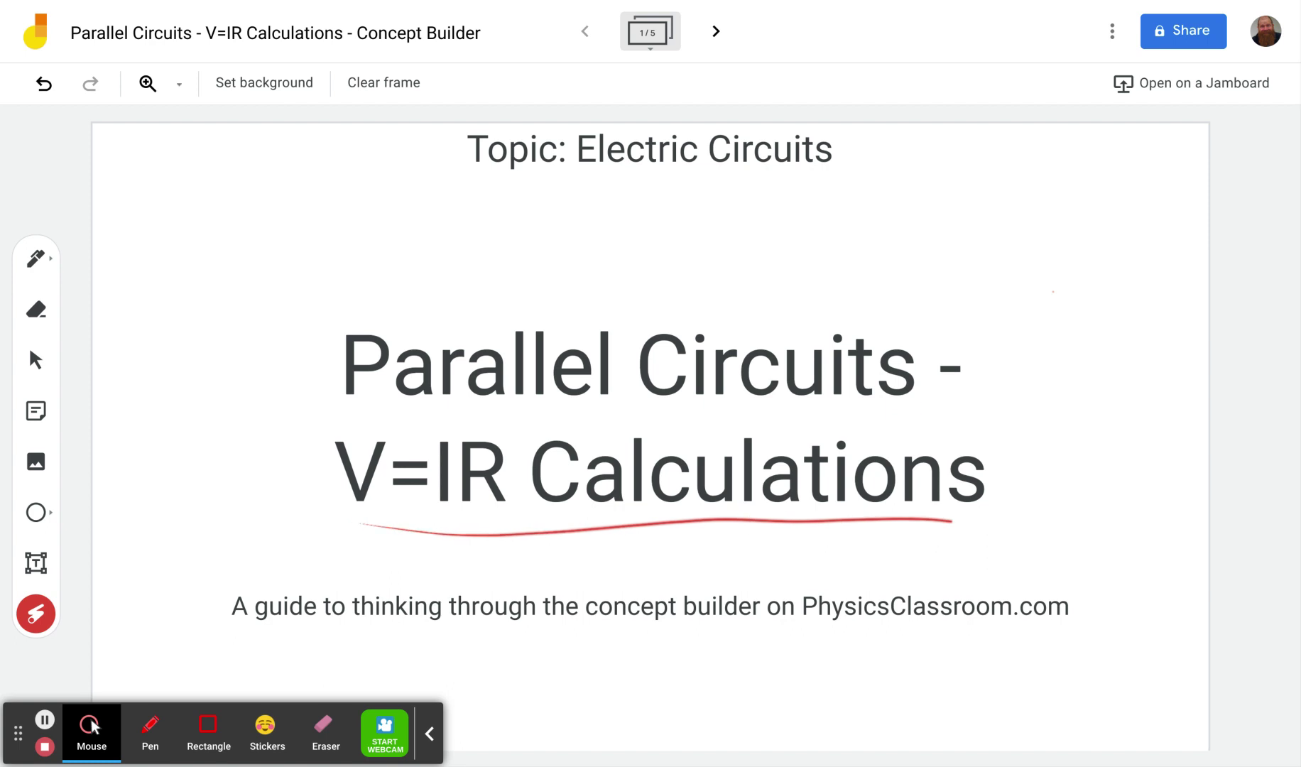
# Go to the Parallel Circuits frame and point out the equal-voltage statement and the battery's section of the circuit with the laser
pyautogui.click(716, 29)
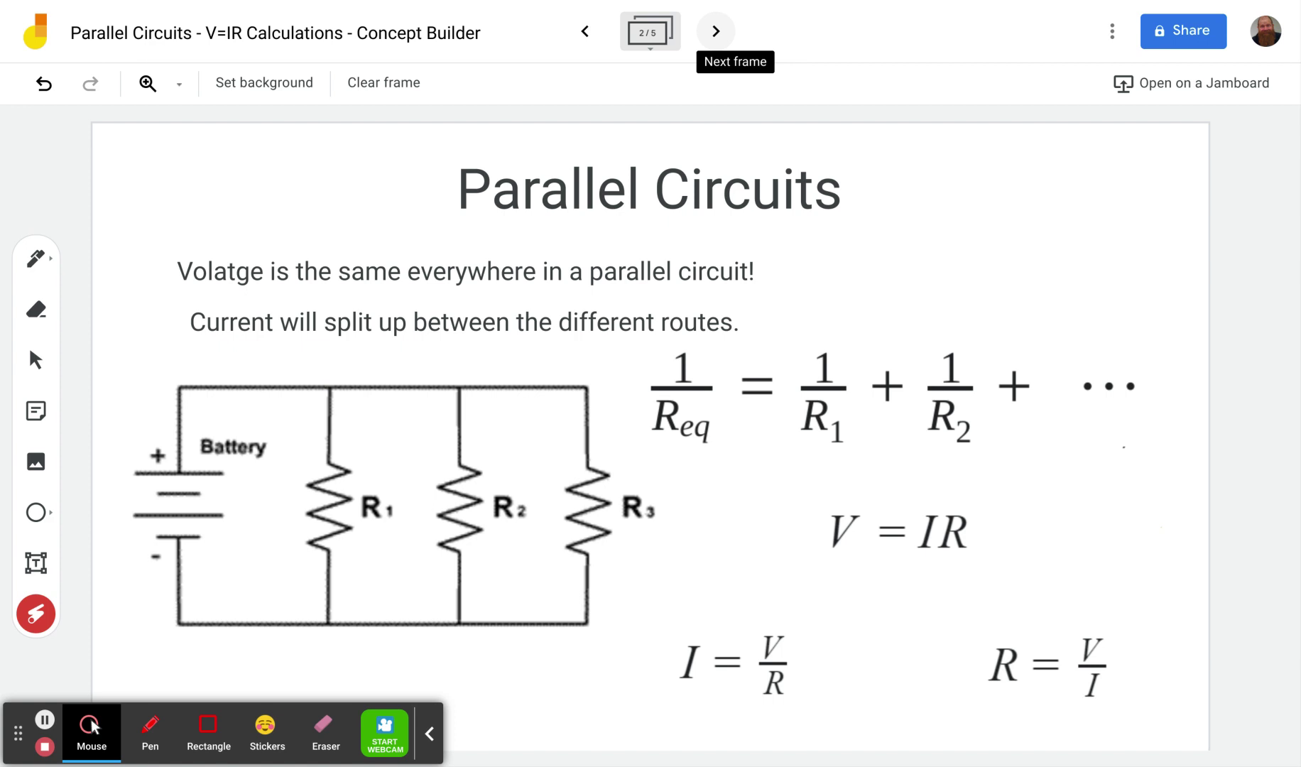
pyautogui.moveTo(195, 297); pyautogui.dragTo(757, 290)
pyautogui.moveTo(183, 588)
pyautogui.mouseDown()
pyautogui.moveTo(180, 540)
pyautogui.moveTo(209, 465)
pyautogui.moveTo(153, 485)
pyautogui.mouseUp()
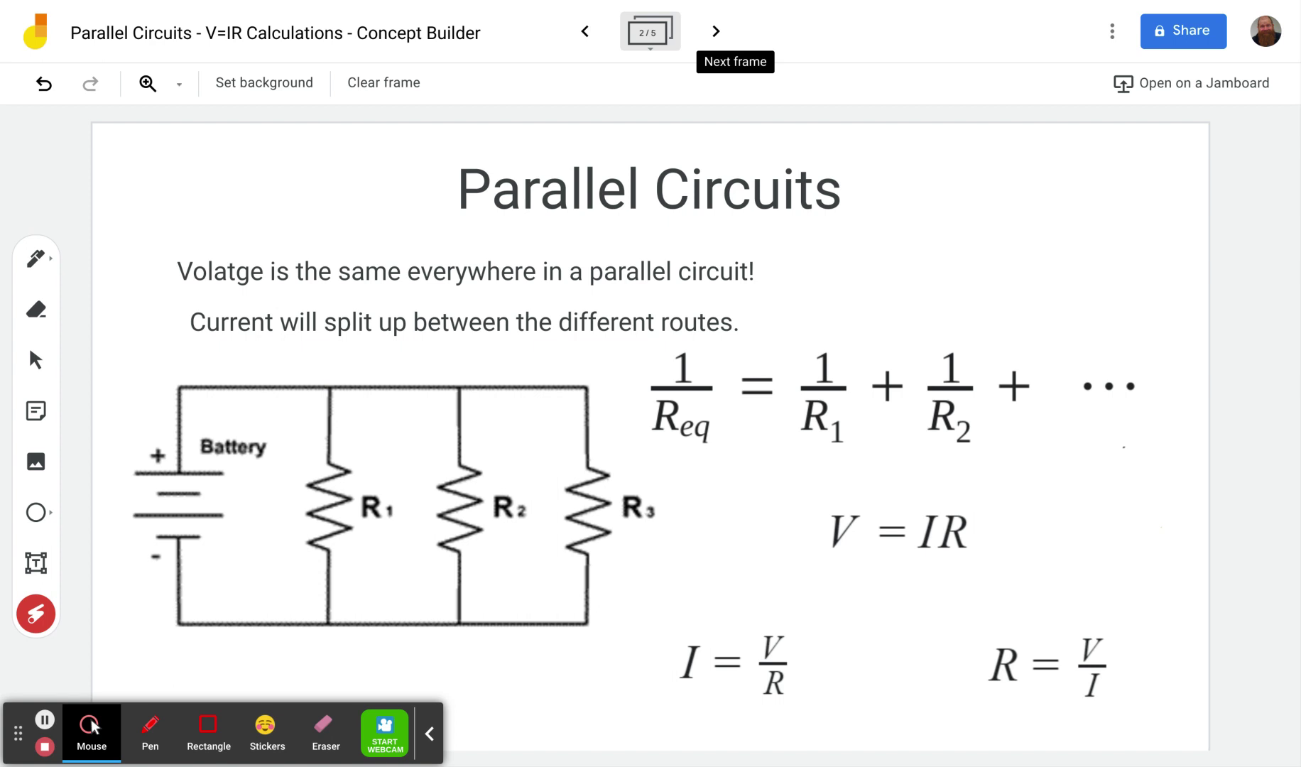
pyautogui.moveTo(182, 578)
pyautogui.mouseDown()
pyautogui.moveTo(186, 436)
pyautogui.moveTo(153, 458)
pyautogui.moveTo(261, 383)
pyautogui.moveTo(325, 389)
pyautogui.moveTo(335, 417)
pyautogui.mouseUp()
pyautogui.moveTo(179, 440)
pyautogui.mouseDown()
pyautogui.moveTo(180, 404)
pyautogui.moveTo(333, 387)
pyautogui.moveTo(335, 433)
pyautogui.mouseUp()
pyautogui.moveTo(179, 454)
pyautogui.mouseDown()
pyautogui.moveTo(181, 403)
pyautogui.moveTo(314, 389)
pyautogui.moveTo(327, 461)
pyautogui.mouseUp()
pyautogui.moveTo(328, 372)
pyautogui.mouseDown()
pyautogui.moveTo(337, 538)
pyautogui.moveTo(293, 627)
pyautogui.moveTo(167, 521)
pyautogui.moveTo(323, 372)
pyautogui.moveTo(218, 599)
pyautogui.mouseUp()
pyautogui.moveTo(169, 441); pyautogui.dragTo(172, 600)
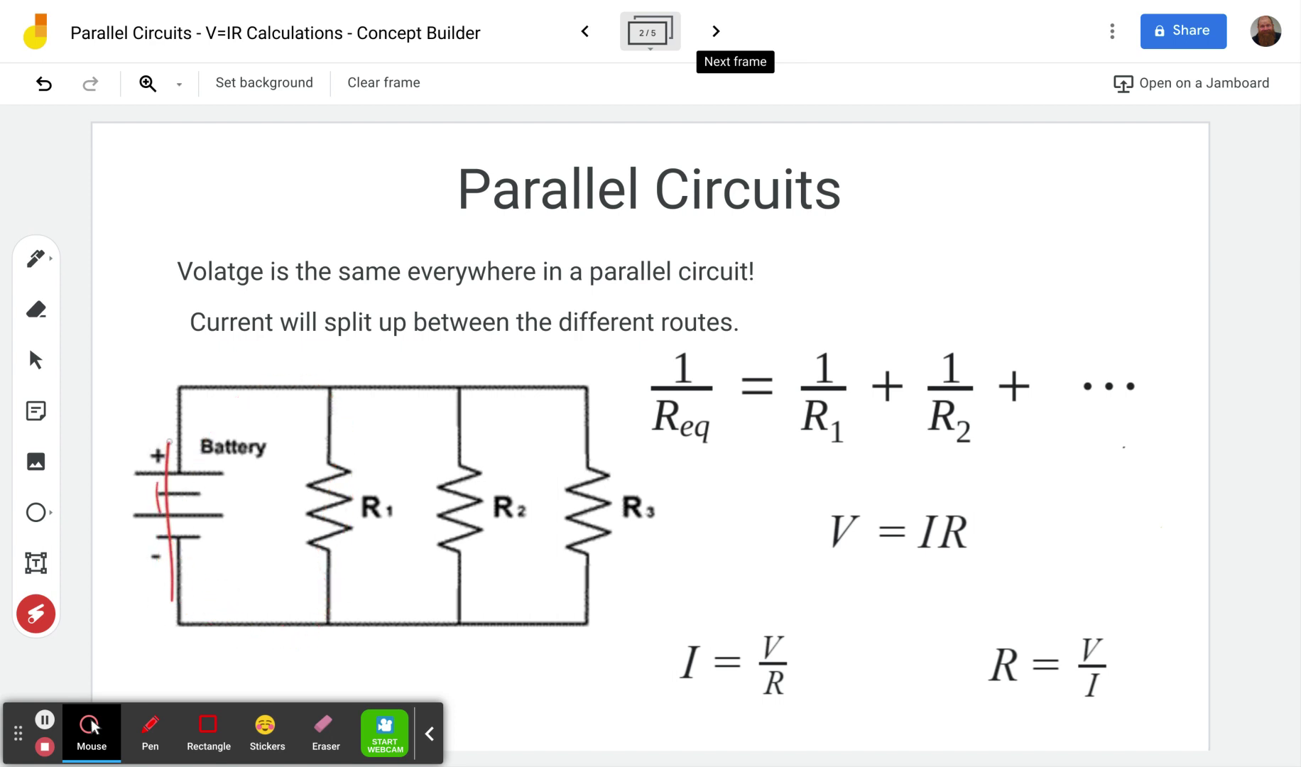
# Circle resistors R1, R2 and R3 in the circuit diagram with the laser
pyautogui.moveTo(343, 463); pyautogui.dragTo(338, 593)
pyautogui.moveTo(349, 472); pyautogui.dragTo(303, 482)
pyautogui.moveTo(472, 468); pyautogui.dragTo(463, 502)
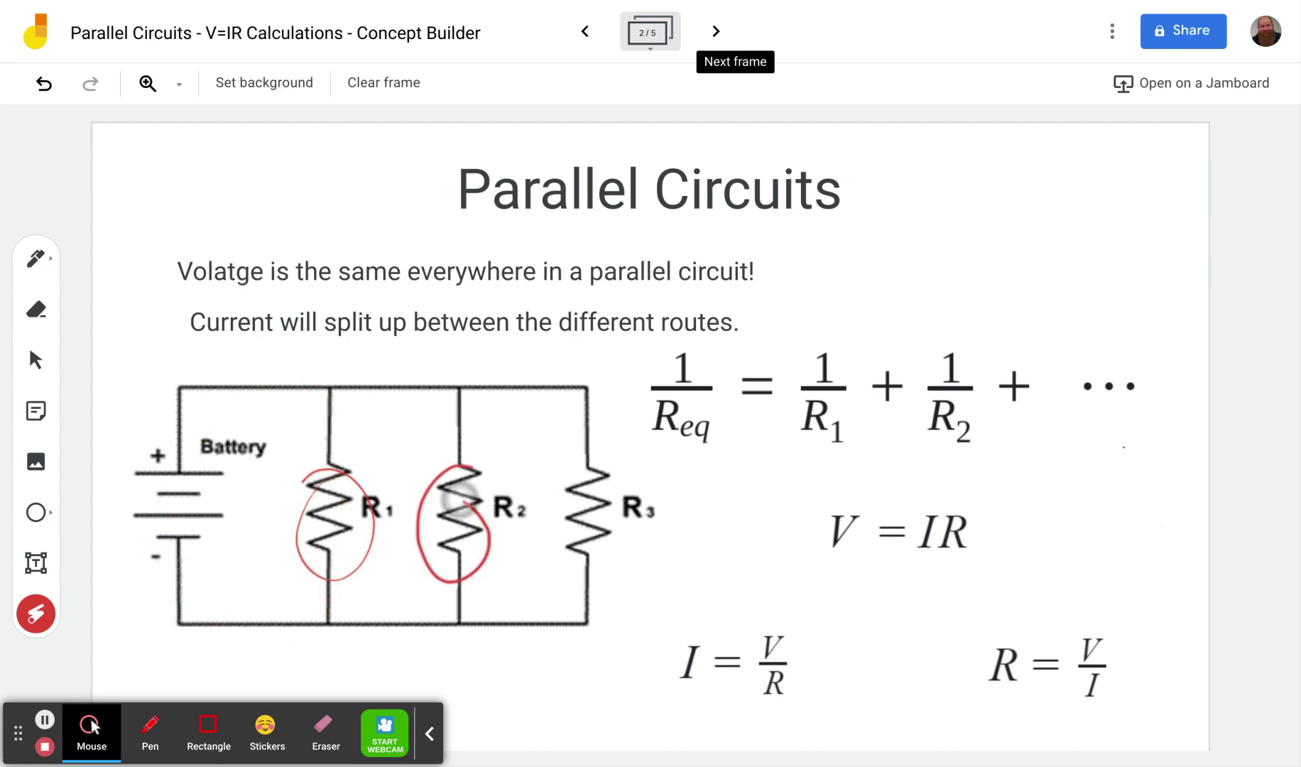
pyautogui.moveTo(596, 480)
pyautogui.mouseDown()
pyautogui.moveTo(581, 572)
pyautogui.moveTo(590, 493)
pyautogui.mouseUp()
# Trace the loops from the battery with the laser and mark the voltage across each of the three resistors
pyautogui.moveTo(171, 497)
pyautogui.mouseDown()
pyautogui.moveTo(348, 473)
pyautogui.moveTo(328, 616)
pyautogui.mouseUp()
pyautogui.moveTo(157, 465)
pyautogui.mouseDown()
pyautogui.moveTo(208, 420)
pyautogui.moveTo(442, 595)
pyautogui.moveTo(581, 380)
pyautogui.moveTo(583, 630)
pyautogui.mouseUp()
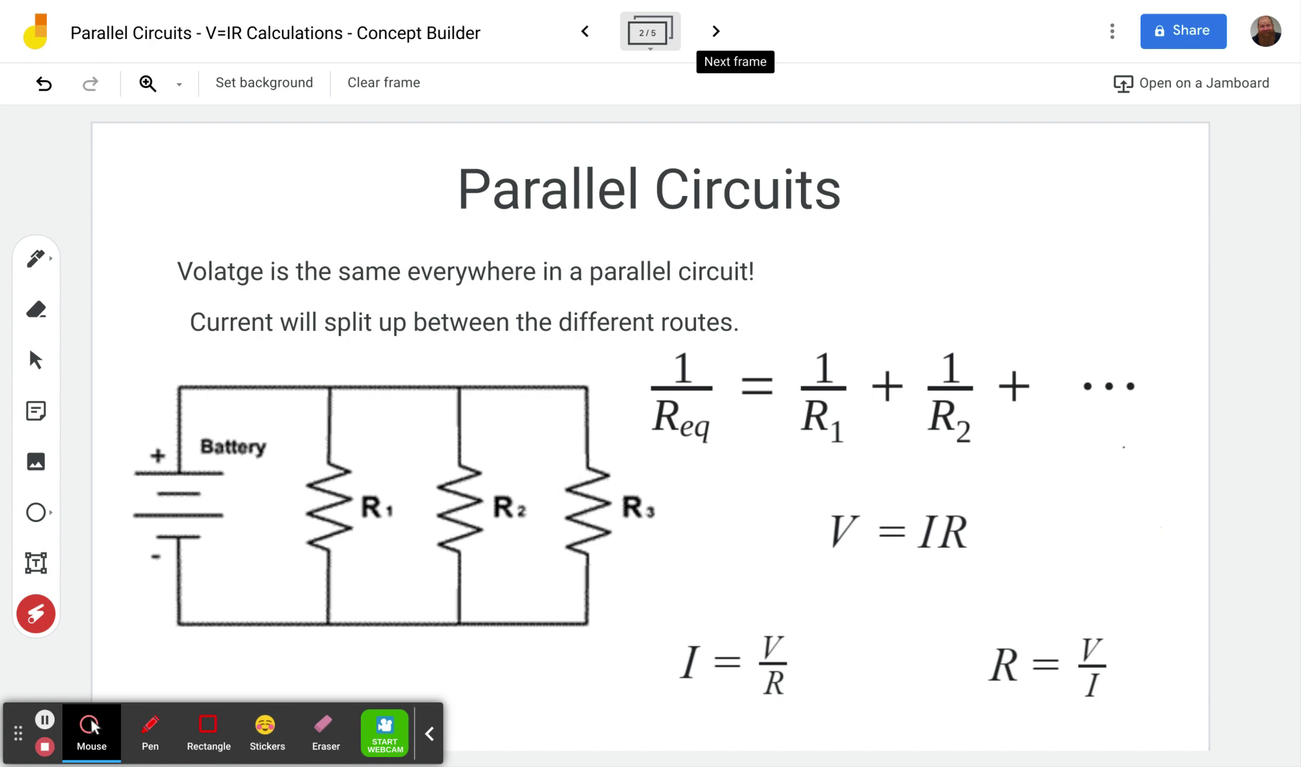
pyautogui.moveTo(337, 426); pyautogui.dragTo(352, 560)
pyautogui.moveTo(463, 461); pyautogui.dragTo(466, 583)
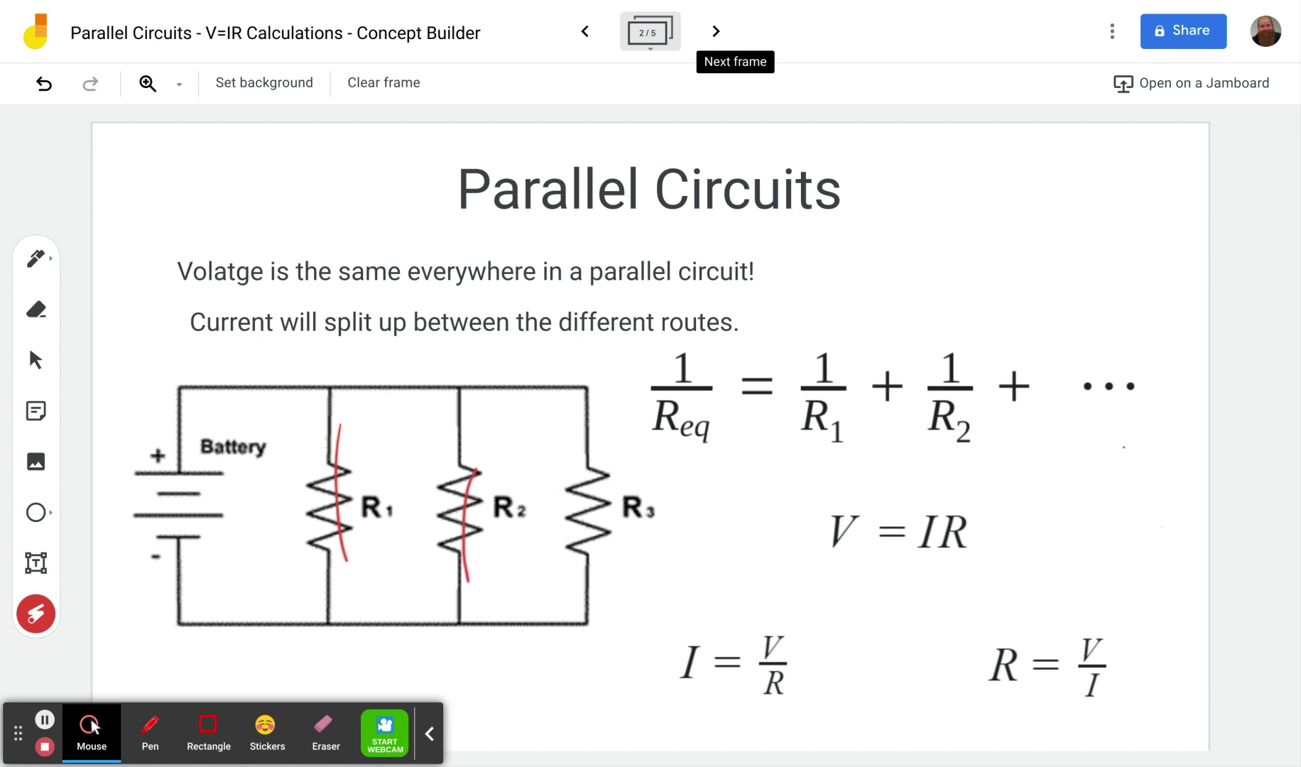
pyautogui.moveTo(607, 472); pyautogui.dragTo(597, 595)
pyautogui.moveTo(177, 434)
pyautogui.mouseDown()
pyautogui.moveTo(134, 458)
pyautogui.moveTo(163, 442)
pyautogui.mouseUp()
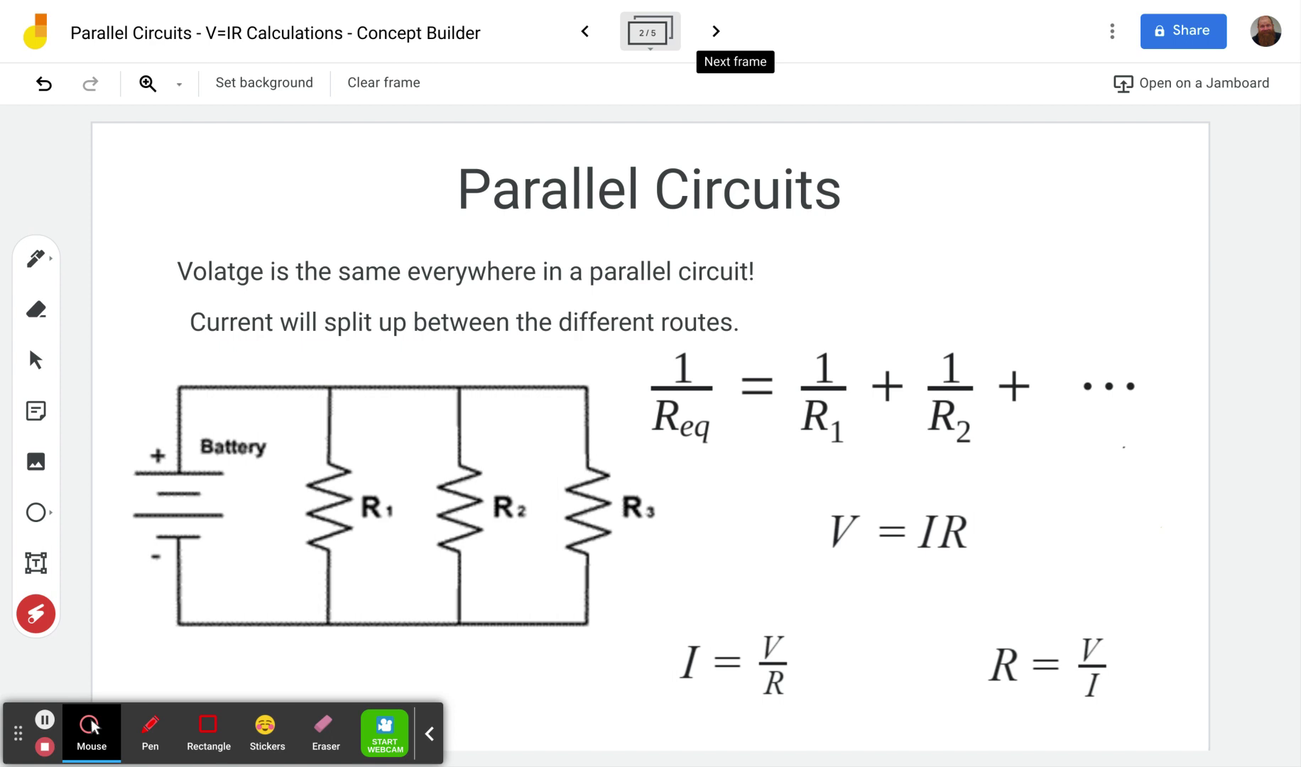
# Underline the current-splitting statement with the laser, trace the current into the branches and circle the three resistors
pyautogui.moveTo(200, 341); pyautogui.dragTo(730, 330)
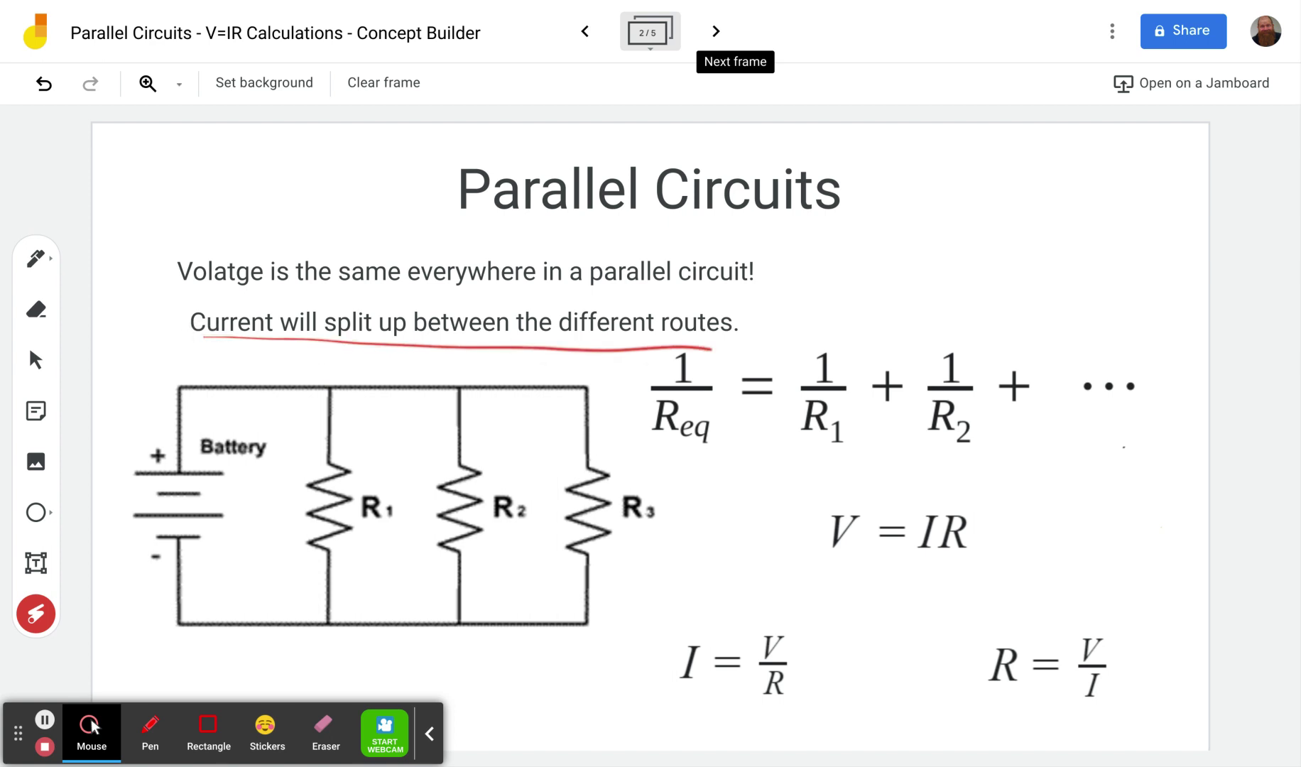
pyautogui.moveTo(183, 454)
pyautogui.mouseDown()
pyautogui.moveTo(205, 411)
pyautogui.moveTo(327, 394)
pyautogui.moveTo(343, 430)
pyautogui.moveTo(284, 386)
pyautogui.moveTo(361, 373)
pyautogui.moveTo(453, 424)
pyautogui.moveTo(458, 454)
pyautogui.moveTo(499, 384)
pyautogui.moveTo(534, 389)
pyautogui.moveTo(524, 412)
pyautogui.mouseUp()
pyautogui.moveTo(328, 413)
pyautogui.mouseDown()
pyautogui.moveTo(350, 548)
pyautogui.moveTo(607, 572)
pyautogui.mouseUp()
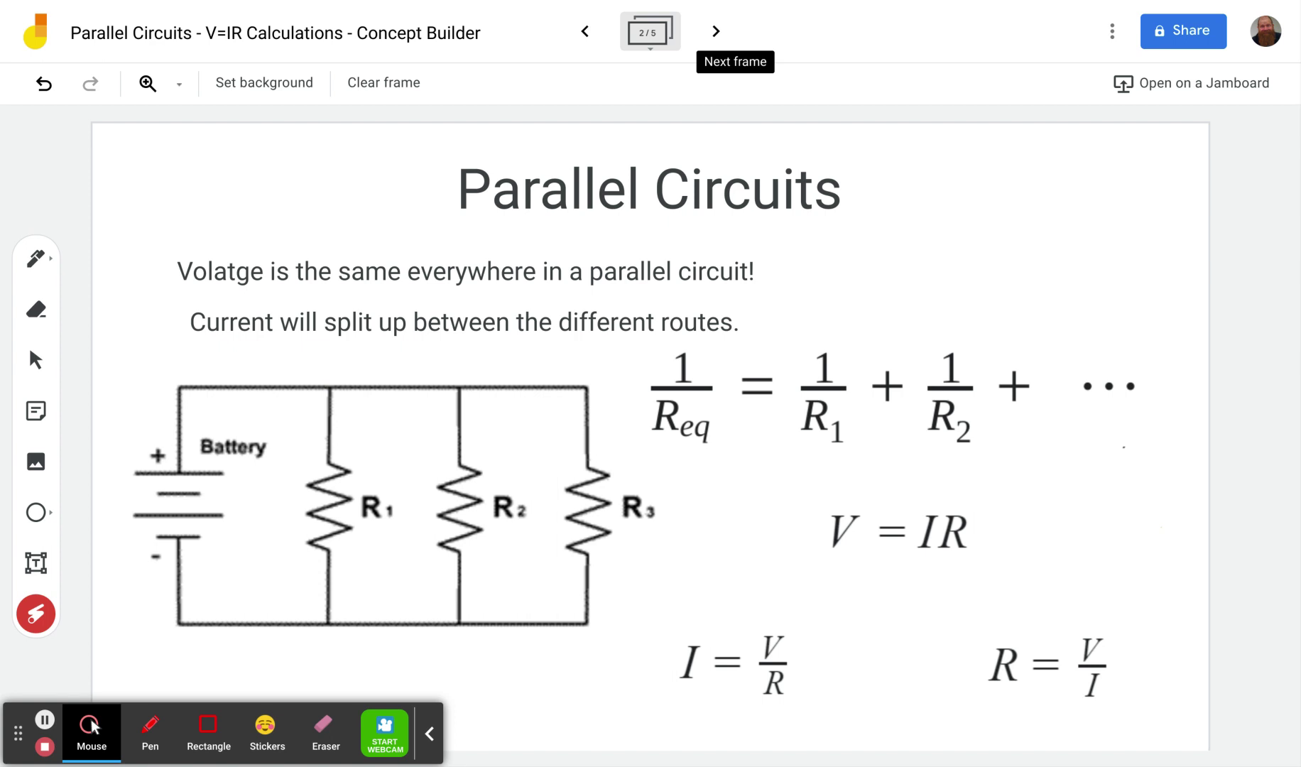
pyautogui.moveTo(305, 547)
pyautogui.mouseDown()
pyautogui.moveTo(328, 549)
pyautogui.moveTo(421, 433)
pyautogui.moveTo(575, 561)
pyautogui.mouseUp()
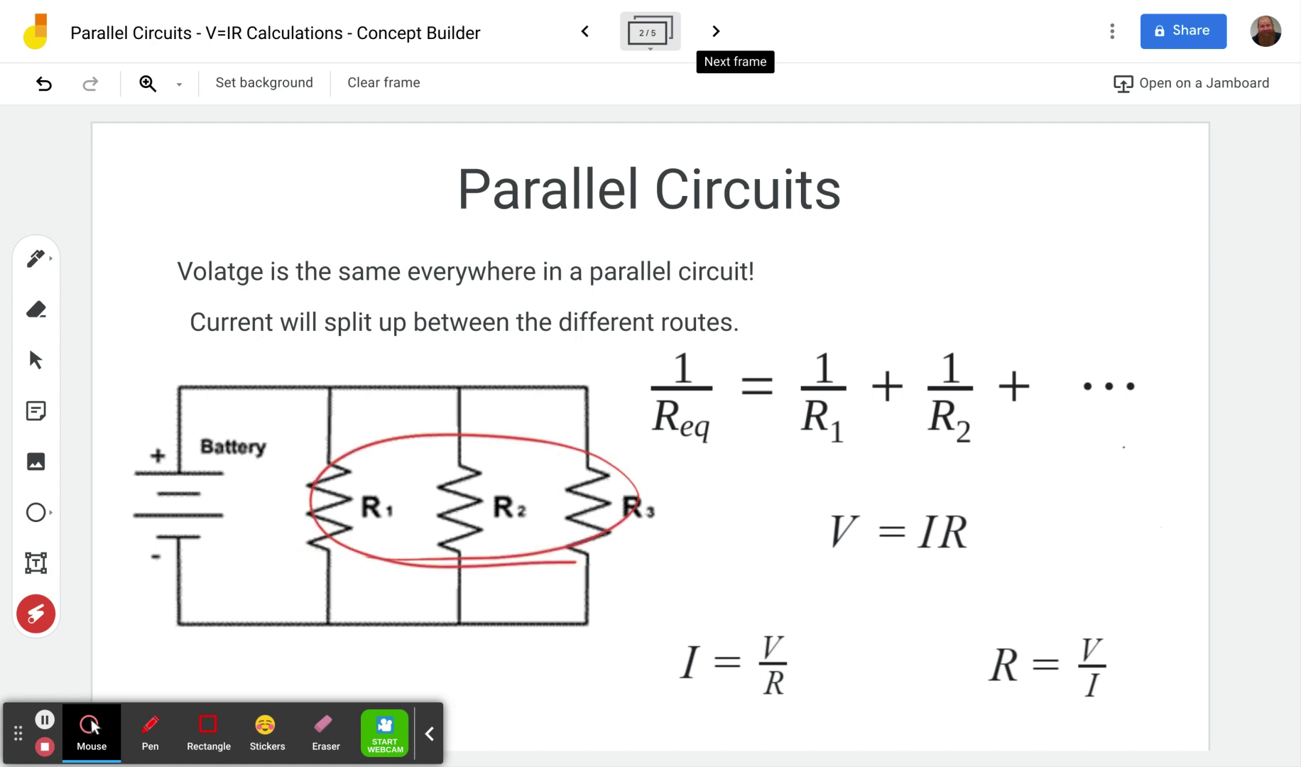
# Point out the equivalent resistance formula and the V = IR, I = V/R and R = V/I equations with the laser
pyautogui.moveTo(665, 445)
pyautogui.mouseDown()
pyautogui.moveTo(879, 462)
pyautogui.moveTo(975, 311)
pyautogui.moveTo(906, 450)
pyautogui.moveTo(918, 455)
pyautogui.mouseUp()
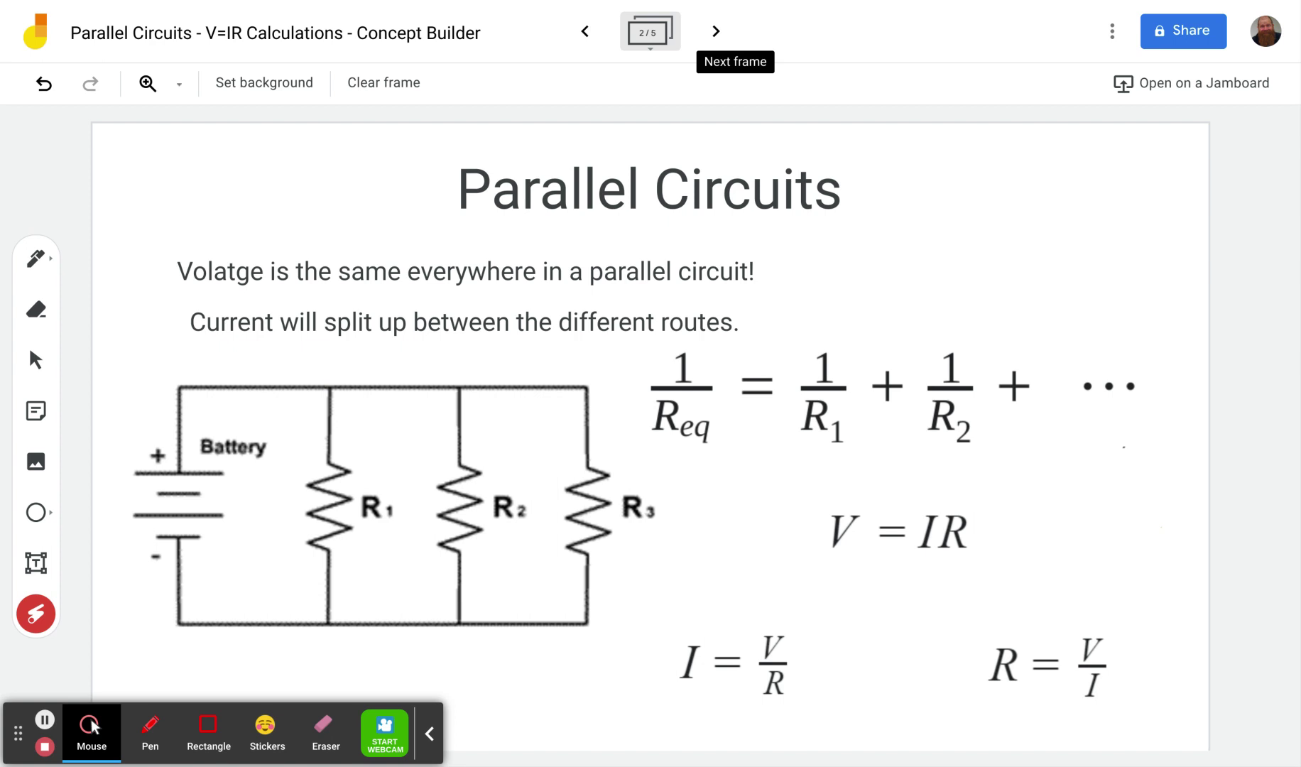
pyautogui.moveTo(215, 392)
pyautogui.mouseDown()
pyautogui.moveTo(348, 442)
pyautogui.moveTo(349, 375)
pyautogui.moveTo(451, 490)
pyautogui.mouseUp()
pyautogui.moveTo(494, 380)
pyautogui.mouseDown()
pyautogui.moveTo(589, 526)
pyautogui.moveTo(575, 479)
pyautogui.mouseUp()
pyautogui.moveTo(735, 467)
pyautogui.mouseDown()
pyautogui.moveTo(981, 471)
pyautogui.moveTo(666, 364)
pyautogui.moveTo(773, 477)
pyautogui.moveTo(896, 473)
pyautogui.mouseUp()
pyautogui.moveTo(845, 568)
pyautogui.mouseDown()
pyautogui.moveTo(987, 517)
pyautogui.moveTo(911, 566)
pyautogui.mouseUp()
pyautogui.moveTo(958, 550)
pyautogui.mouseDown()
pyautogui.moveTo(929, 595)
pyautogui.moveTo(856, 567)
pyautogui.moveTo(934, 503)
pyautogui.moveTo(916, 550)
pyautogui.mouseUp()
pyautogui.moveTo(781, 600)
pyautogui.mouseDown()
pyautogui.moveTo(699, 708)
pyautogui.moveTo(739, 619)
pyautogui.mouseUp()
pyautogui.moveTo(936, 546)
pyautogui.mouseDown()
pyautogui.moveTo(822, 588)
pyautogui.moveTo(976, 546)
pyautogui.moveTo(969, 557)
pyautogui.moveTo(1098, 601)
pyautogui.moveTo(1044, 603)
pyautogui.mouseUp()
# Advance past the Apprentice Level frame to the Master Level frame
pyautogui.click(715, 31)
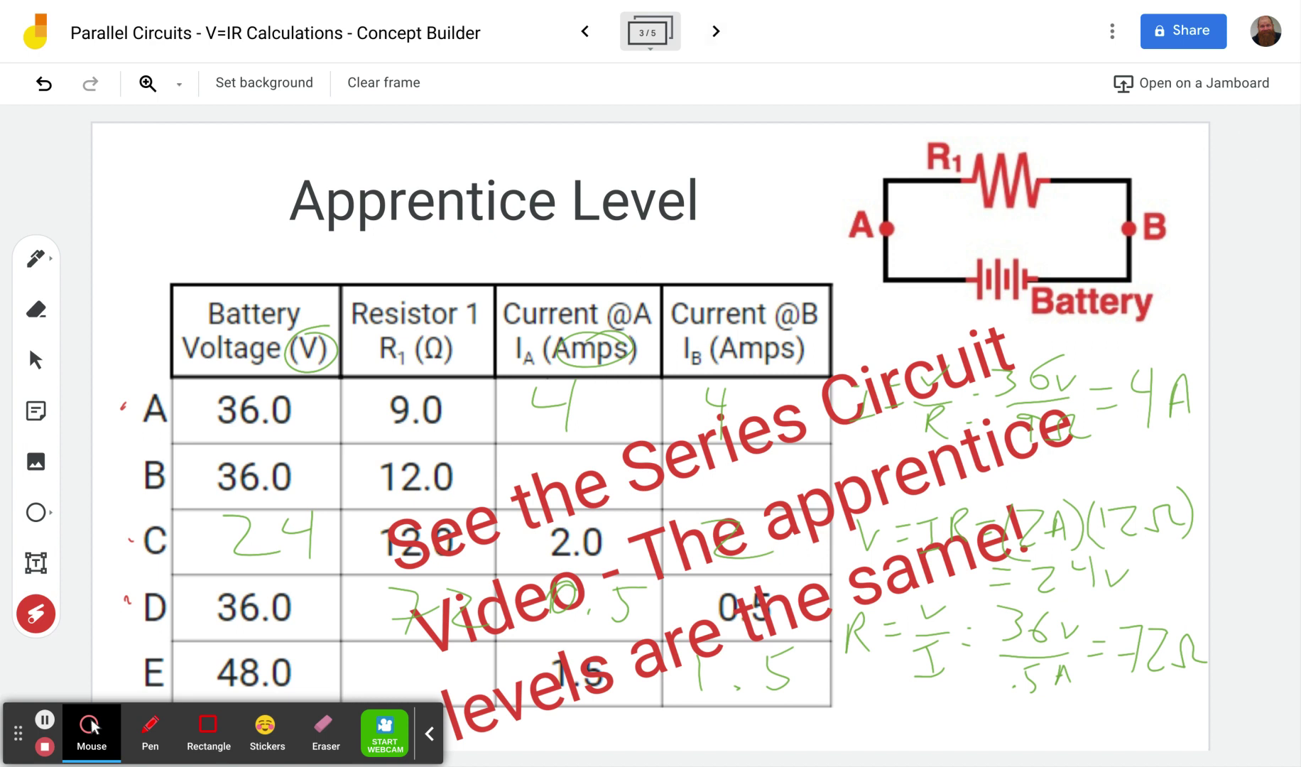
pyautogui.moveTo(1164, 162)
pyautogui.mouseDown()
pyautogui.moveTo(1110, 183)
pyautogui.moveTo(1148, 183)
pyautogui.mouseUp()
pyautogui.click(716, 31)
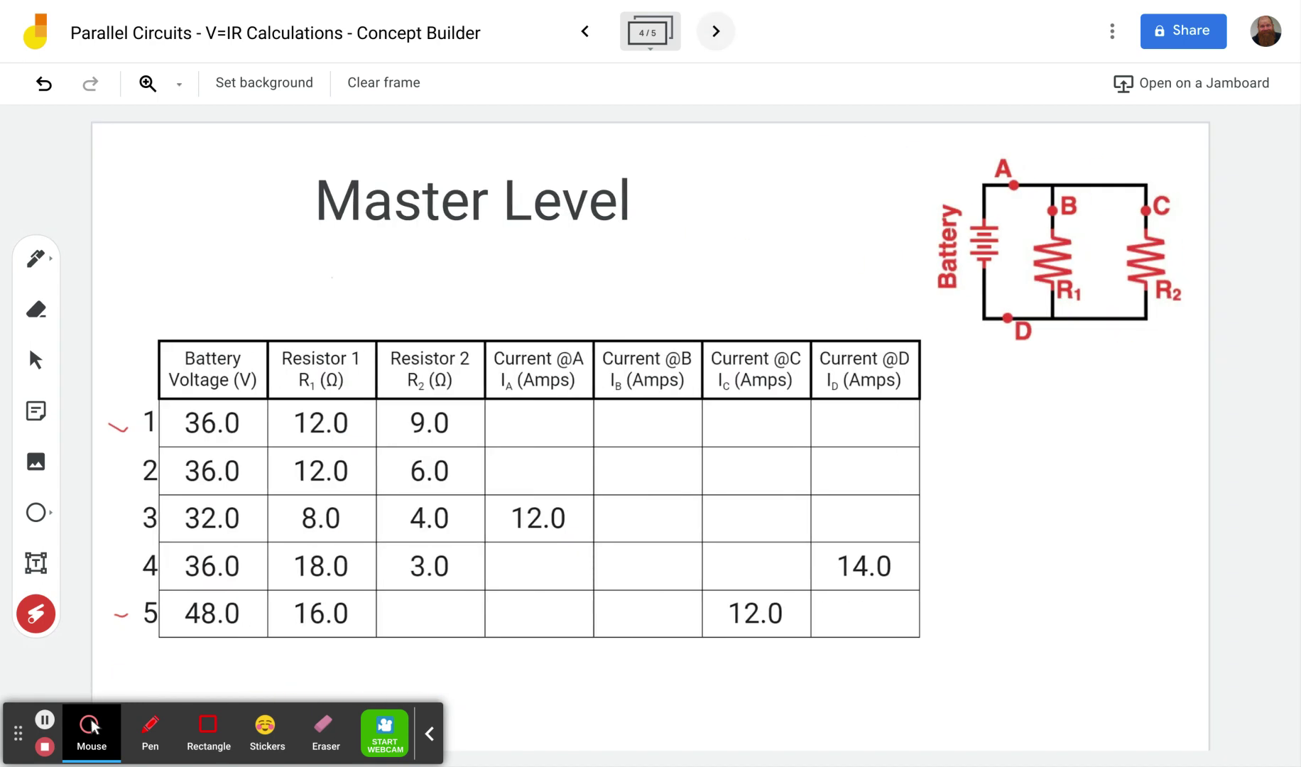
# Trace the Master Level circuit's current path and its two resistor branches with the laser
pyautogui.moveTo(1020, 364)
pyautogui.mouseDown()
pyautogui.moveTo(1124, 346)
pyautogui.moveTo(911, 274)
pyautogui.moveTo(1152, 356)
pyautogui.mouseUp()
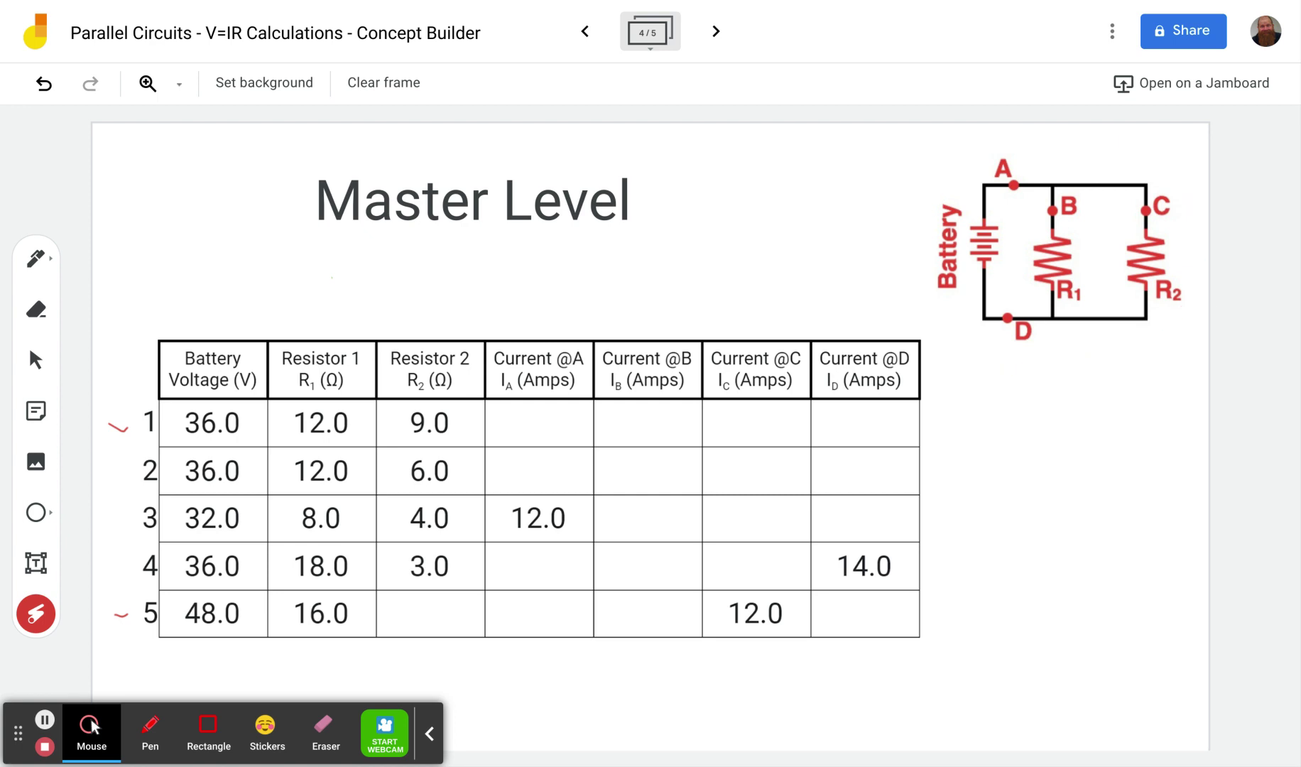
pyautogui.moveTo(1013, 186); pyautogui.dragTo(1127, 311)
pyautogui.moveTo(993, 213)
pyautogui.mouseDown()
pyautogui.moveTo(1040, 209)
pyautogui.moveTo(1013, 200)
pyautogui.moveTo(1154, 291)
pyautogui.mouseUp()
# Draw teal pen arrows for the current from the battery past A, down the B branch and over to the C branch
pyautogui.click(36, 259)
pyautogui.click(36, 258)
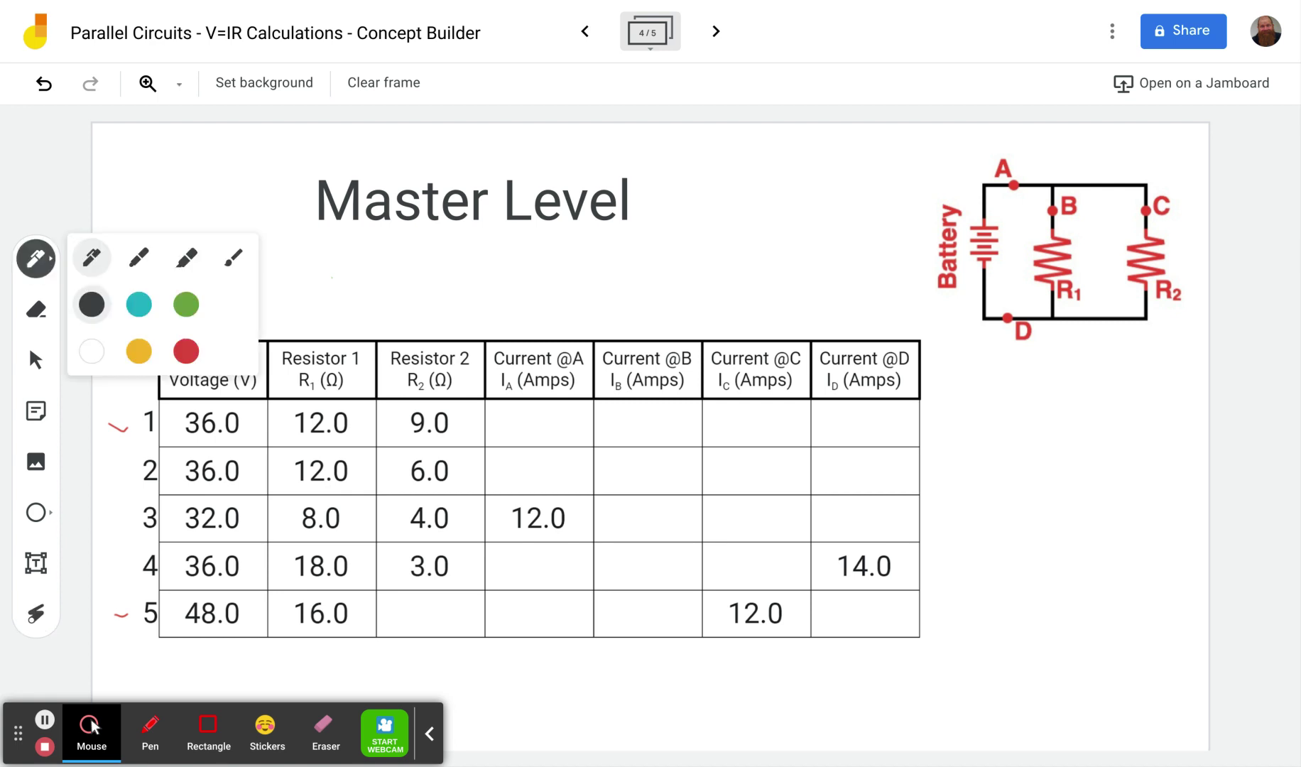
pyautogui.click(186, 351)
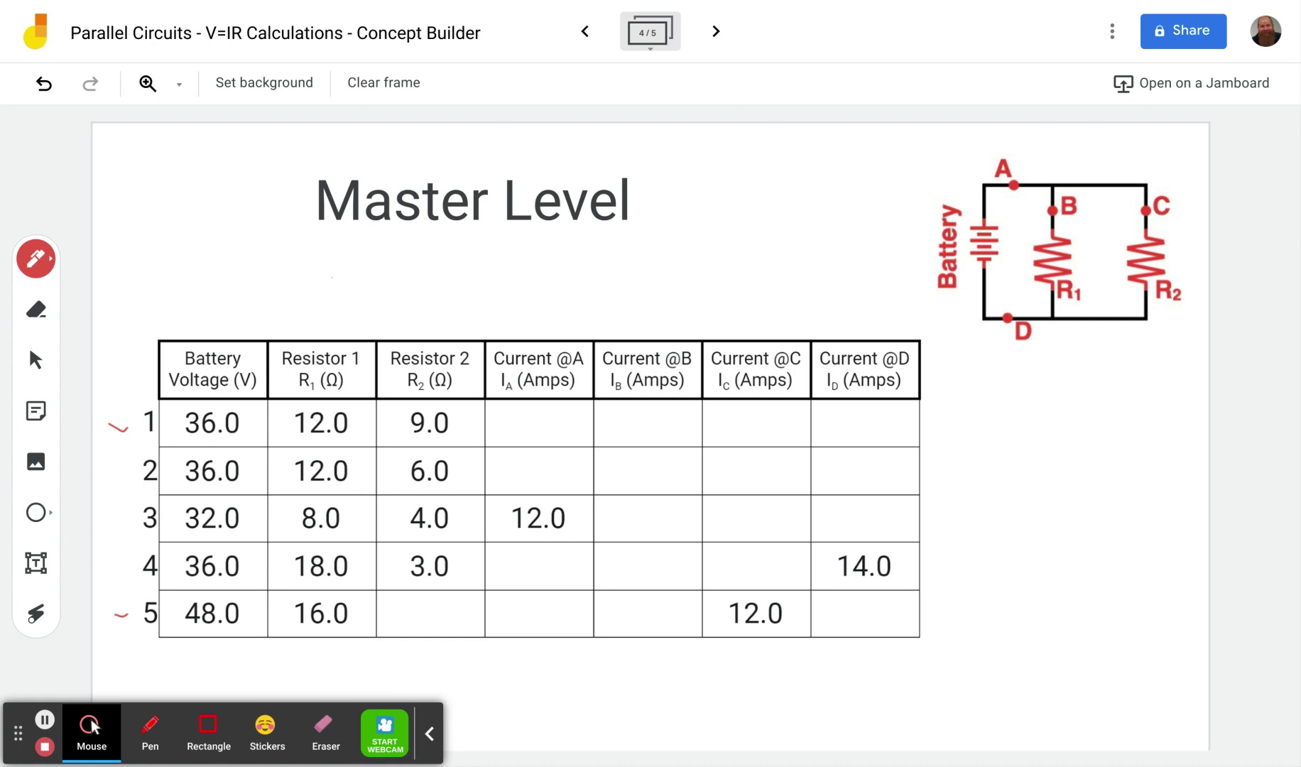
pyautogui.click(35, 258)
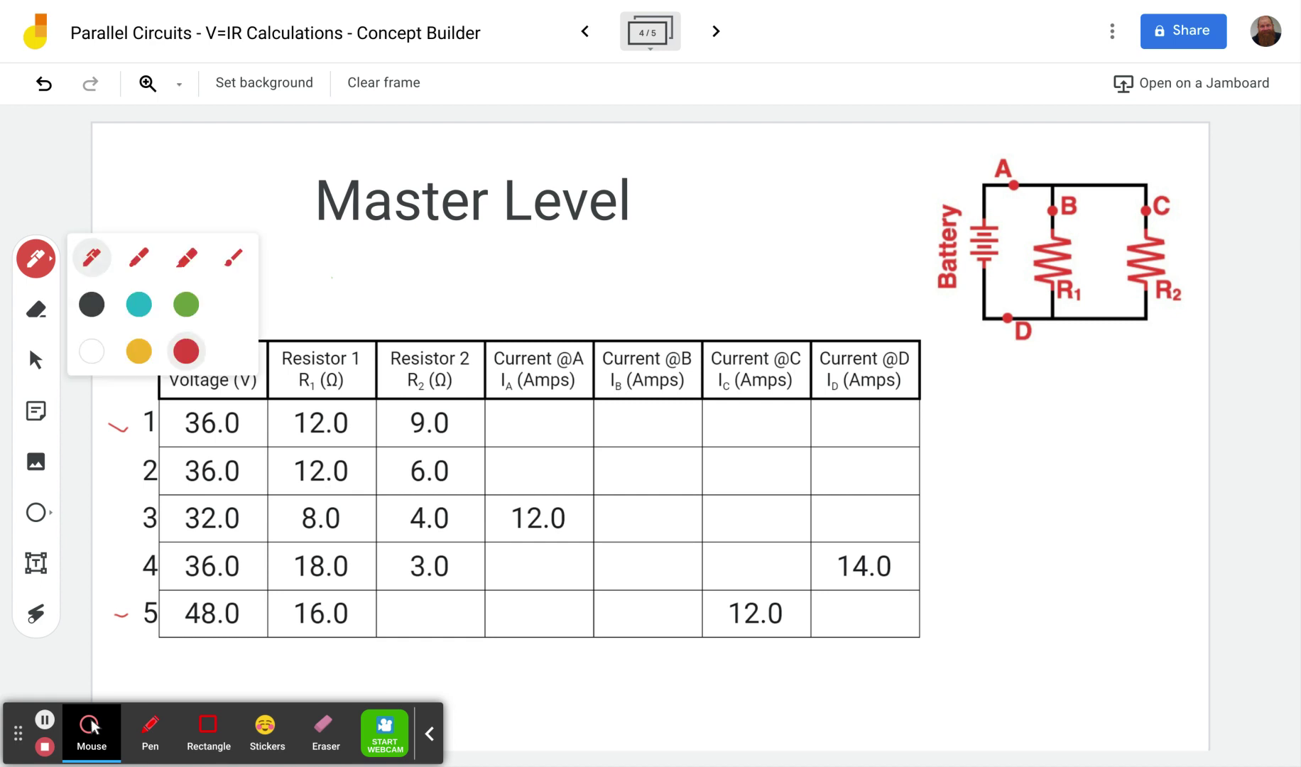
pyautogui.click(139, 303)
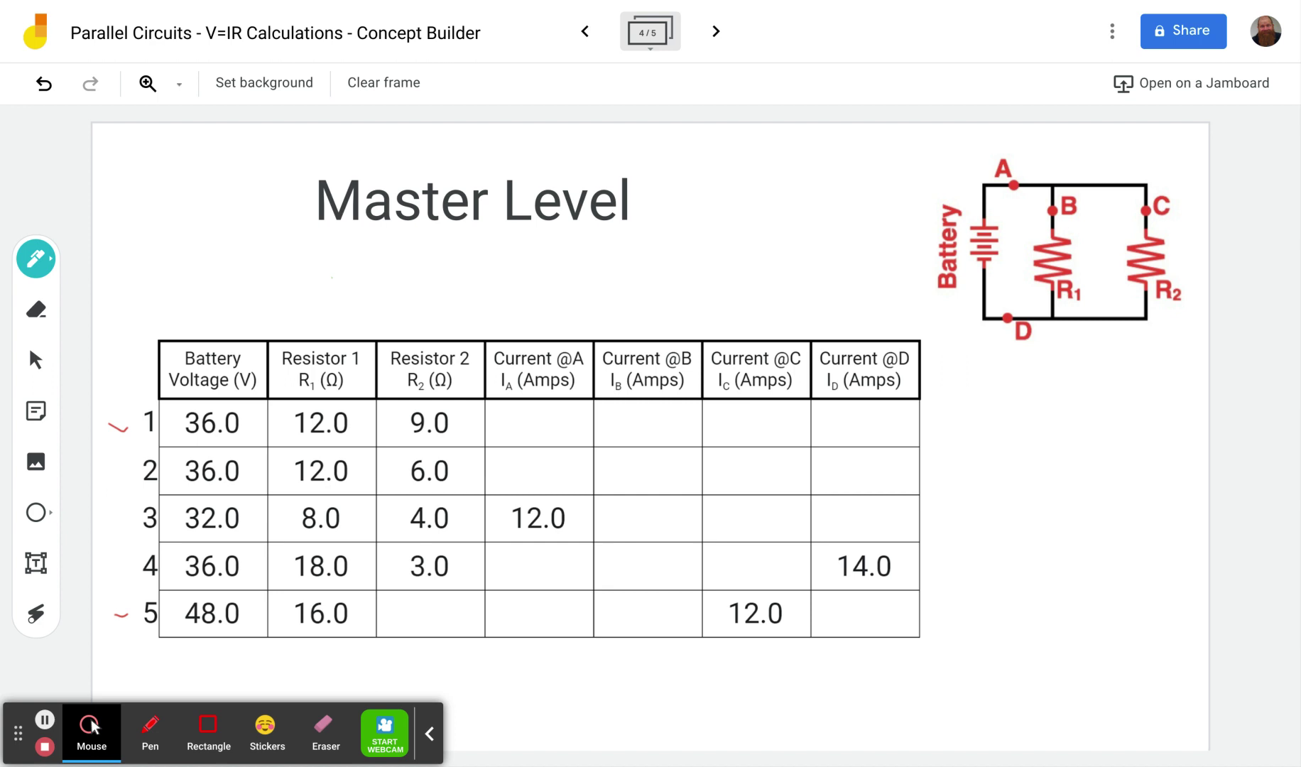
pyautogui.moveTo(973, 192)
pyautogui.mouseDown()
pyautogui.moveTo(1013, 145)
pyautogui.moveTo(1042, 147)
pyautogui.moveTo(1028, 168)
pyautogui.mouseUp()
pyautogui.moveTo(1056, 179)
pyautogui.mouseDown()
pyautogui.moveTo(1035, 237)
pyautogui.moveTo(1041, 224)
pyautogui.mouseUp()
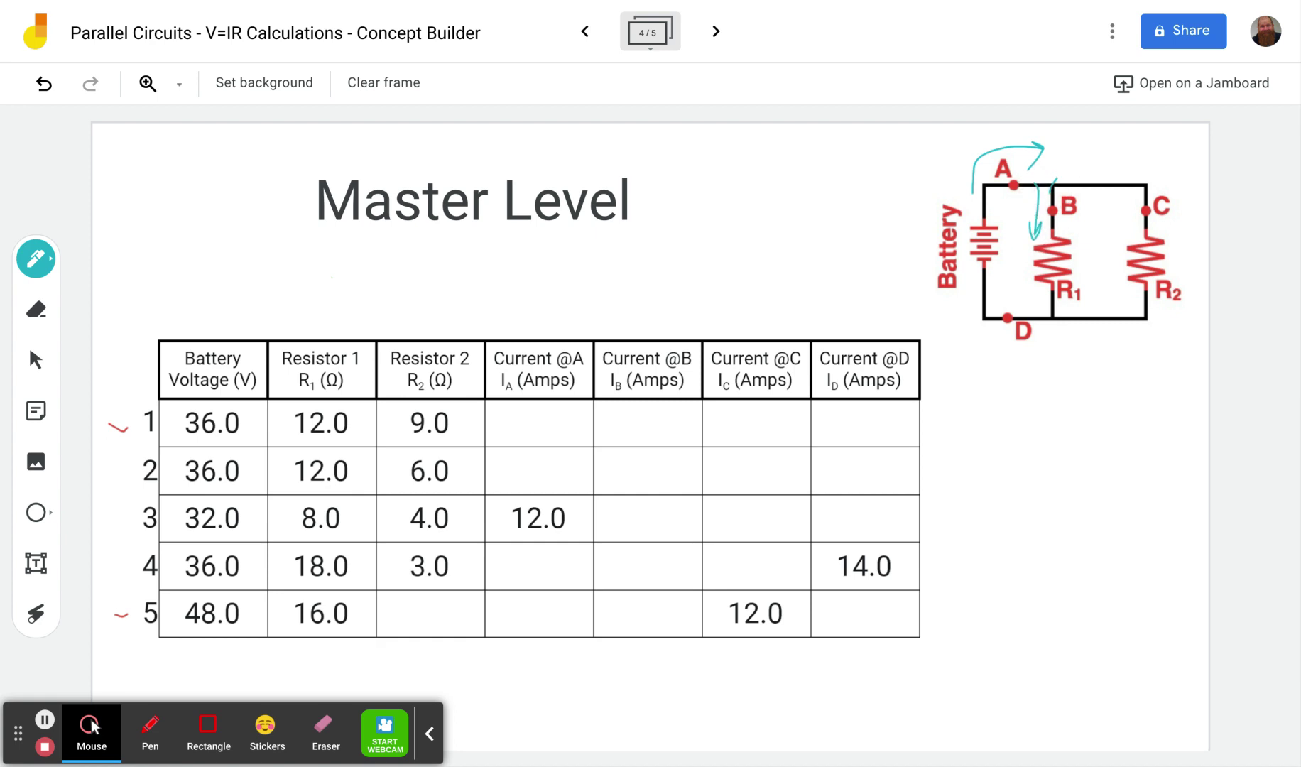
pyautogui.moveTo(1076, 166)
pyautogui.mouseDown()
pyautogui.moveTo(1135, 168)
pyautogui.moveTo(1162, 204)
pyautogui.moveTo(1182, 184)
pyautogui.mouseUp()
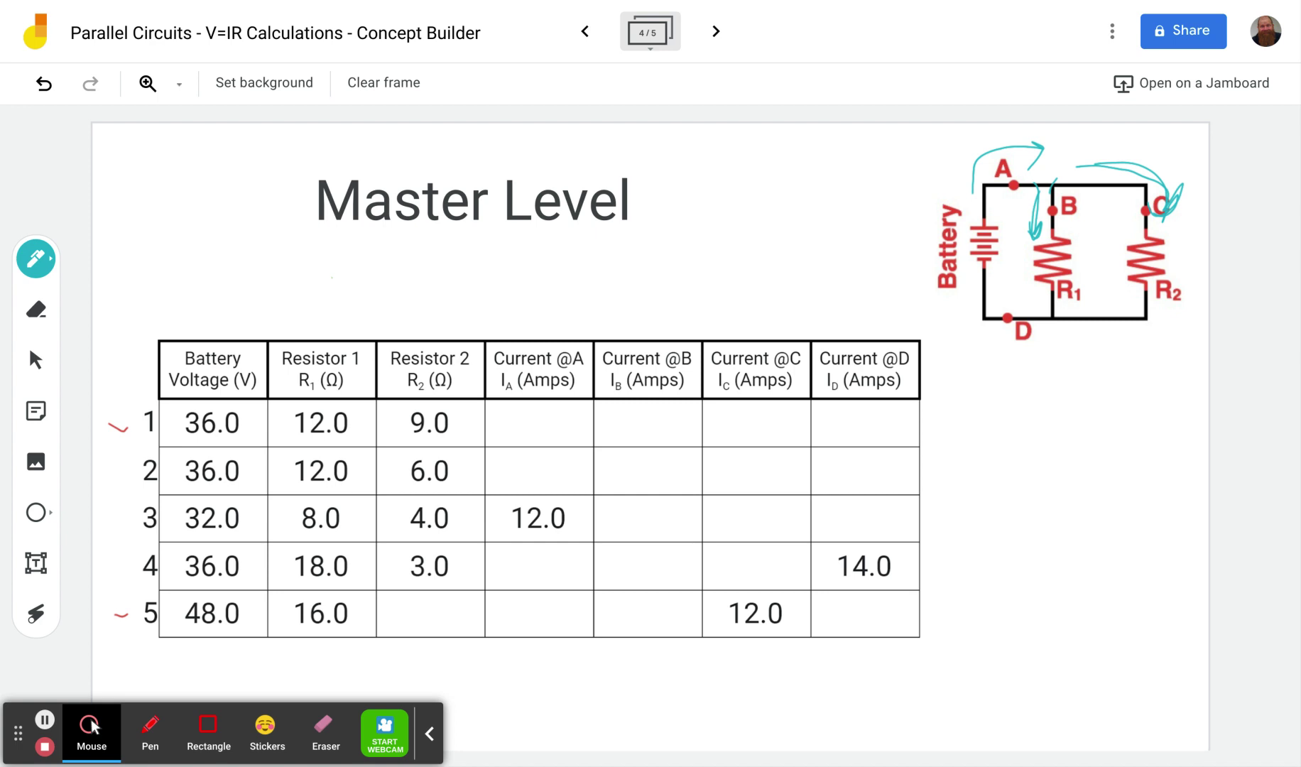
# Handwrite the teal note "I B+C" beside the circuit diagram
pyautogui.moveTo(867, 160)
pyautogui.mouseDown()
pyautogui.moveTo(868, 192)
pyautogui.moveTo(948, 163)
pyautogui.mouseUp()
pyautogui.moveTo(817, 167)
pyautogui.mouseDown()
pyautogui.moveTo(828, 177)
pyautogui.moveTo(815, 191)
pyautogui.moveTo(830, 147)
pyautogui.mouseUp()
pyautogui.moveTo(913, 138); pyautogui.dragTo(918, 154)
pyautogui.moveTo(922, 152)
pyautogui.mouseDown()
pyautogui.moveTo(905, 160)
pyautogui.moveTo(907, 131)
pyautogui.mouseUp()
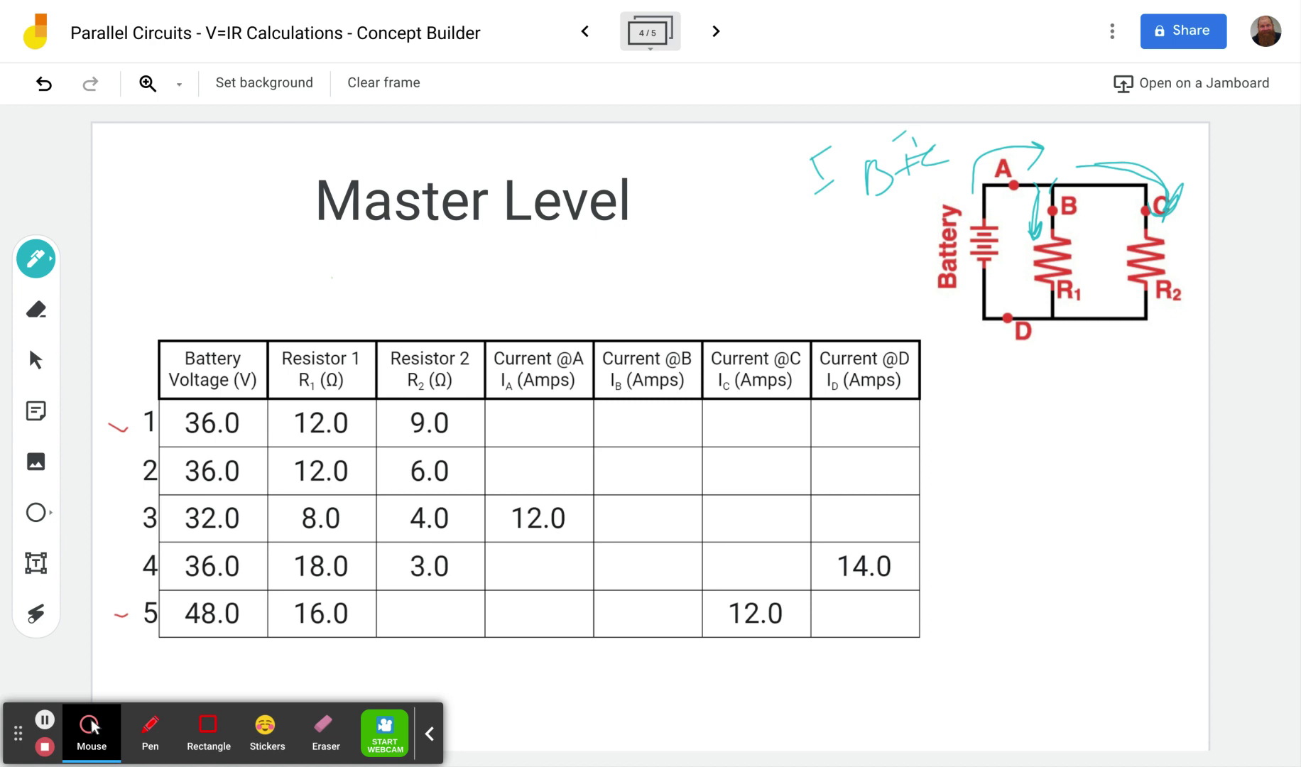
# Draw teal arrows from both resistor branches back to D, and underline and circle the "I B+C" note
pyautogui.moveTo(1168, 321)
pyautogui.mouseDown()
pyautogui.moveTo(1127, 349)
pyautogui.moveTo(1035, 364)
pyautogui.mouseUp()
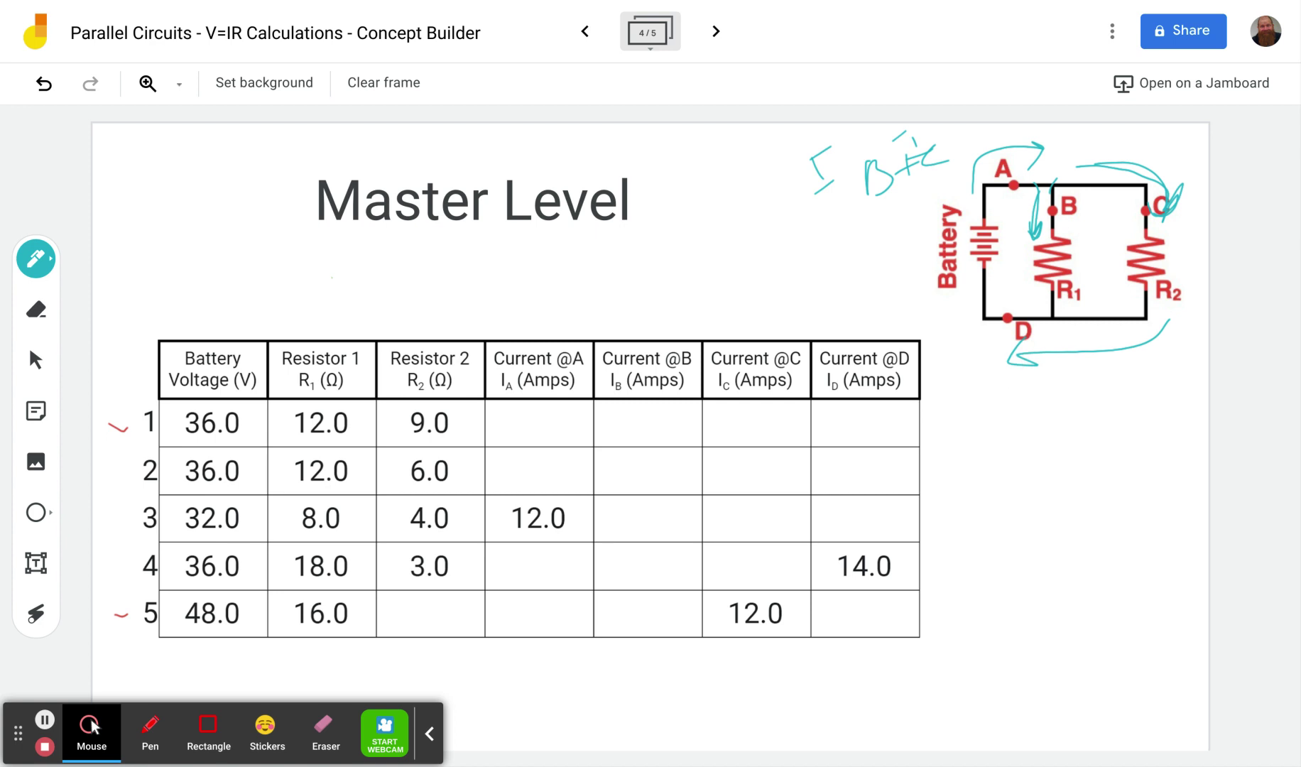
pyautogui.moveTo(1075, 287)
pyautogui.mouseDown()
pyautogui.moveTo(1038, 343)
pyautogui.moveTo(1051, 332)
pyautogui.mouseUp()
pyautogui.moveTo(852, 227)
pyautogui.mouseDown()
pyautogui.moveTo(917, 203)
pyautogui.moveTo(793, 180)
pyautogui.moveTo(905, 224)
pyautogui.mouseUp()
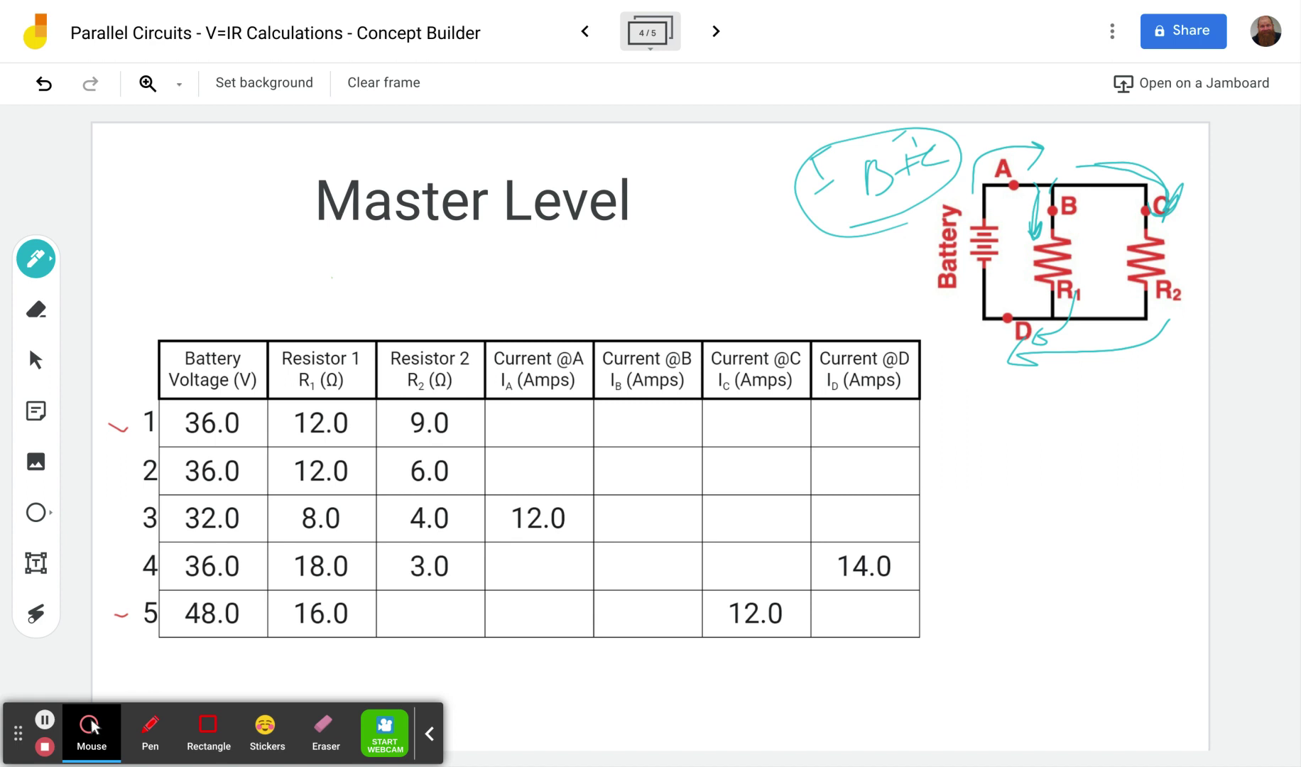
# Point out the battery, point D and the currents through the R1 and R2 branches with the laser
pyautogui.click(36, 613)
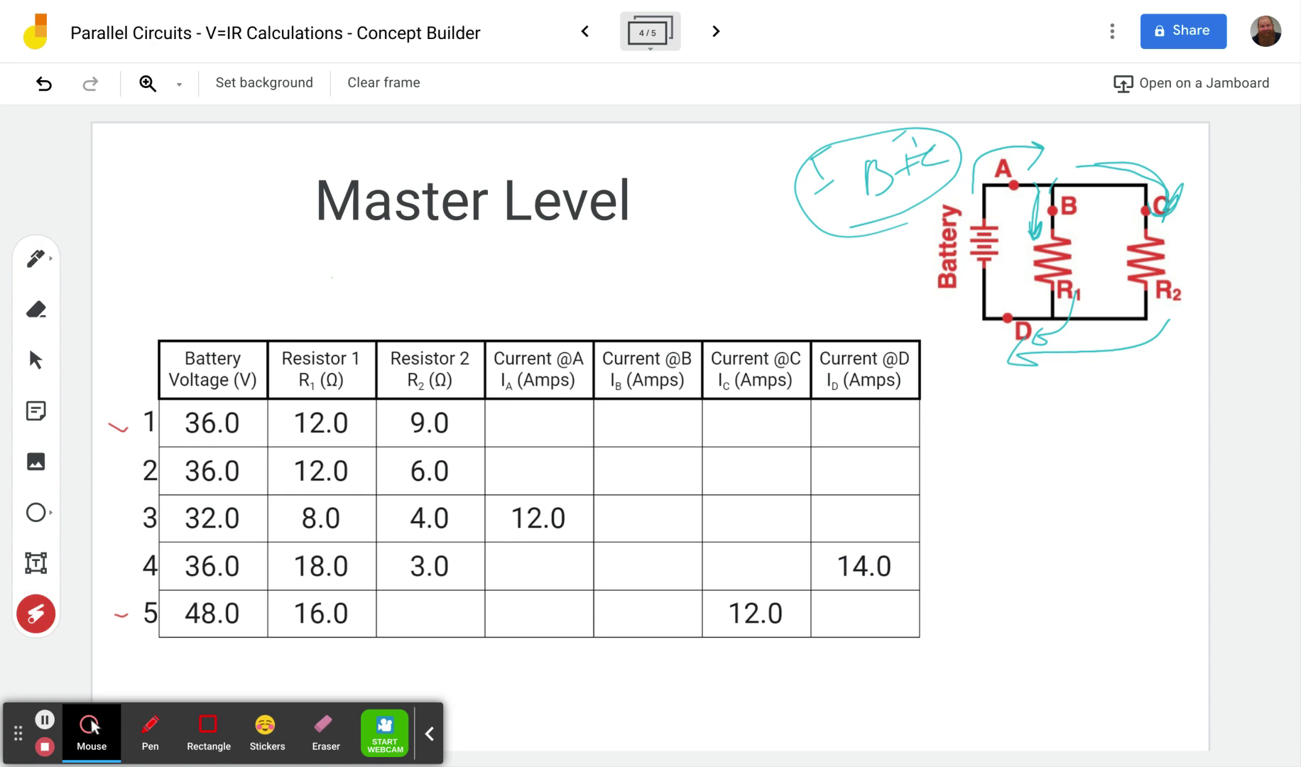
pyautogui.moveTo(960, 310)
pyautogui.mouseDown()
pyautogui.moveTo(1001, 234)
pyautogui.moveTo(1002, 294)
pyautogui.moveTo(947, 248)
pyautogui.mouseUp()
pyautogui.moveTo(1003, 298)
pyautogui.mouseDown()
pyautogui.moveTo(1011, 330)
pyautogui.moveTo(1008, 136)
pyautogui.moveTo(994, 334)
pyautogui.moveTo(1022, 202)
pyautogui.moveTo(1001, 363)
pyautogui.mouseUp()
pyautogui.moveTo(1065, 311)
pyautogui.mouseDown()
pyautogui.moveTo(1101, 243)
pyautogui.moveTo(1080, 260)
pyautogui.moveTo(1161, 318)
pyautogui.moveTo(1151, 220)
pyautogui.mouseUp()
pyautogui.moveTo(1069, 241)
pyautogui.mouseDown()
pyautogui.moveTo(1076, 252)
pyautogui.moveTo(1034, 297)
pyautogui.moveTo(1068, 219)
pyautogui.mouseUp()
pyautogui.moveTo(1175, 245); pyautogui.dragTo(1151, 314)
pyautogui.moveTo(1135, 231); pyautogui.dragTo(1175, 192)
# Change the pen colour to red
pyautogui.click(35, 259)
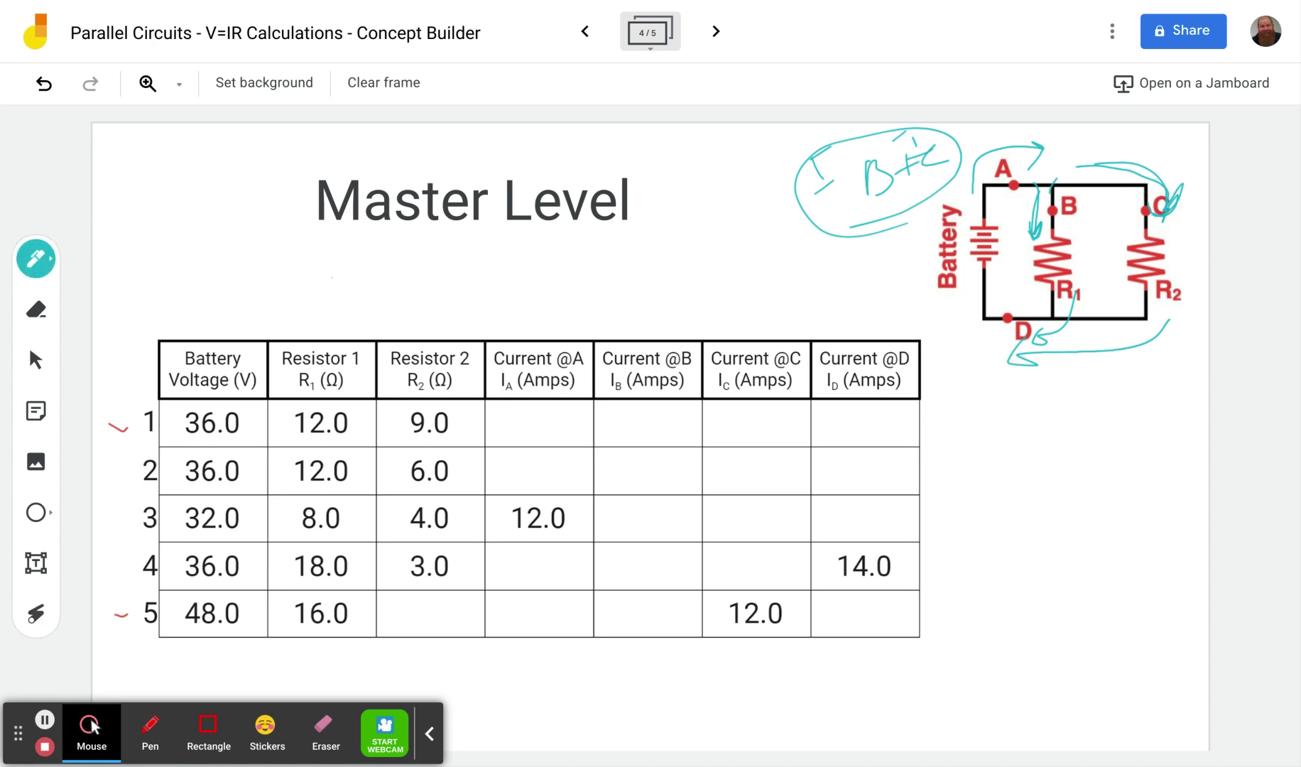
pyautogui.click(35, 258)
pyautogui.click(186, 351)
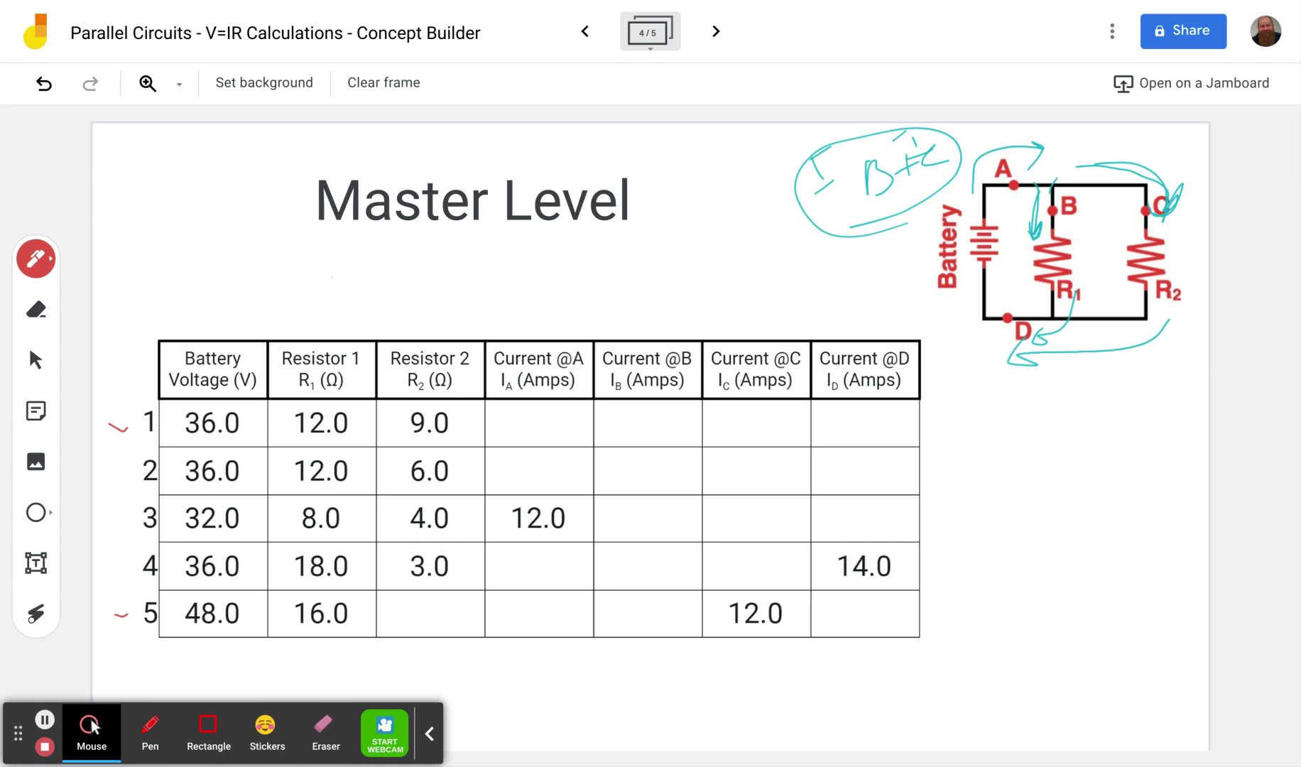
# Highlight row 1's battery voltage, resistor 1 value and current at B, plus the matching circuit branch, with the laser
pyautogui.click(36, 612)
pyautogui.moveTo(188, 436)
pyautogui.mouseDown()
pyautogui.moveTo(256, 418)
pyautogui.moveTo(268, 429)
pyautogui.mouseUp()
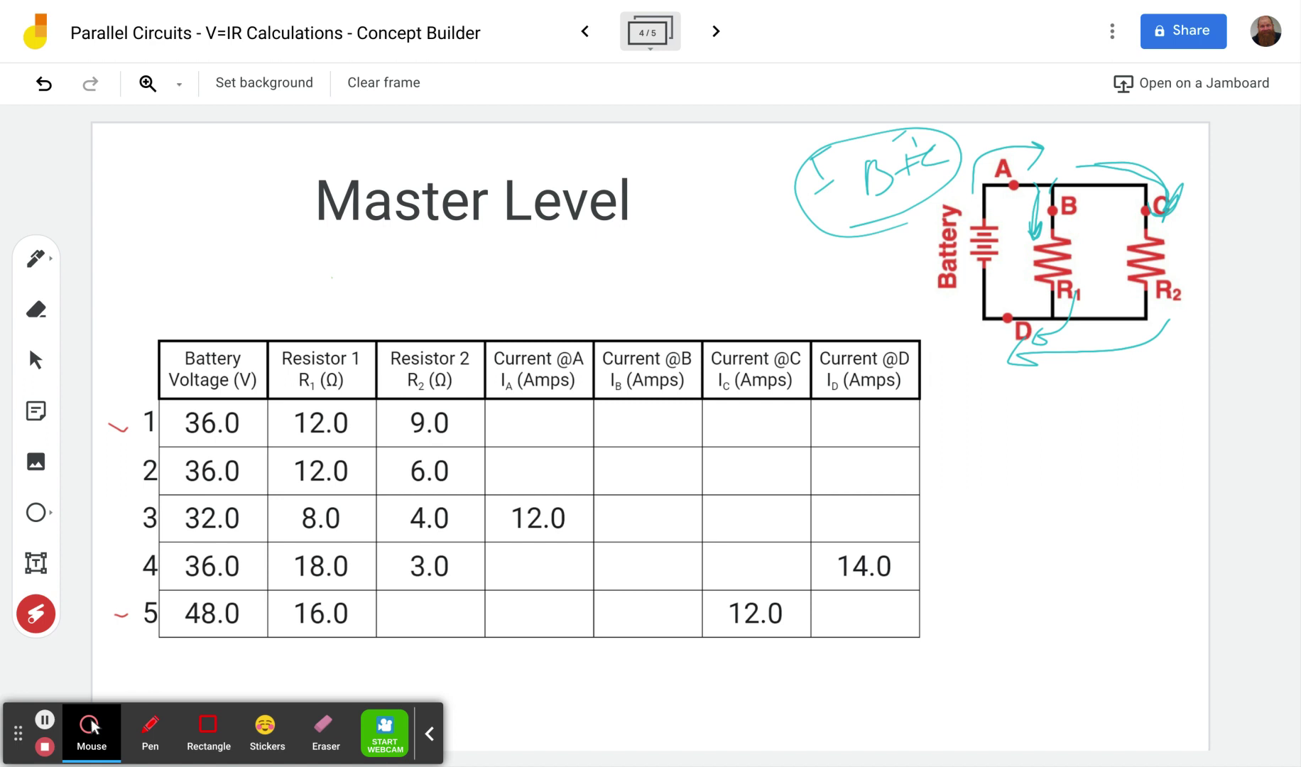
pyautogui.moveTo(353, 408); pyautogui.dragTo(378, 429)
pyautogui.moveTo(199, 430); pyautogui.dragTo(171, 422)
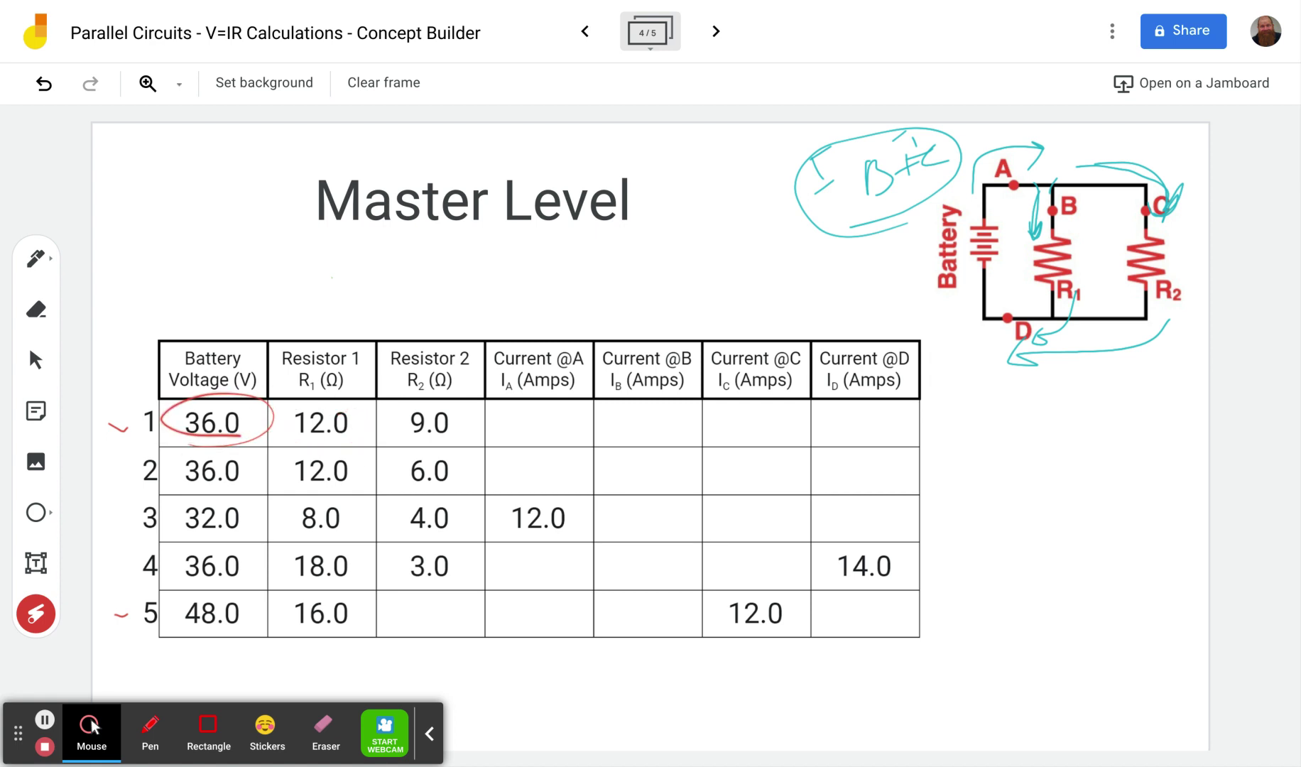
pyautogui.moveTo(350, 396)
pyautogui.mouseDown()
pyautogui.moveTo(301, 438)
pyautogui.moveTo(352, 406)
pyautogui.mouseUp()
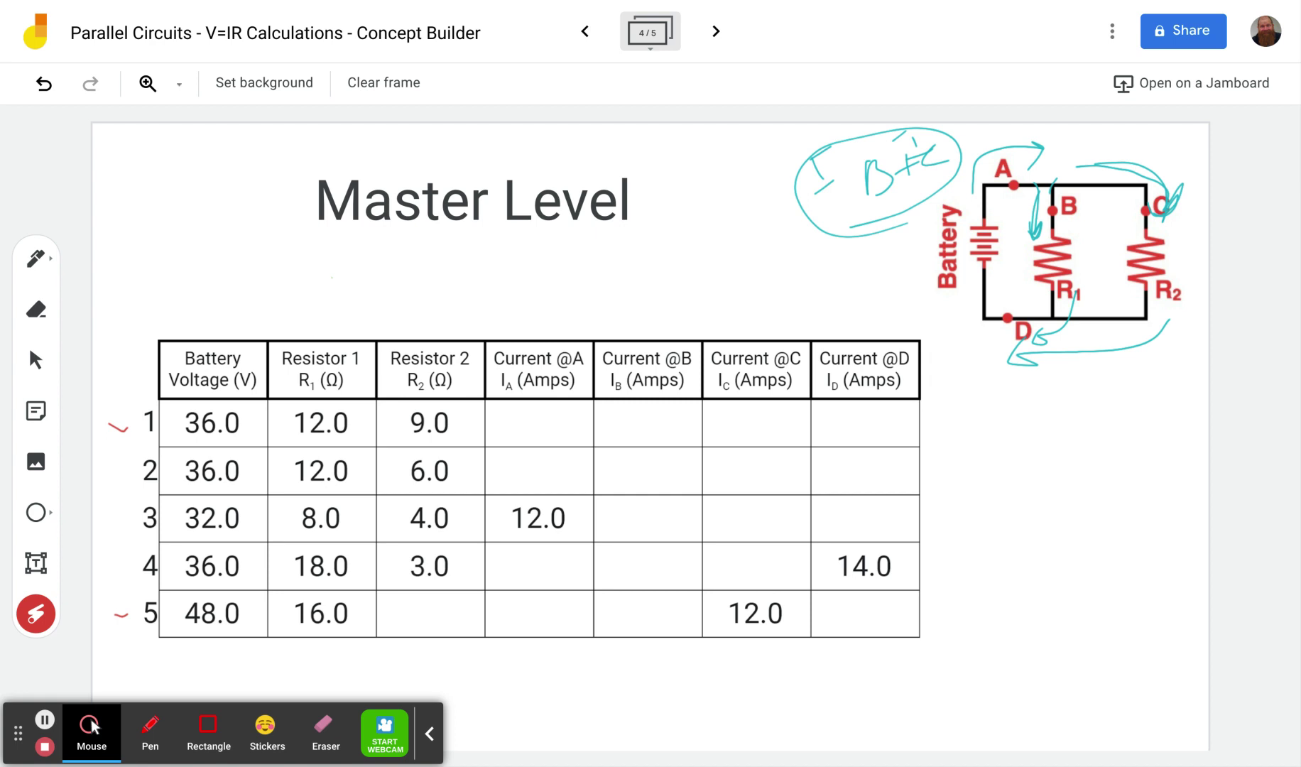
pyautogui.moveTo(1026, 275)
pyautogui.mouseDown()
pyautogui.moveTo(1059, 245)
pyautogui.moveTo(1055, 209)
pyautogui.mouseUp()
pyautogui.moveTo(689, 403)
pyautogui.mouseDown()
pyautogui.moveTo(658, 395)
pyautogui.moveTo(688, 412)
pyautogui.mouseUp()
# Handwrite the formula I = V/R in red beside the table, with subscript B on I and subscript 1 on R
pyautogui.click(34, 261)
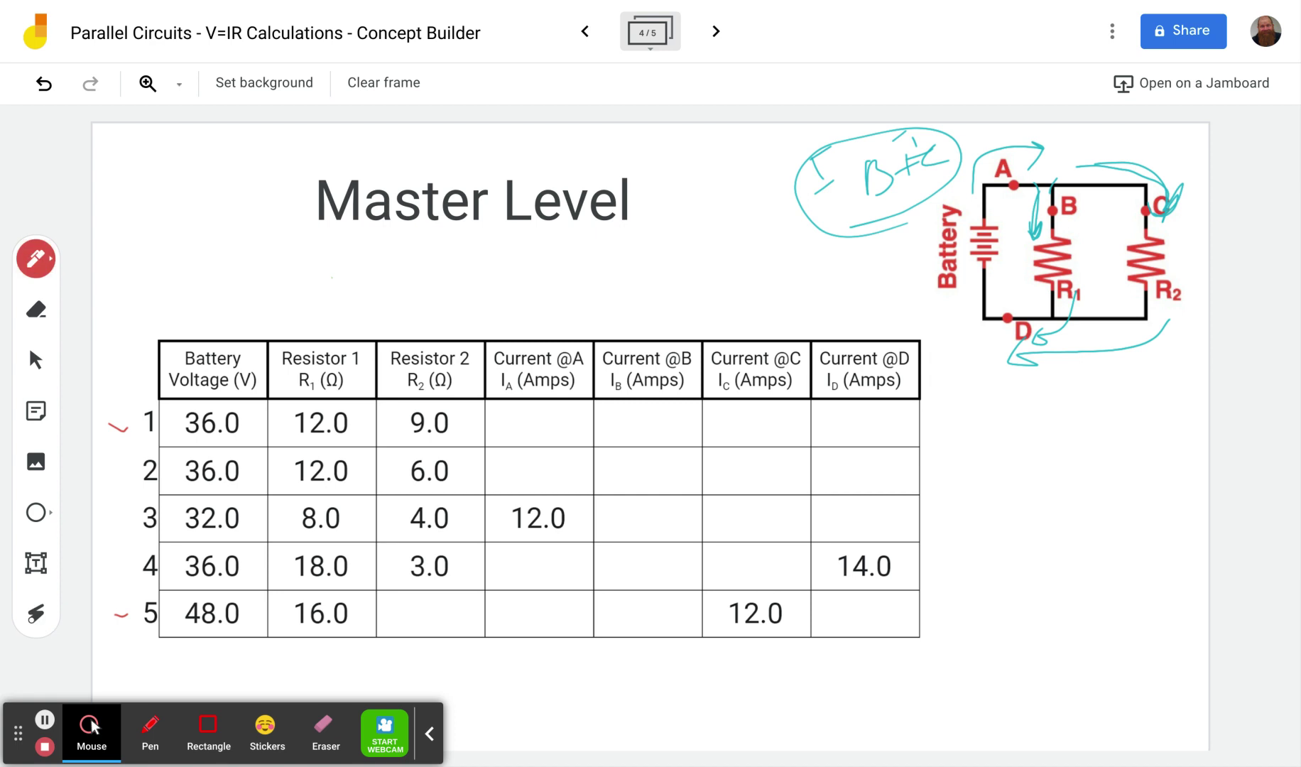
pyautogui.moveTo(960, 413); pyautogui.dragTo(958, 446)
pyautogui.moveTo(937, 459); pyautogui.dragTo(971, 454)
pyautogui.moveTo(941, 424); pyautogui.dragTo(972, 413)
pyautogui.moveTo(991, 426)
pyautogui.mouseDown()
pyautogui.moveTo(1001, 436)
pyautogui.moveTo(1042, 400)
pyautogui.mouseUp()
pyautogui.moveTo(1010, 435)
pyautogui.mouseDown()
pyautogui.moveTo(1041, 434)
pyautogui.moveTo(1020, 477)
pyautogui.mouseUp()
pyautogui.moveTo(1018, 455); pyautogui.dragTo(1043, 476)
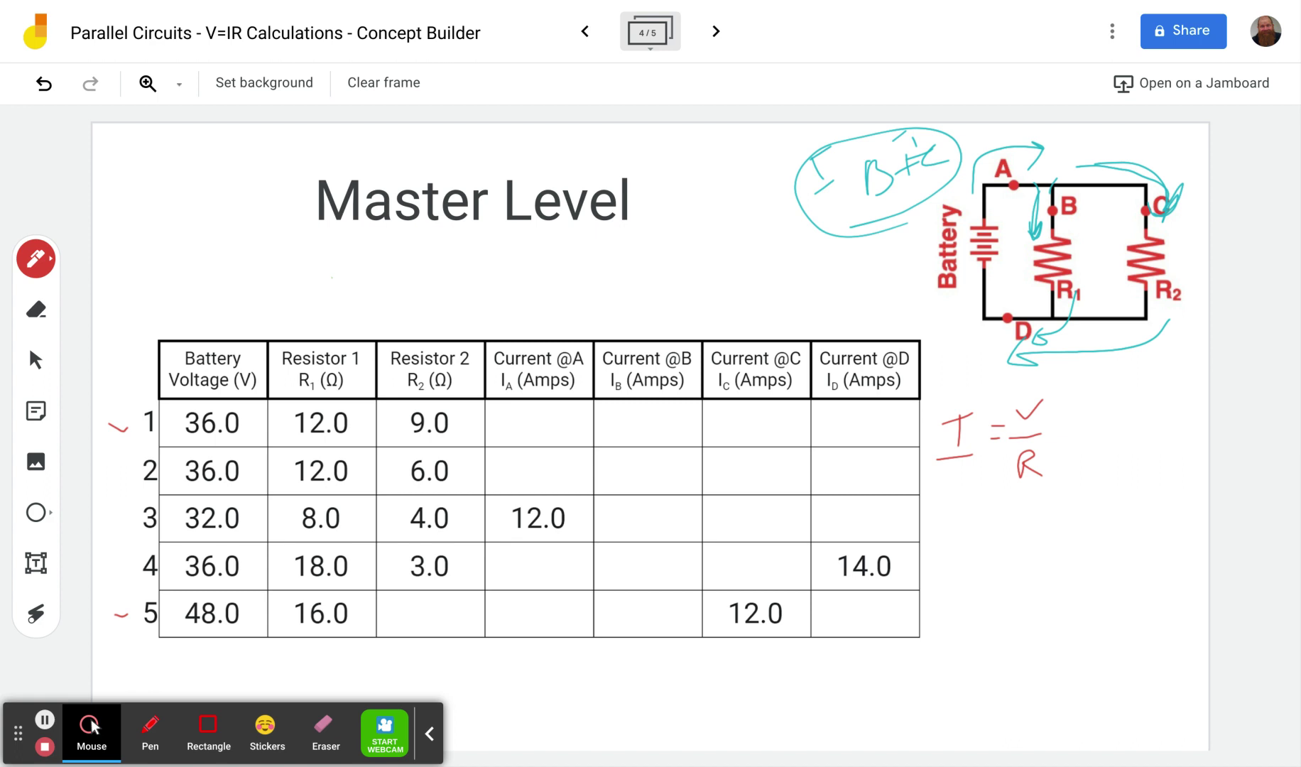
pyautogui.click(1047, 473)
pyautogui.moveTo(1044, 478); pyautogui.dragTo(1046, 487)
pyautogui.moveTo(977, 458); pyautogui.dragTo(981, 479)
# Circle the circuit branch containing B and R1 with the laser, and return to the red pen
pyautogui.click(31, 619)
pyautogui.moveTo(1095, 281)
pyautogui.mouseDown()
pyautogui.moveTo(1062, 308)
pyautogui.moveTo(1075, 210)
pyautogui.mouseUp()
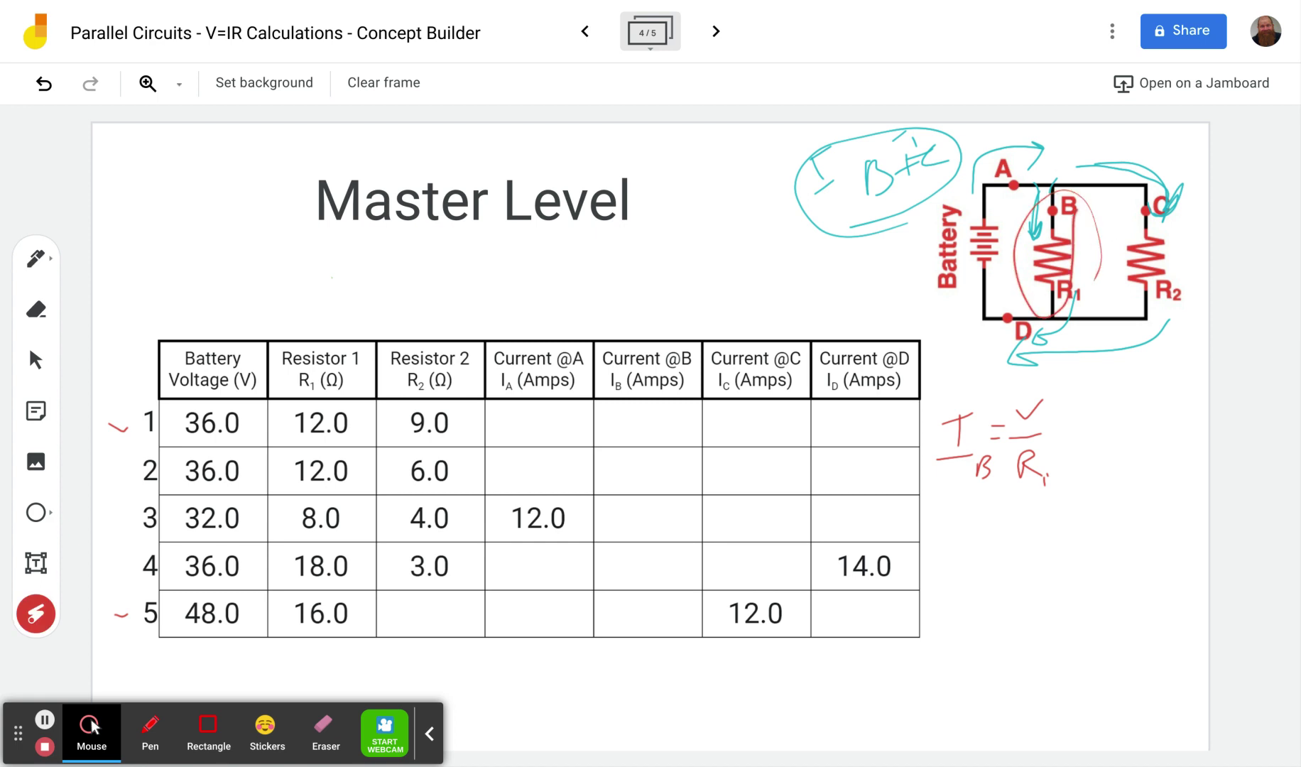
pyautogui.click(36, 258)
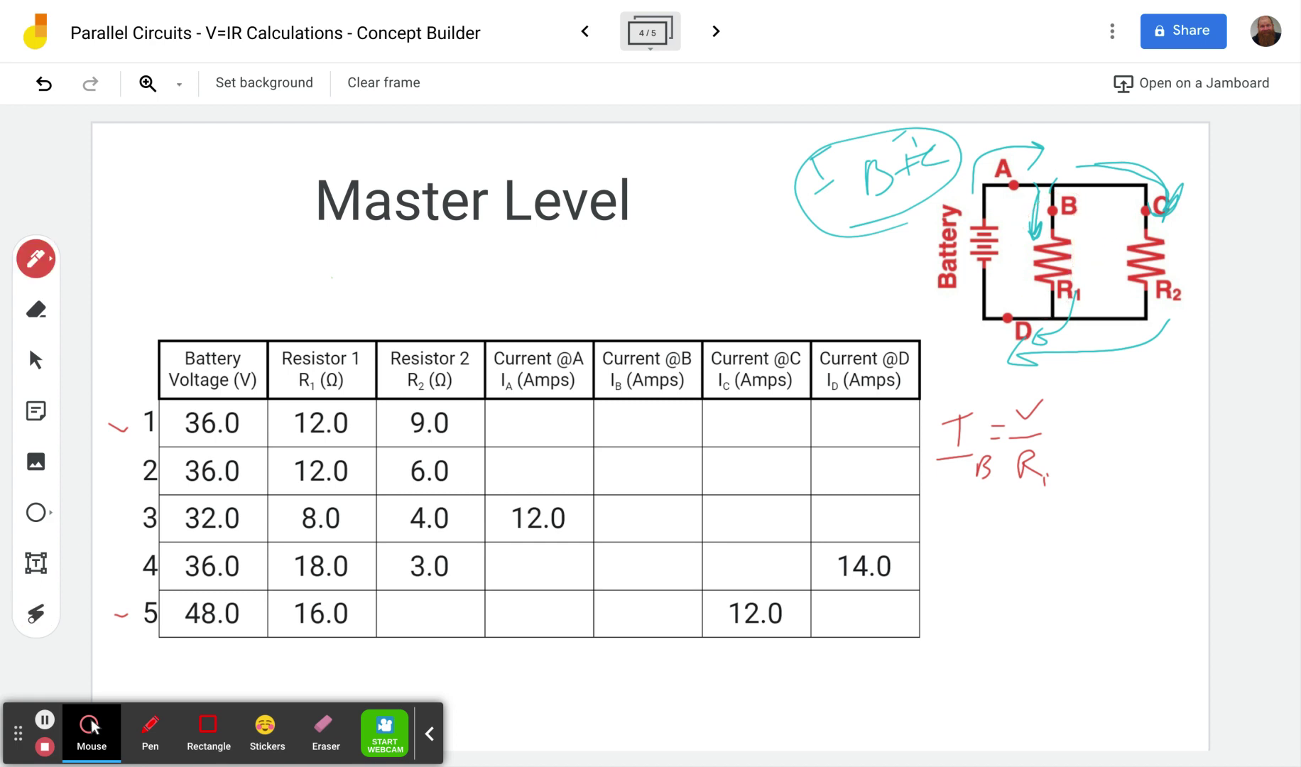
# Extend the I_B formula with = 36V over 12Ω in red, and handwrite 3 A in row 1's Current @B cell
pyautogui.moveTo(1070, 429)
pyautogui.mouseDown()
pyautogui.moveTo(1087, 428)
pyautogui.moveTo(1075, 448)
pyautogui.moveTo(1091, 402)
pyautogui.moveTo(1090, 433)
pyautogui.moveTo(1124, 435)
pyautogui.moveTo(1129, 419)
pyautogui.moveTo(1084, 433)
pyautogui.moveTo(1171, 440)
pyautogui.moveTo(1161, 436)
pyautogui.moveTo(1186, 409)
pyautogui.mouseUp()
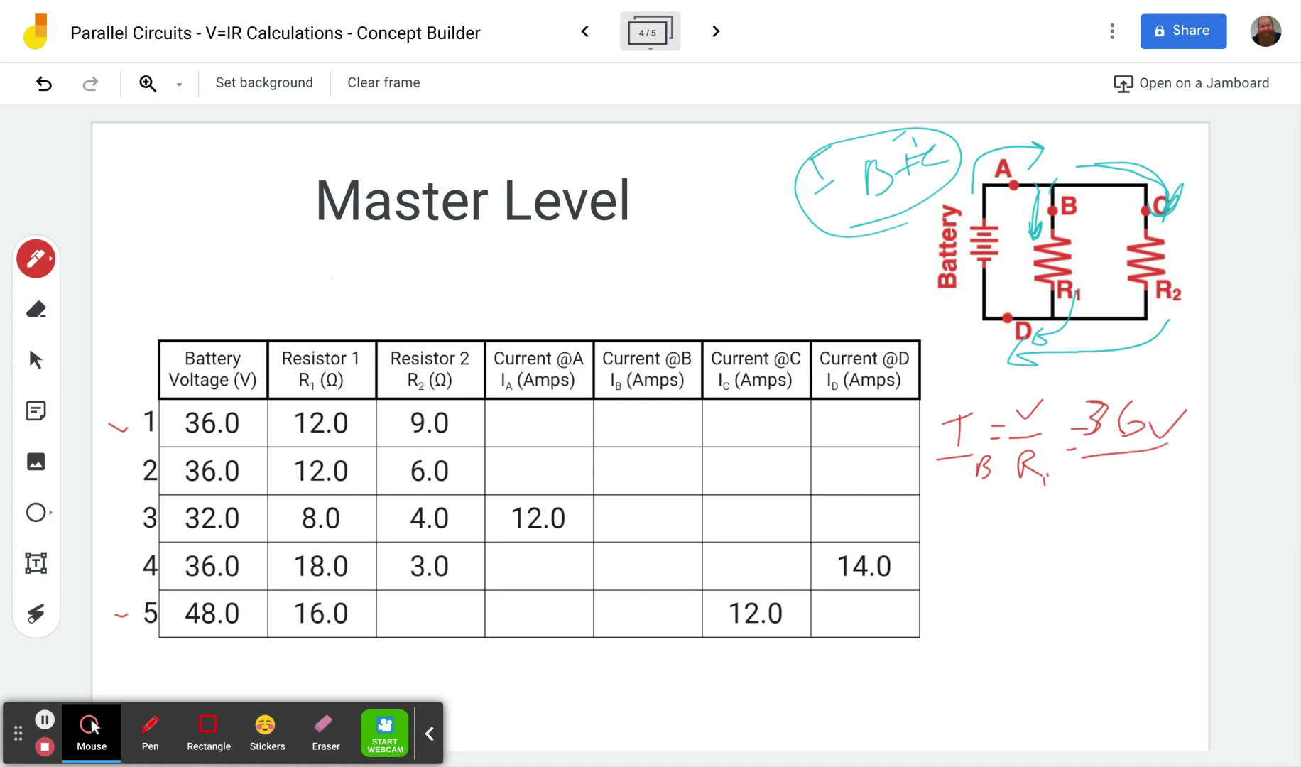
pyautogui.moveTo(1087, 482)
pyautogui.mouseDown()
pyautogui.moveTo(1087, 502)
pyautogui.moveTo(1181, 482)
pyautogui.mouseUp()
pyautogui.moveTo(607, 415)
pyautogui.mouseDown()
pyautogui.moveTo(613, 445)
pyautogui.moveTo(676, 398)
pyautogui.moveTo(671, 426)
pyautogui.moveTo(694, 422)
pyautogui.mouseUp()
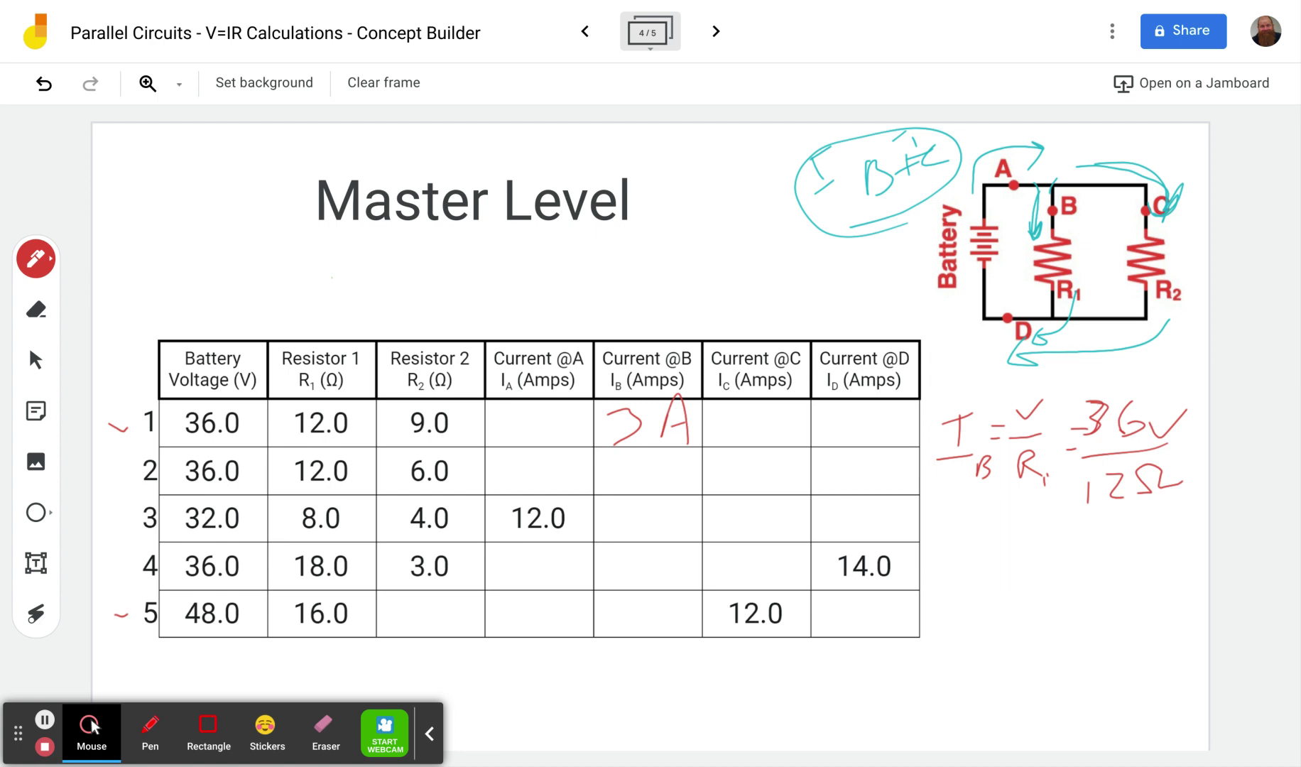
# Highlight point C, R2 and row 1's voltage and resistor 2 value with the laser, and handwrite 4A in its Current @C cell
pyautogui.press('l')
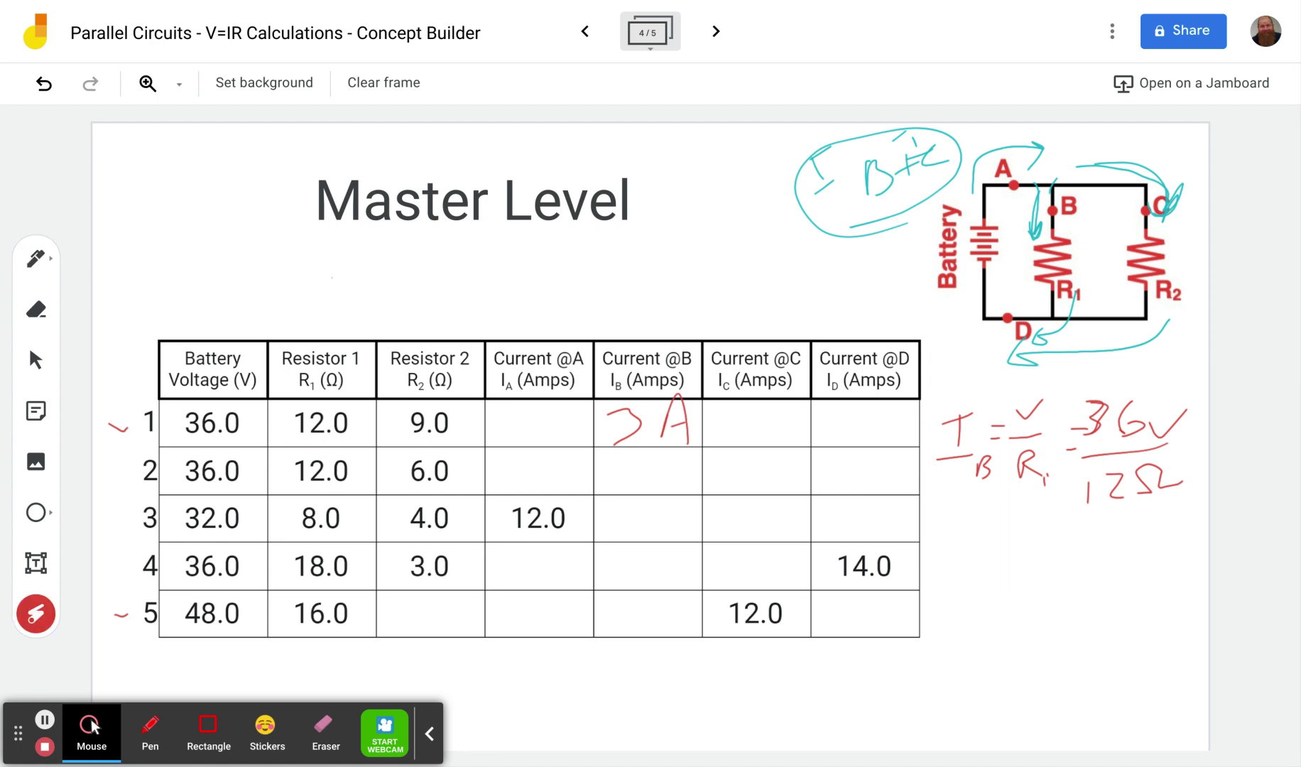
pyautogui.moveTo(1130, 217)
pyautogui.mouseDown()
pyautogui.moveTo(1136, 302)
pyautogui.moveTo(1154, 199)
pyautogui.mouseUp()
pyautogui.moveTo(1150, 305); pyautogui.dragTo(1171, 262)
pyautogui.moveTo(235, 406)
pyautogui.mouseDown()
pyautogui.moveTo(174, 421)
pyautogui.moveTo(231, 409)
pyautogui.mouseUp()
pyautogui.moveTo(468, 406); pyautogui.dragTo(429, 398)
pyautogui.click(35, 258)
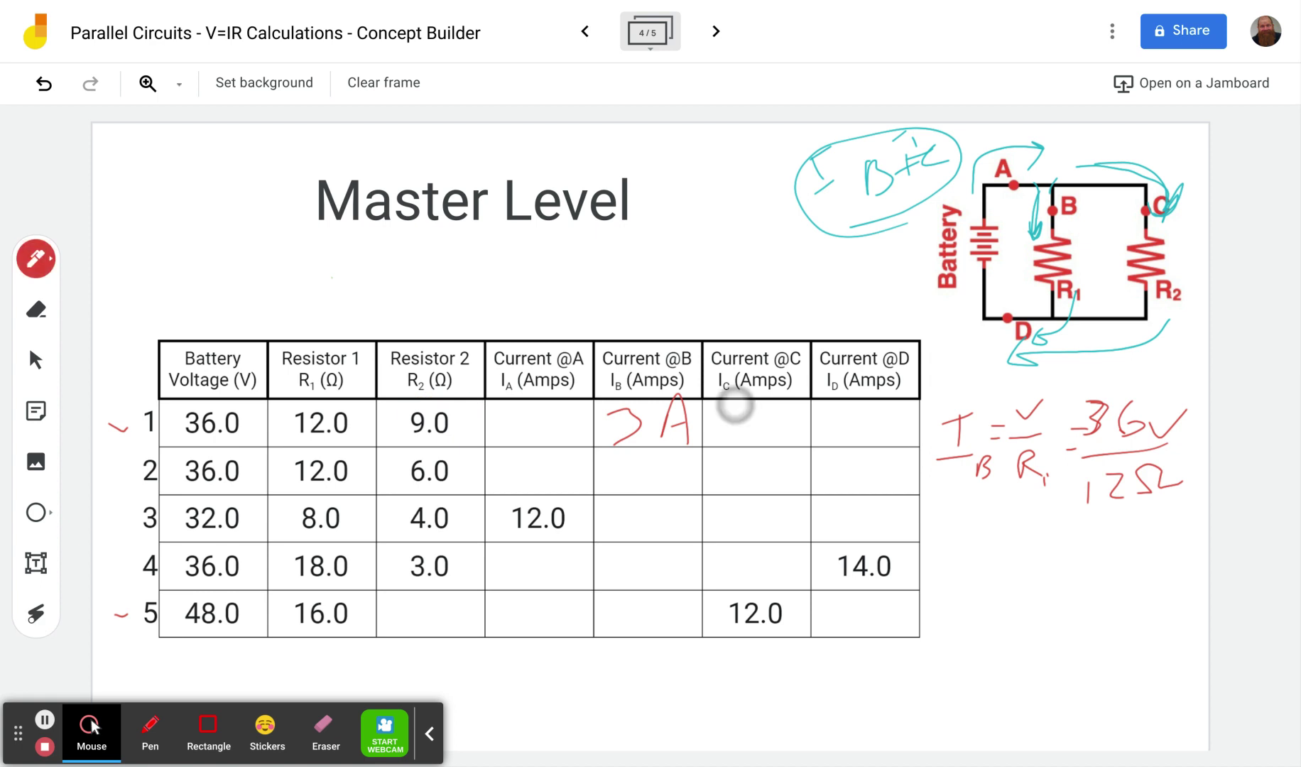
pyautogui.moveTo(734, 404)
pyautogui.mouseDown()
pyautogui.moveTo(756, 420)
pyautogui.moveTo(751, 439)
pyautogui.moveTo(769, 424)
pyautogui.moveTo(783, 439)
pyautogui.moveTo(779, 428)
pyautogui.mouseUp()
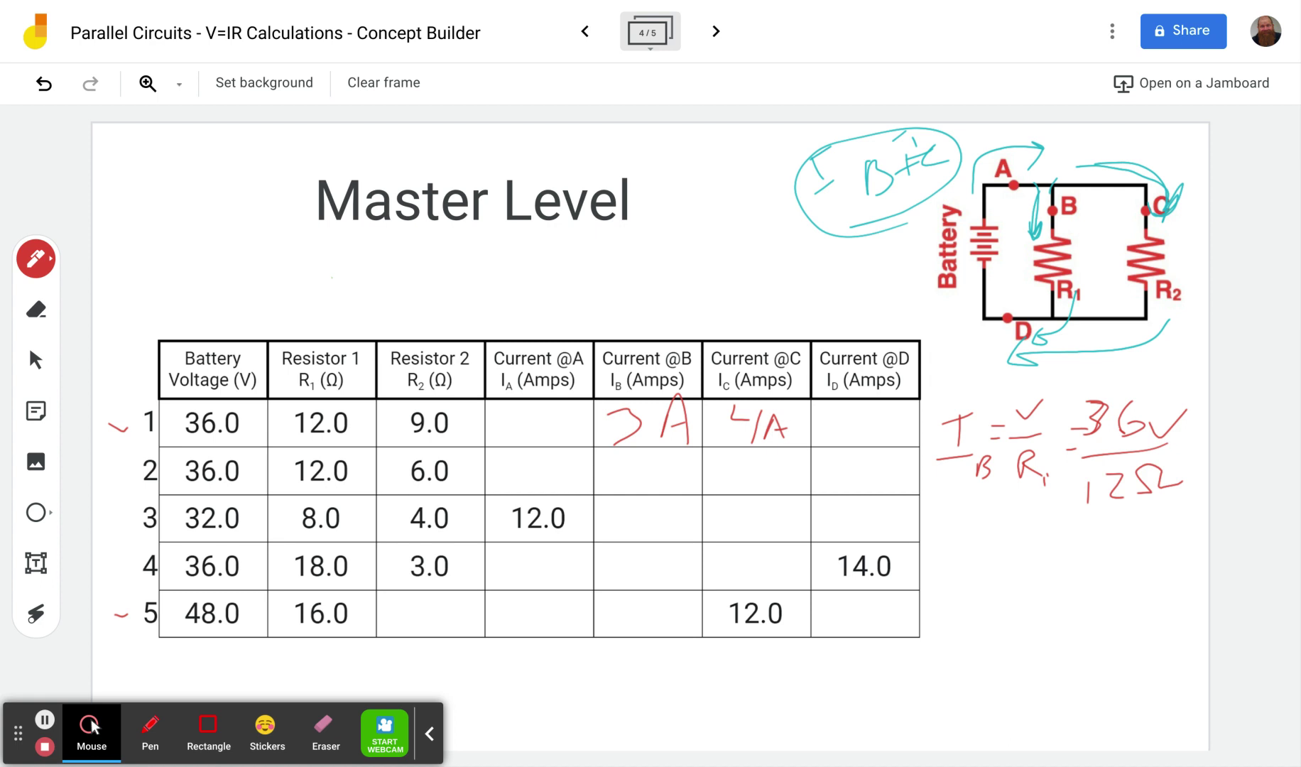
# Highlight points D and A with the laser, and trace the currents through both resistor branches of the circuit
pyautogui.press('l')
pyautogui.moveTo(1011, 320)
pyautogui.mouseDown()
pyautogui.moveTo(990, 383)
pyautogui.moveTo(1009, 312)
pyautogui.mouseUp()
pyautogui.moveTo(1014, 154); pyautogui.dragTo(998, 162)
pyautogui.moveTo(1064, 278)
pyautogui.mouseDown()
pyautogui.moveTo(1023, 334)
pyautogui.moveTo(994, 330)
pyautogui.mouseUp()
pyautogui.moveTo(1148, 276); pyautogui.dragTo(1024, 329)
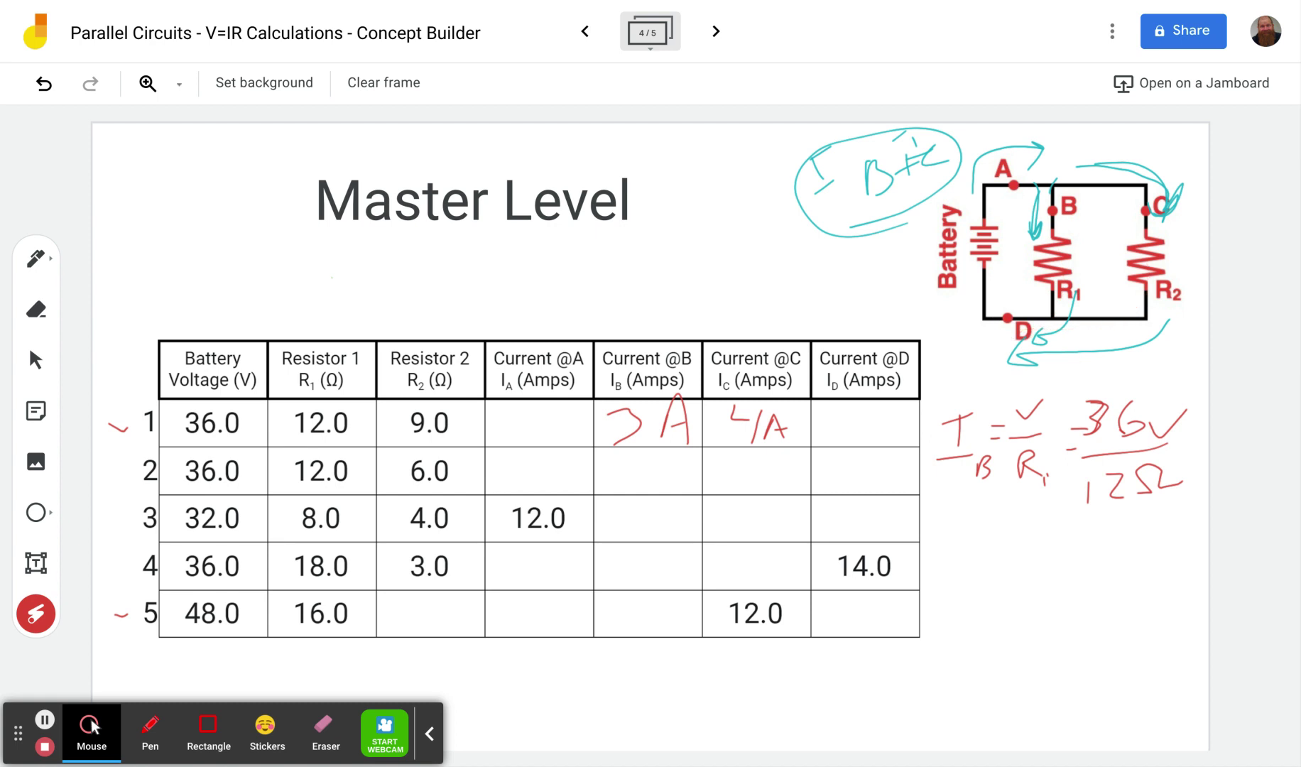
pyautogui.moveTo(1148, 277)
pyautogui.mouseDown()
pyautogui.moveTo(1030, 334)
pyautogui.moveTo(993, 323)
pyautogui.mouseUp()
pyautogui.moveTo(994, 186)
pyautogui.mouseDown()
pyautogui.moveTo(1058, 222)
pyautogui.moveTo(1020, 186)
pyautogui.moveTo(1149, 257)
pyautogui.mouseUp()
# Handwrite 7 A in red in row 1's Current @A and Current @D cells
pyautogui.click(36, 259)
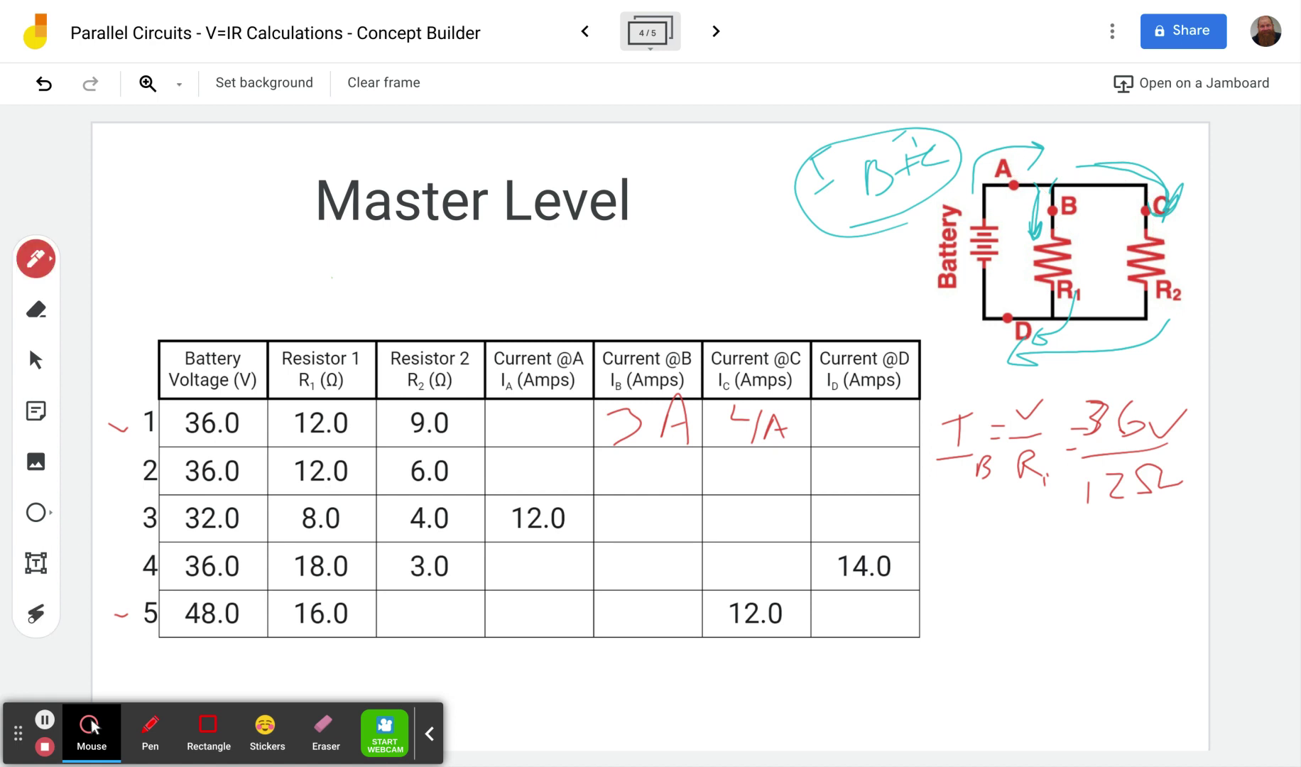
pyautogui.moveTo(514, 411)
pyautogui.mouseDown()
pyautogui.moveTo(526, 433)
pyautogui.moveTo(534, 418)
pyautogui.moveTo(579, 430)
pyautogui.moveTo(589, 419)
pyautogui.mouseUp()
pyautogui.moveTo(829, 415)
pyautogui.mouseDown()
pyautogui.moveTo(840, 446)
pyautogui.moveTo(883, 398)
pyautogui.moveTo(894, 441)
pyautogui.moveTo(889, 428)
pyautogui.mouseUp()
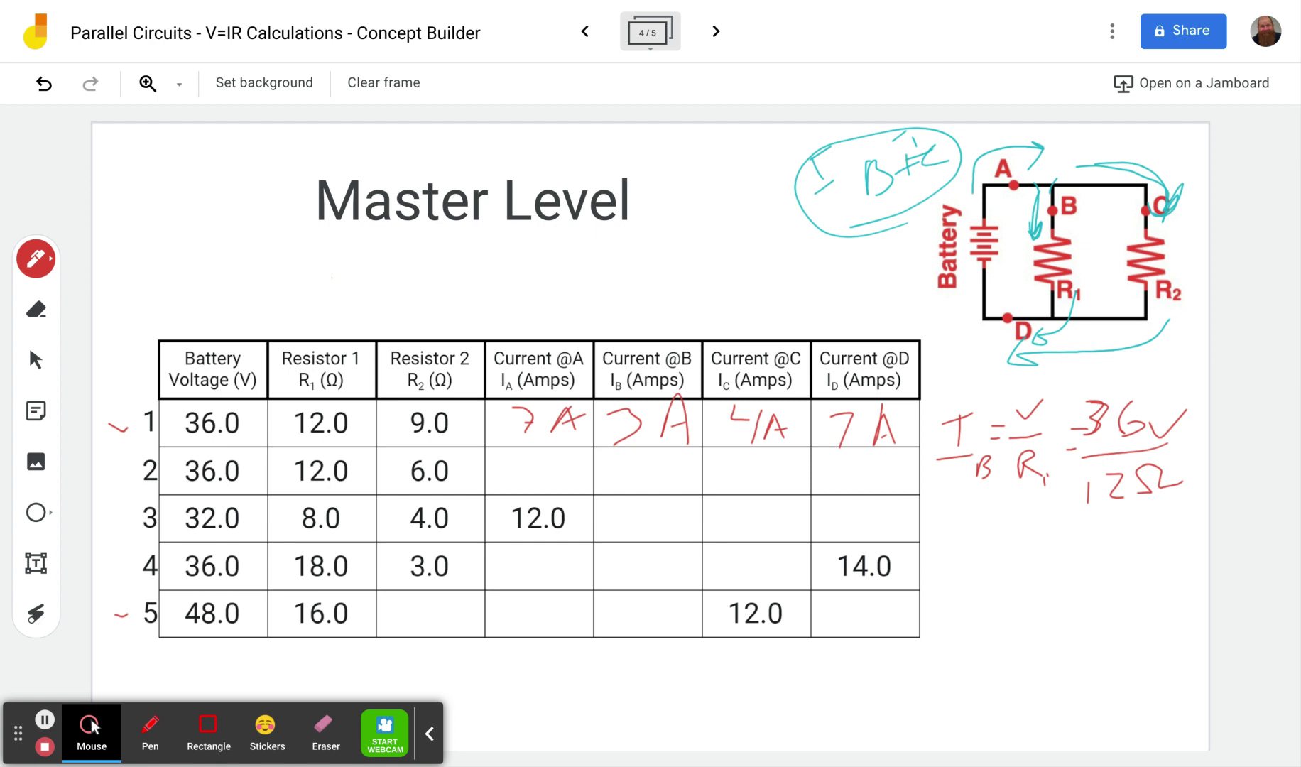
# Highlight the given currents and the empty current cells in rows 3 and 4 with the laser
pyautogui.press('l')
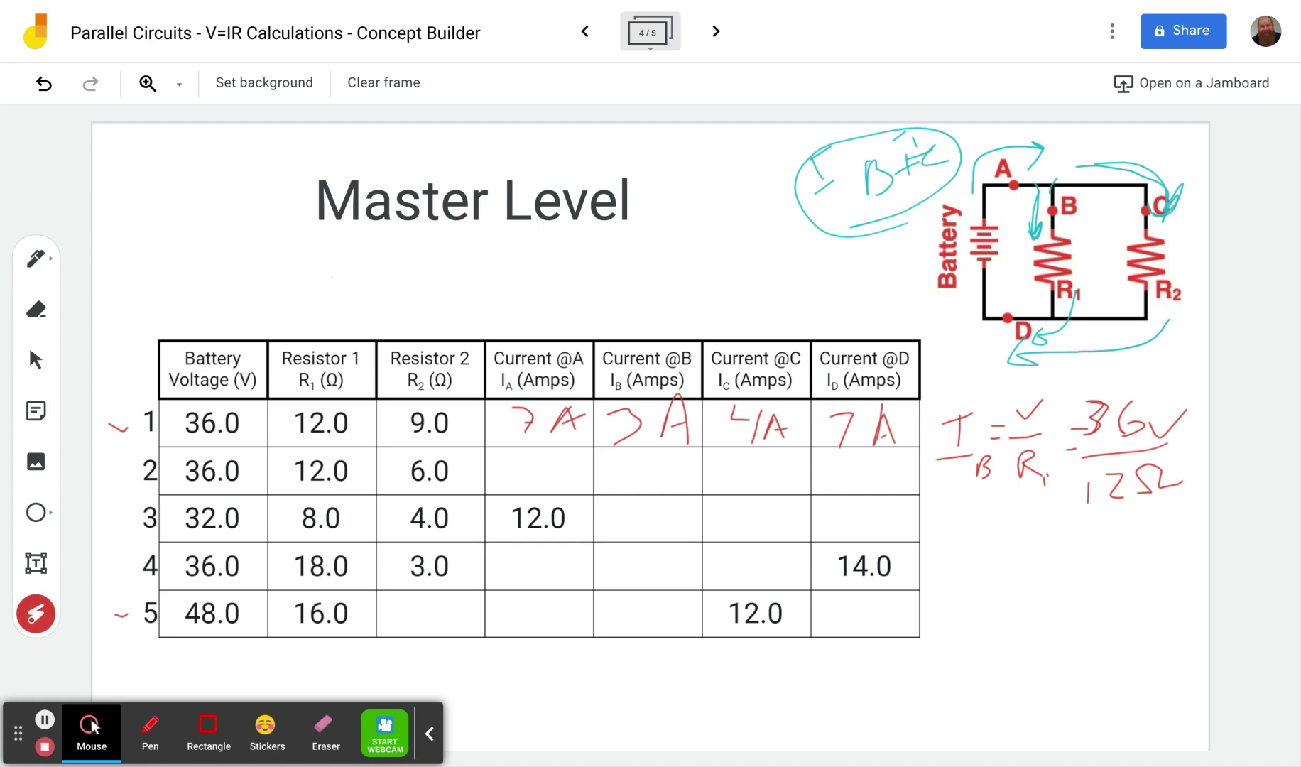
pyautogui.moveTo(502, 531)
pyautogui.mouseDown()
pyautogui.moveTo(591, 522)
pyautogui.moveTo(568, 540)
pyautogui.mouseUp()
pyautogui.moveTo(874, 548)
pyautogui.mouseDown()
pyautogui.moveTo(816, 561)
pyautogui.moveTo(818, 576)
pyautogui.mouseUp()
pyautogui.moveTo(672, 511)
pyautogui.mouseDown()
pyautogui.moveTo(642, 532)
pyautogui.moveTo(664, 513)
pyautogui.mouseUp()
pyautogui.moveTo(753, 512); pyautogui.dragTo(754, 513)
pyautogui.moveTo(659, 558); pyautogui.dragTo(653, 557)
pyautogui.moveTo(759, 532); pyautogui.dragTo(745, 568)
pyautogui.moveTo(671, 501); pyautogui.dragTo(642, 529)
pyautogui.moveTo(763, 504); pyautogui.dragTo(752, 518)
pyautogui.moveTo(571, 493)
pyautogui.mouseDown()
pyautogui.moveTo(560, 508)
pyautogui.moveTo(568, 497)
pyautogui.mouseUp()
pyautogui.moveTo(660, 565); pyautogui.dragTo(642, 543)
pyautogui.moveTo(738, 558); pyautogui.dragTo(763, 578)
pyautogui.moveTo(905, 568)
pyautogui.mouseDown()
pyautogui.moveTo(842, 580)
pyautogui.moveTo(905, 567)
pyautogui.mouseUp()
# Highlight row 5's voltage and resistor cells and the B–R1 branch with the laser, and handwrite 3 A in row 5's Current @B cell
pyautogui.moveTo(465, 592); pyautogui.dragTo(447, 582)
pyautogui.moveTo(351, 588)
pyautogui.mouseDown()
pyautogui.moveTo(293, 596)
pyautogui.moveTo(344, 590)
pyautogui.mouseUp()
pyautogui.moveTo(1051, 380)
pyautogui.mouseDown()
pyautogui.moveTo(1023, 397)
pyautogui.moveTo(1034, 386)
pyautogui.mouseUp()
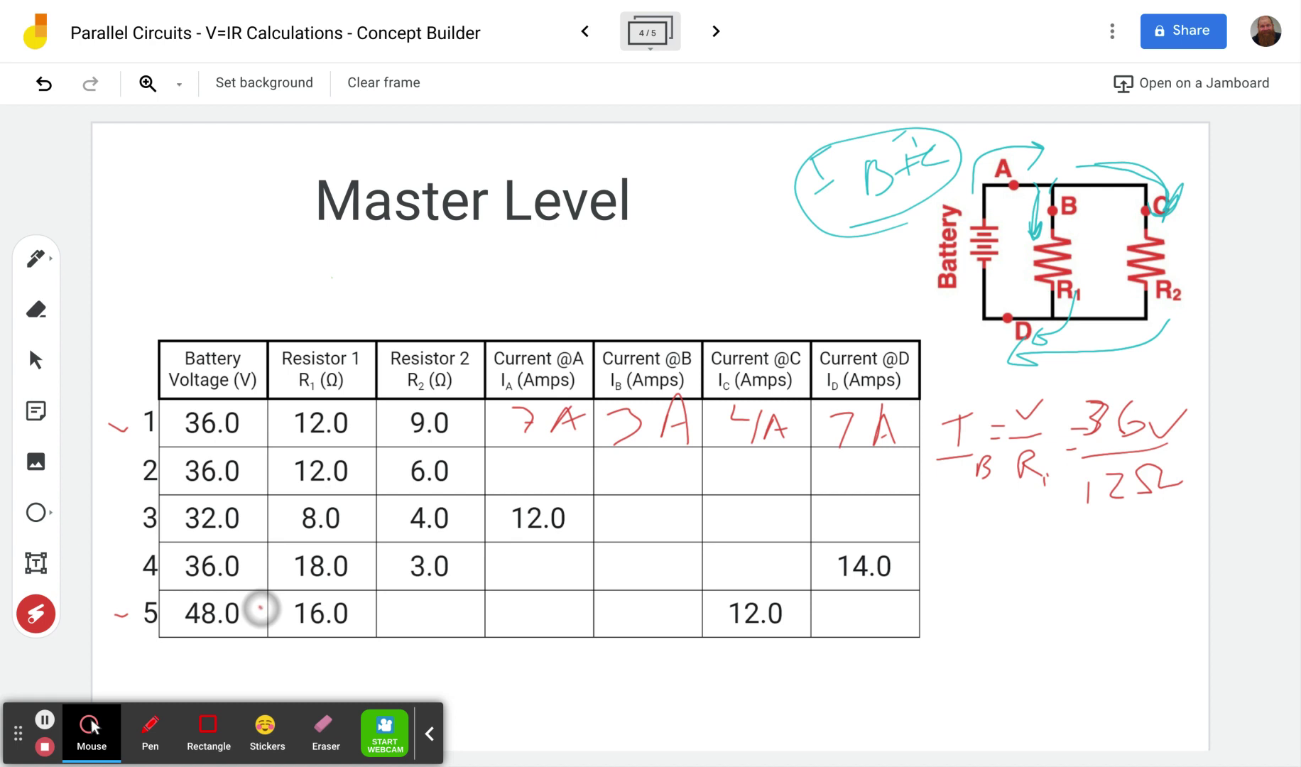
pyautogui.moveTo(258, 607); pyautogui.dragTo(374, 612)
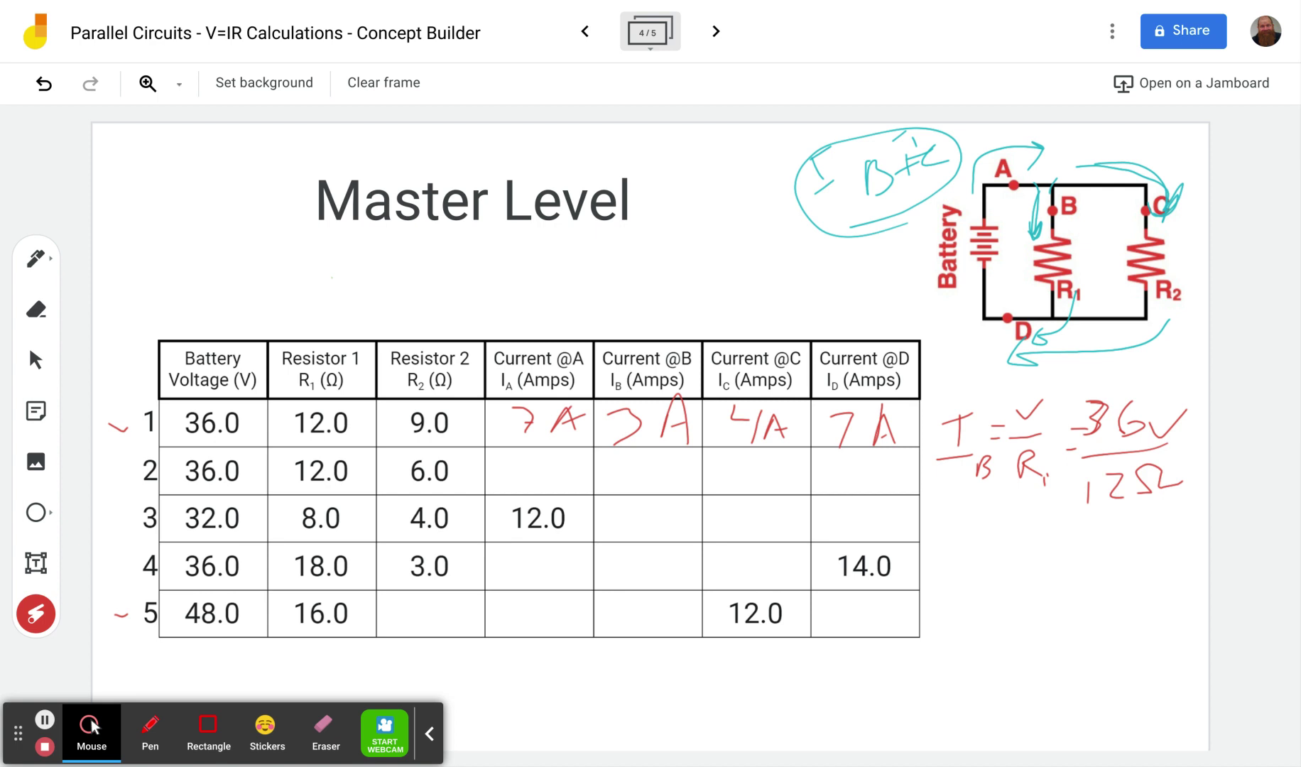
pyautogui.moveTo(1076, 277)
pyautogui.mouseDown()
pyautogui.moveTo(1064, 213)
pyautogui.moveTo(1044, 312)
pyautogui.moveTo(1078, 238)
pyautogui.mouseUp()
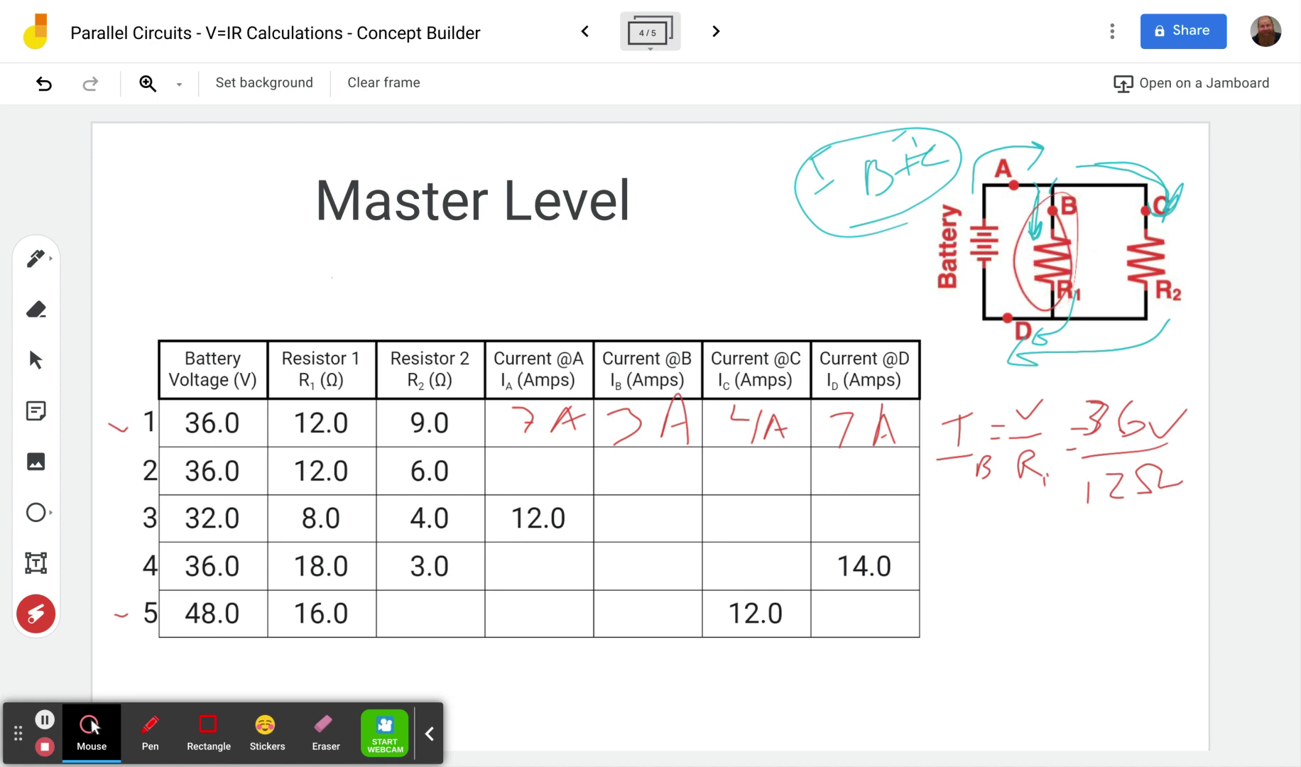
pyautogui.click(36, 259)
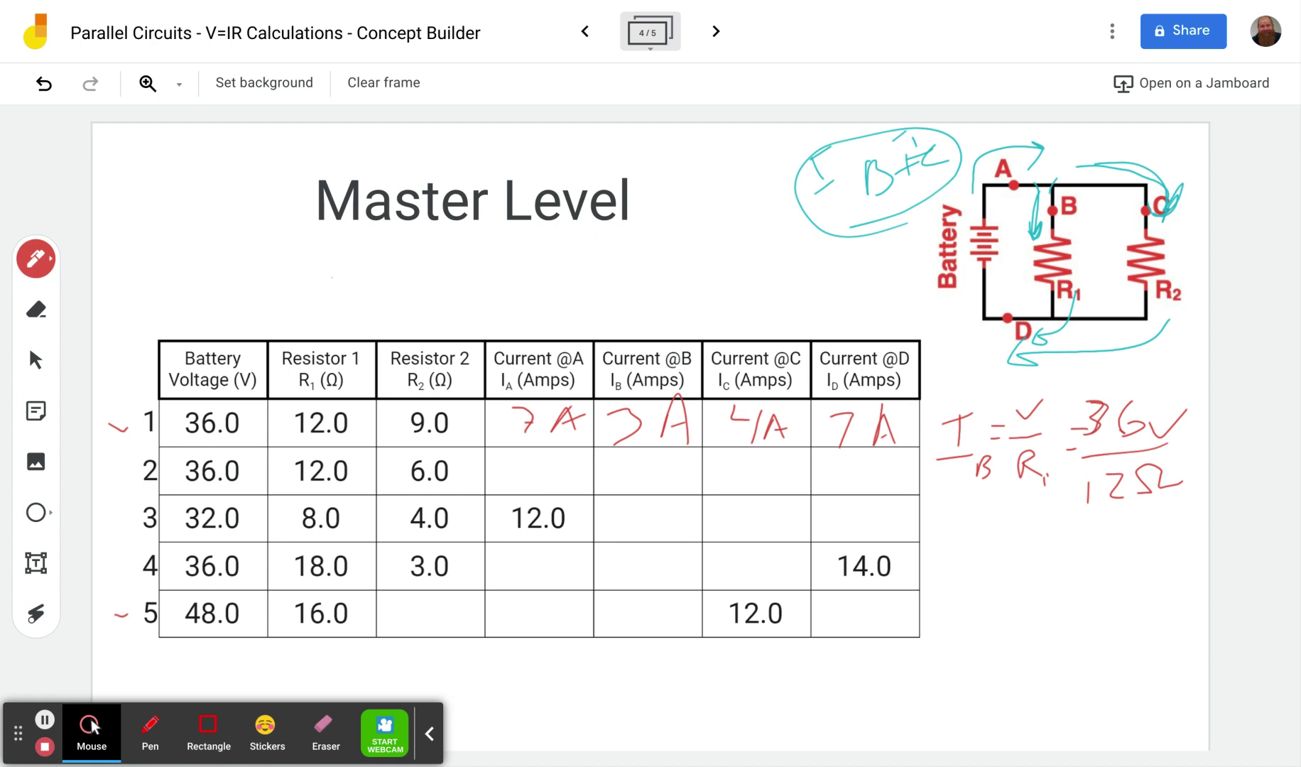
pyautogui.moveTo(634, 600)
pyautogui.mouseDown()
pyautogui.moveTo(636, 623)
pyautogui.moveTo(690, 628)
pyautogui.mouseUp()
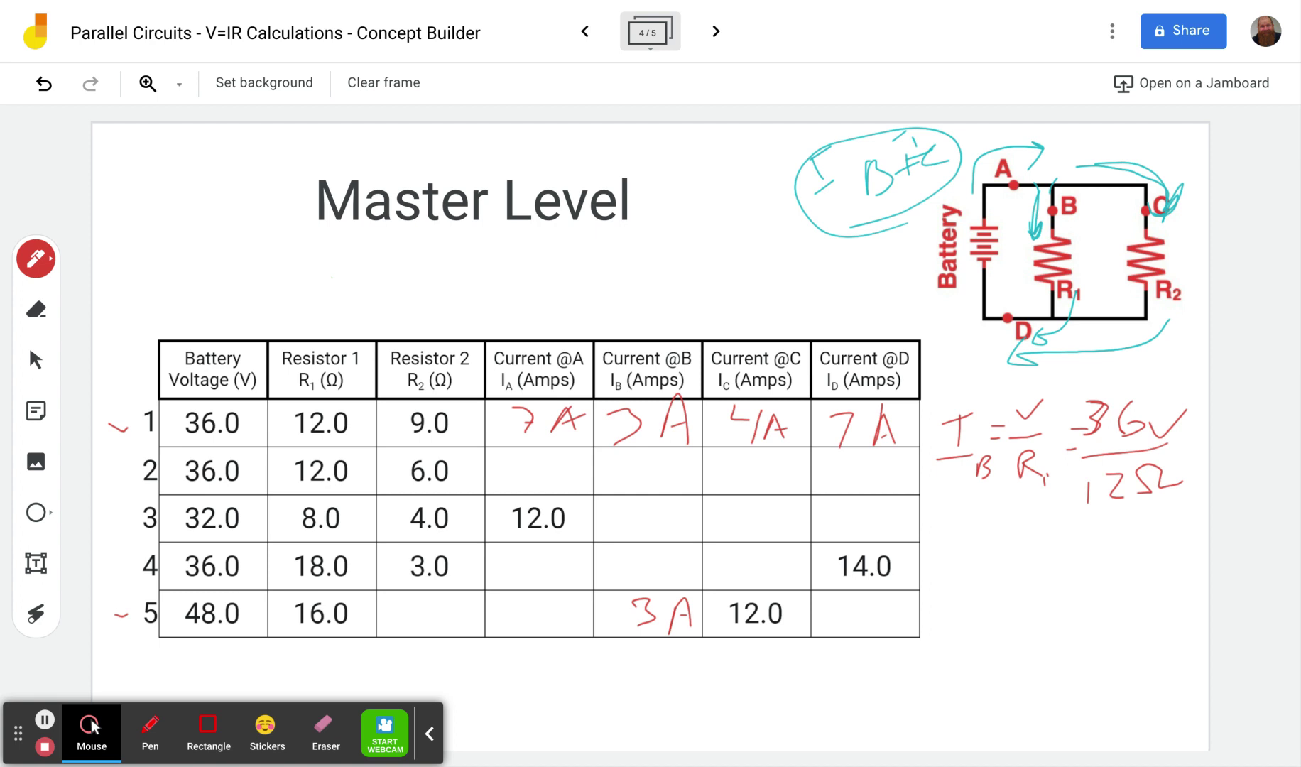
# Highlight row 5's currents at B and C with the laser, and handwrite 15 in red in its Current @D cell
pyautogui.click(35, 613)
pyautogui.moveTo(628, 602)
pyautogui.mouseDown()
pyautogui.moveTo(885, 630)
pyautogui.moveTo(849, 621)
pyautogui.mouseUp()
pyautogui.moveTo(639, 603)
pyautogui.mouseDown()
pyautogui.moveTo(662, 590)
pyautogui.moveTo(741, 644)
pyautogui.moveTo(735, 596)
pyautogui.mouseUp()
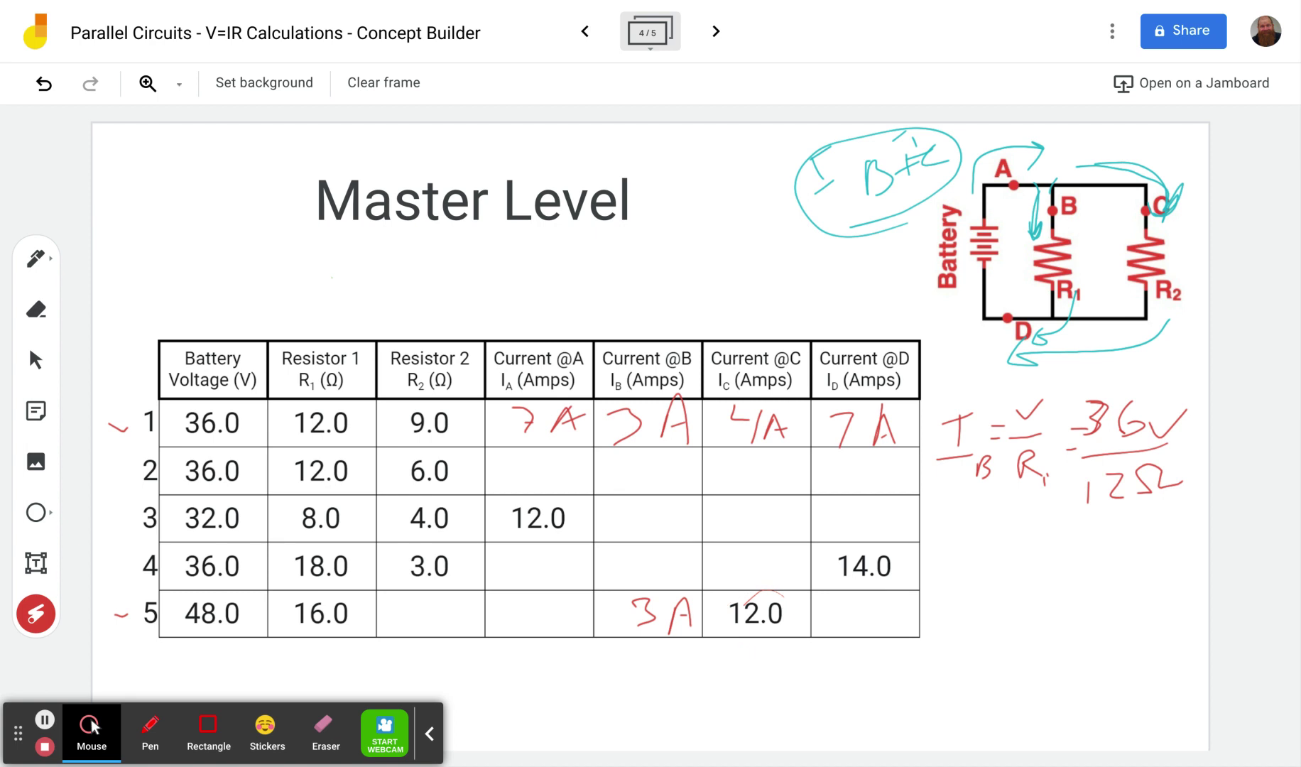
pyautogui.click(35, 258)
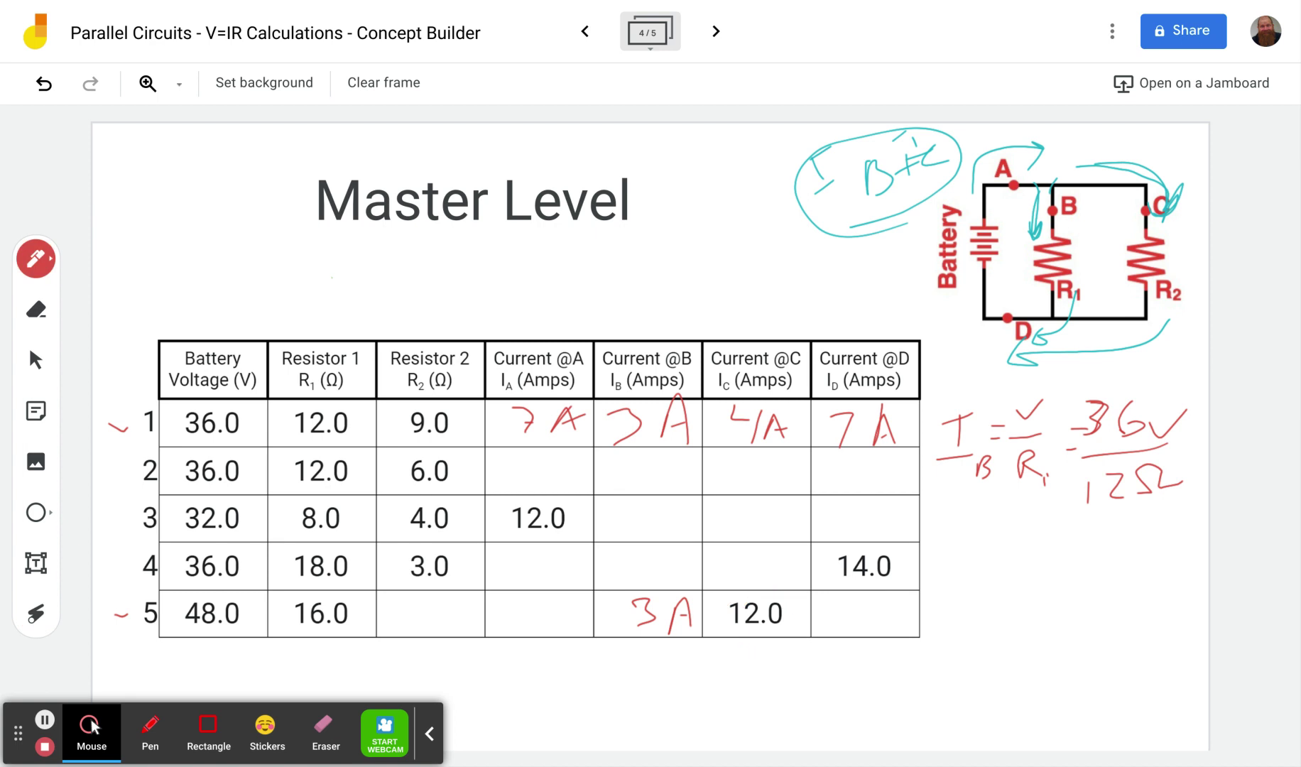
pyautogui.moveTo(847, 604)
pyautogui.mouseDown()
pyautogui.moveTo(844, 628)
pyautogui.moveTo(879, 637)
pyautogui.mouseUp()
pyautogui.moveTo(874, 602); pyautogui.dragTo(894, 599)
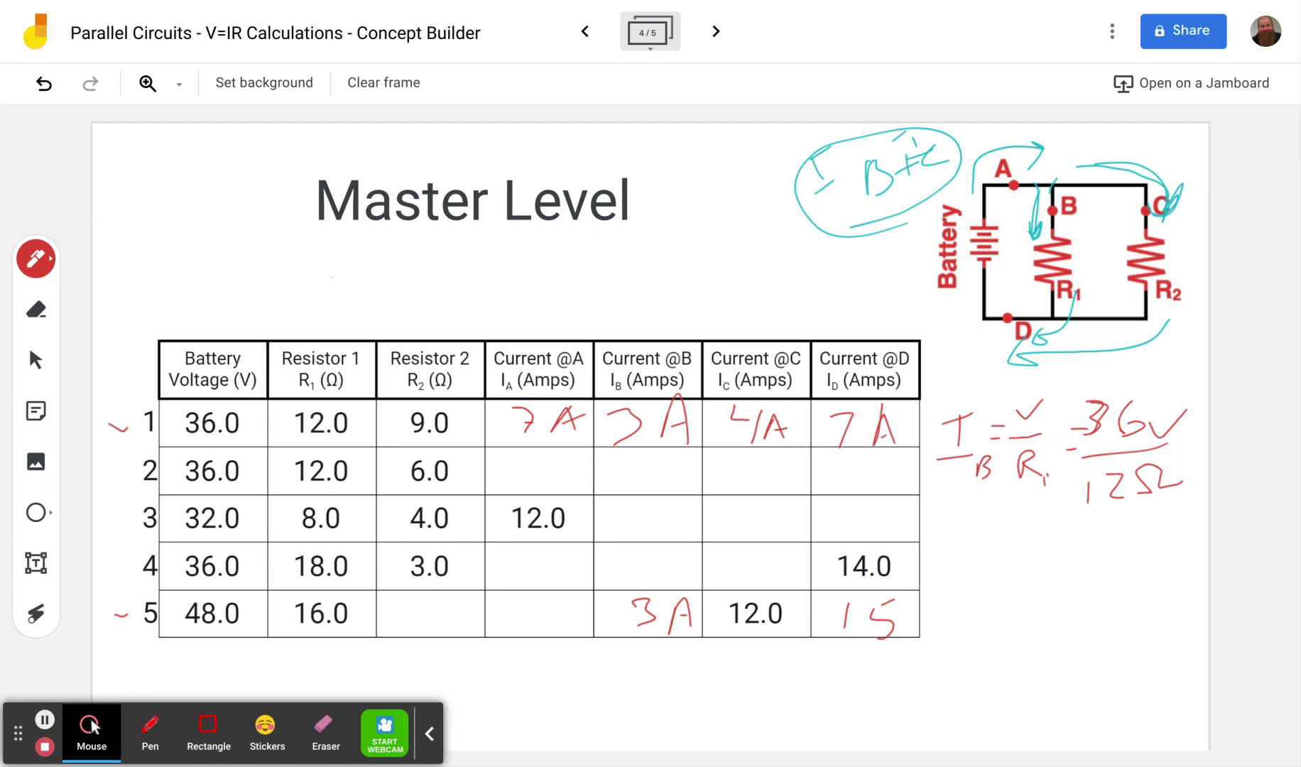
# Point out the Amps units in the current column headers with the laser, going from D back to A
pyautogui.click(35, 613)
pyautogui.moveTo(838, 384)
pyautogui.mouseDown()
pyautogui.moveTo(900, 378)
pyautogui.moveTo(888, 369)
pyautogui.mouseUp()
pyautogui.moveTo(788, 366)
pyautogui.mouseDown()
pyautogui.moveTo(679, 389)
pyautogui.moveTo(672, 378)
pyautogui.mouseUp()
pyautogui.moveTo(586, 394)
pyautogui.mouseDown()
pyautogui.moveTo(557, 446)
pyautogui.moveTo(573, 387)
pyautogui.mouseUp()
# Erase the handwritten A units beside the currents in rows 1 and 5
pyautogui.press('e')
pyautogui.moveTo(678, 422); pyautogui.dragTo(679, 361)
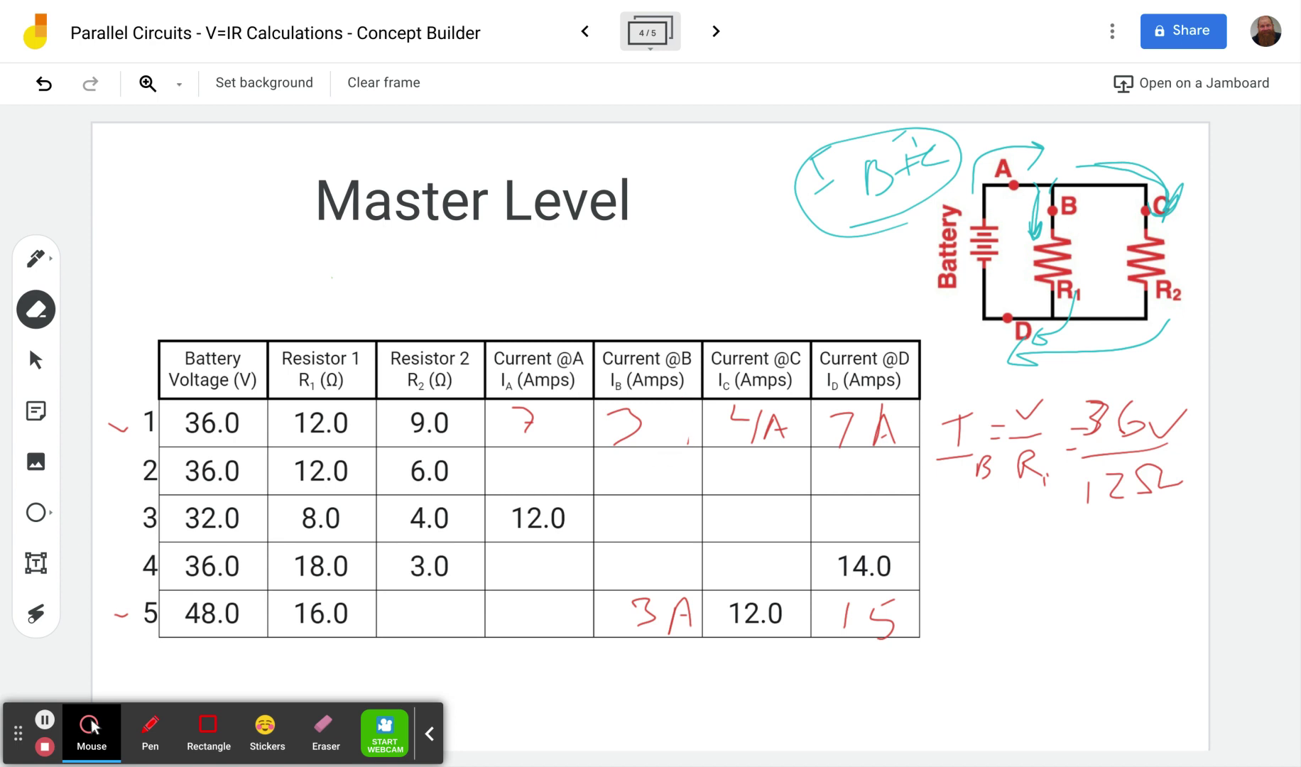
pyautogui.moveTo(773, 426); pyautogui.dragTo(784, 384)
pyautogui.moveTo(886, 432); pyautogui.dragTo(873, 457)
pyautogui.moveTo(662, 668); pyautogui.dragTo(685, 609)
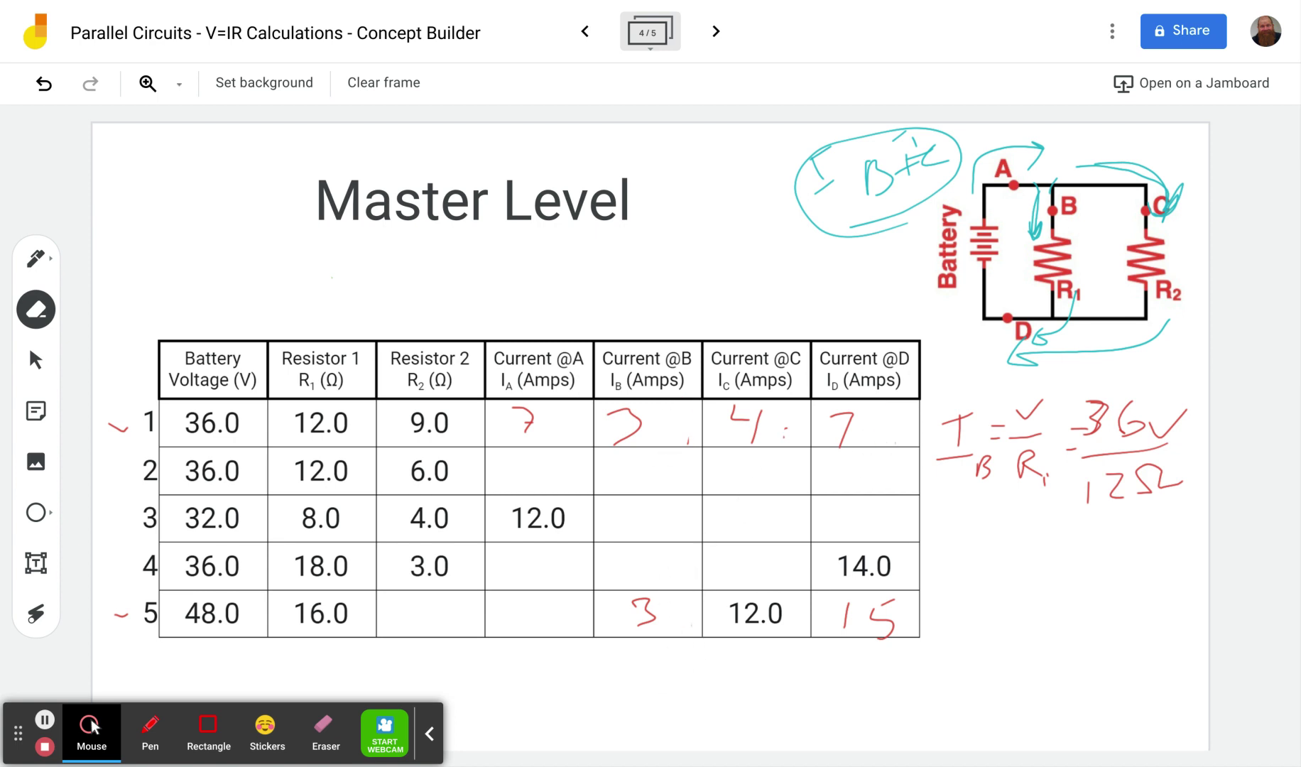
# Handwrite 15 in red in row 5's Current @A cell
pyautogui.click(32, 257)
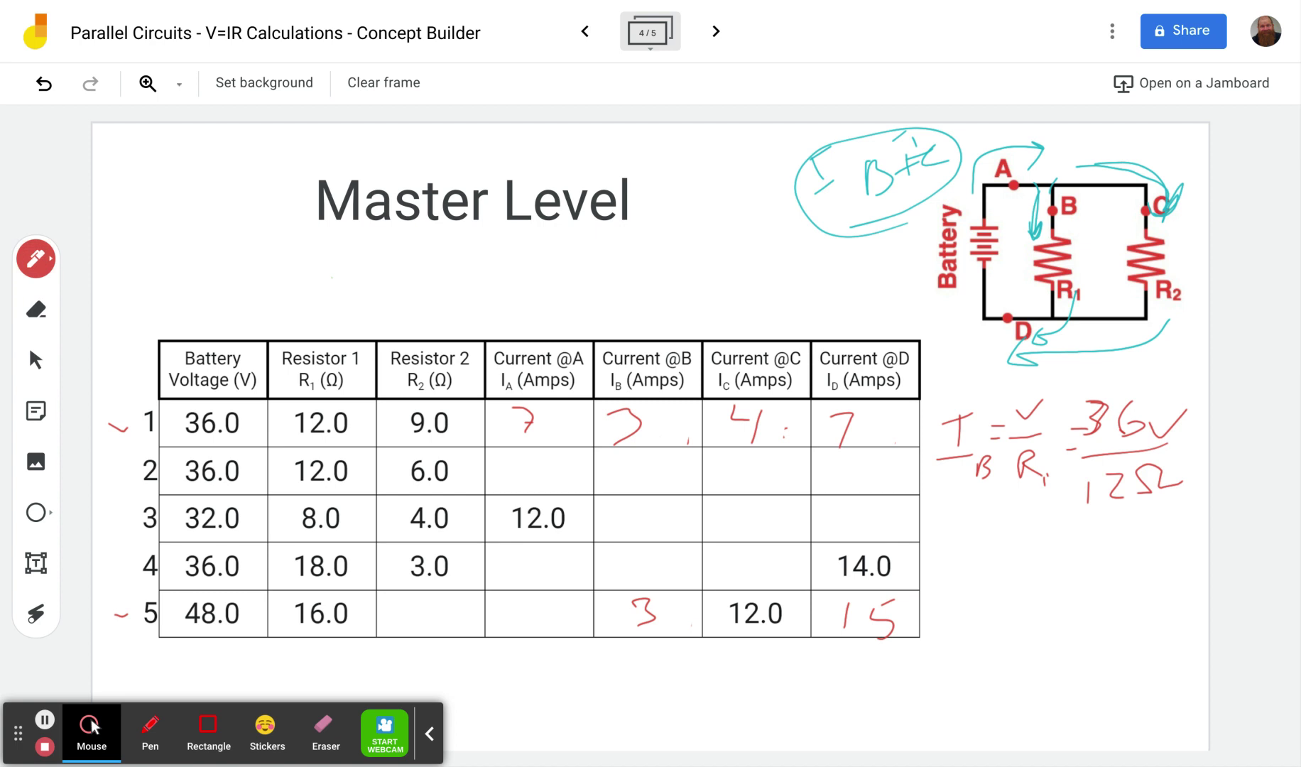
pyautogui.moveTo(520, 598)
pyautogui.mouseDown()
pyautogui.moveTo(519, 632)
pyautogui.moveTo(551, 629)
pyautogui.mouseUp()
pyautogui.moveTo(557, 598); pyautogui.dragTo(567, 600)
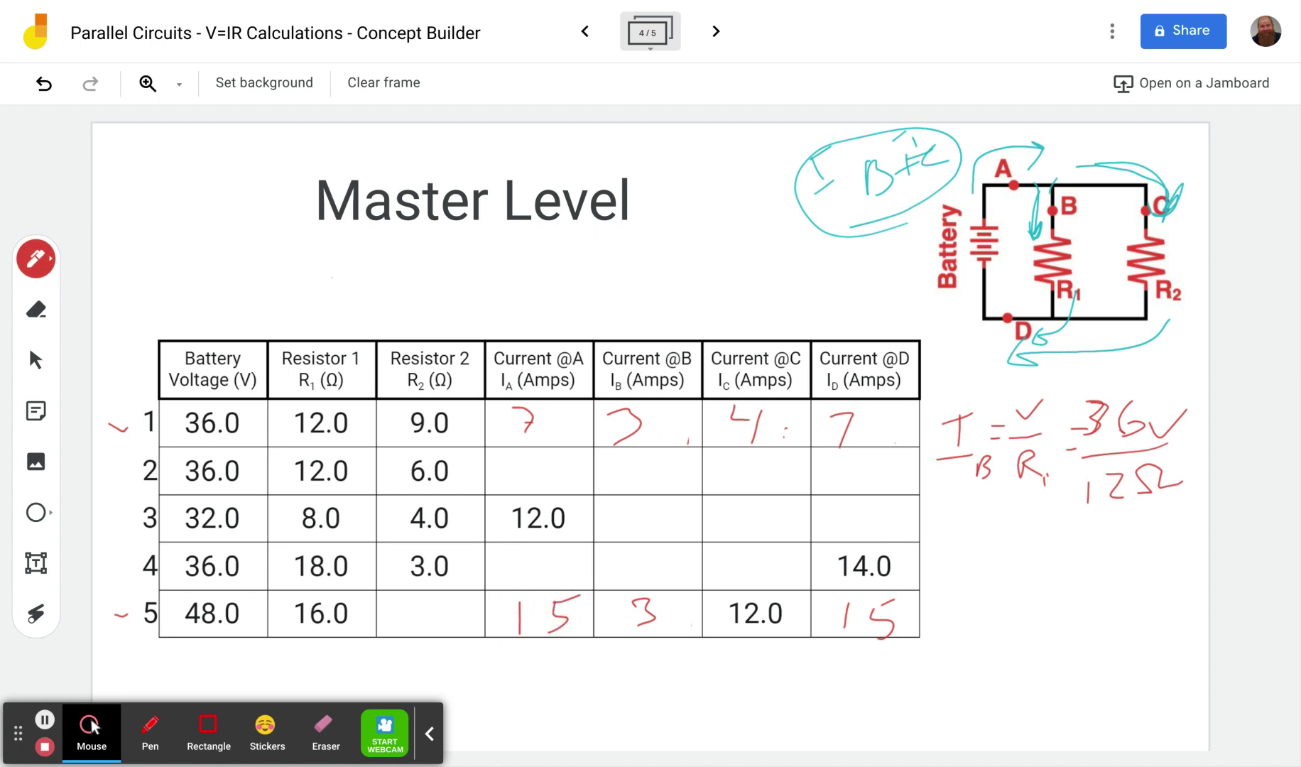
# Highlight row 5's empty resistor 2 cell, battery voltage and current at C, plus the C–R2 branch, with the laser
pyautogui.press('l')
pyautogui.moveTo(447, 603); pyautogui.dragTo(454, 593)
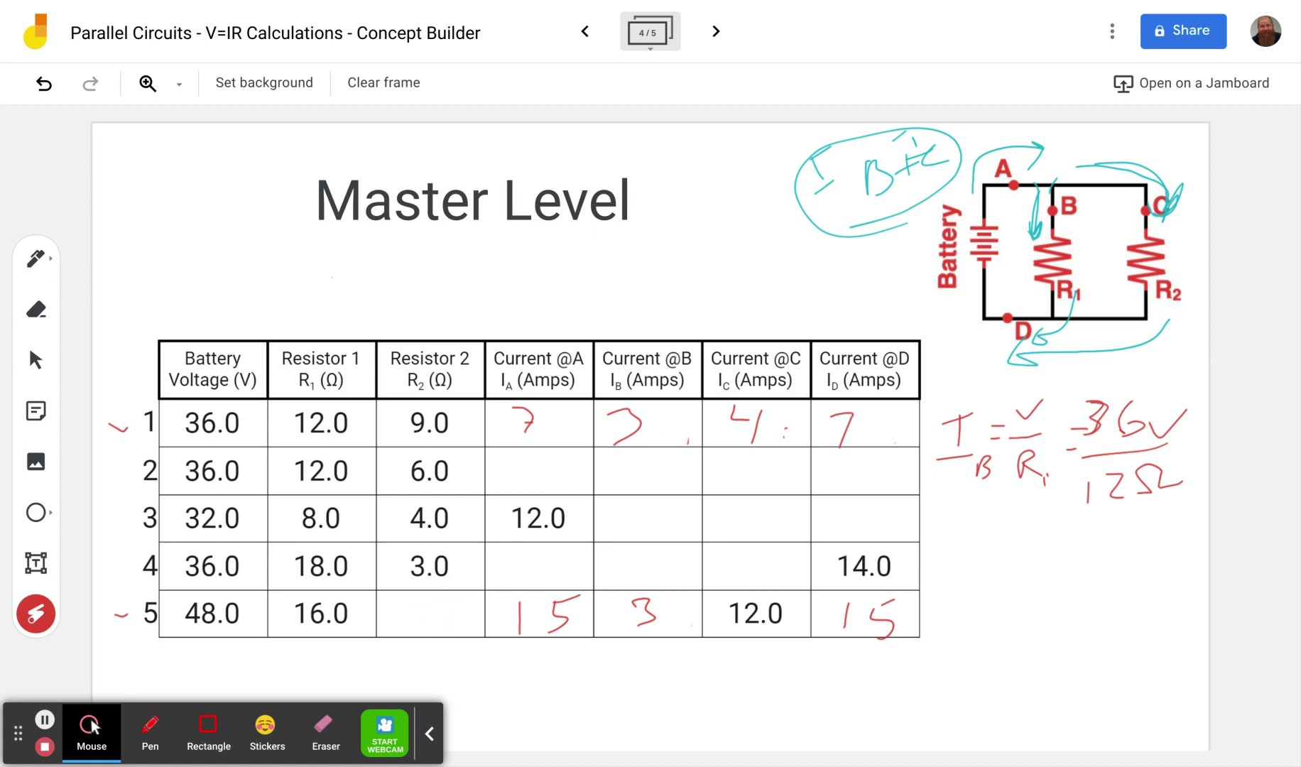
pyautogui.moveTo(1156, 197)
pyautogui.mouseDown()
pyautogui.moveTo(1123, 292)
pyautogui.moveTo(1187, 221)
pyautogui.mouseUp()
pyautogui.moveTo(1154, 266)
pyautogui.mouseDown()
pyautogui.moveTo(1141, 246)
pyautogui.moveTo(1151, 203)
pyautogui.mouseUp()
pyautogui.moveTo(799, 594); pyautogui.dragTo(761, 647)
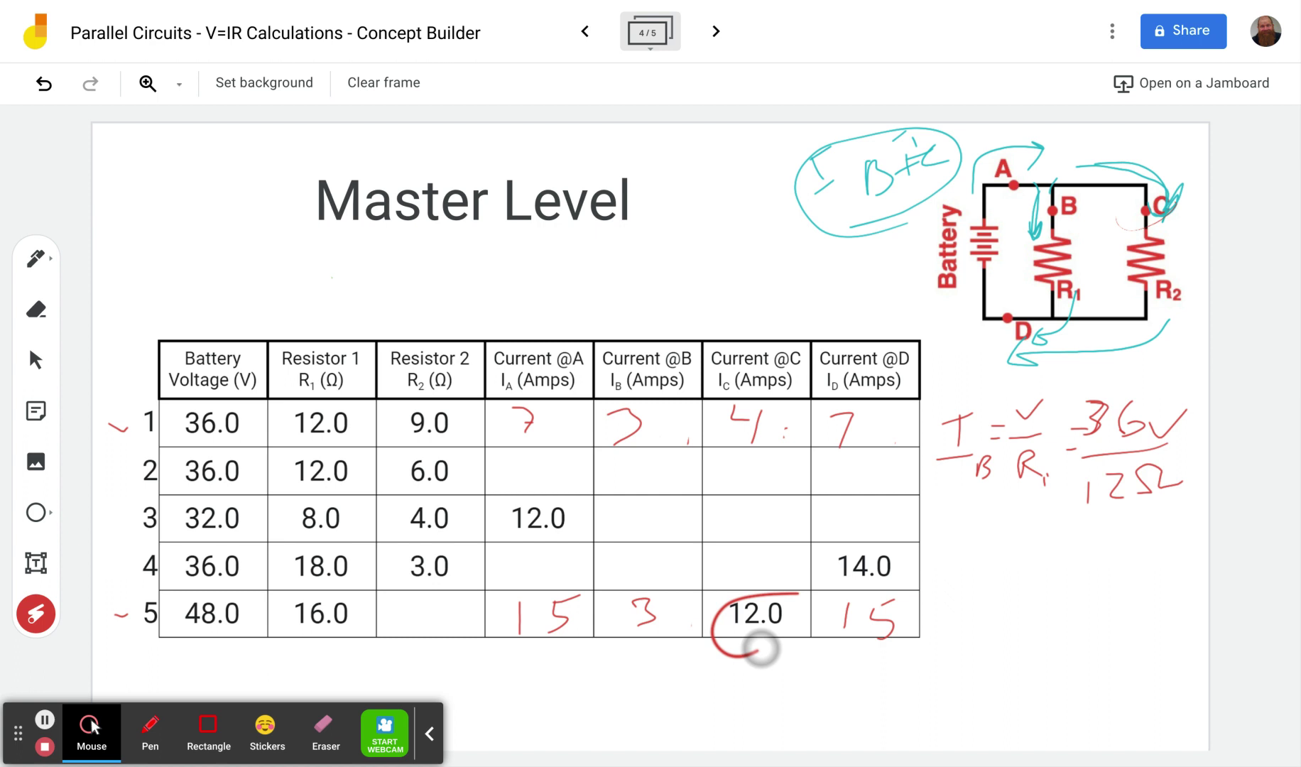
pyautogui.moveTo(256, 595); pyautogui.dragTo(182, 598)
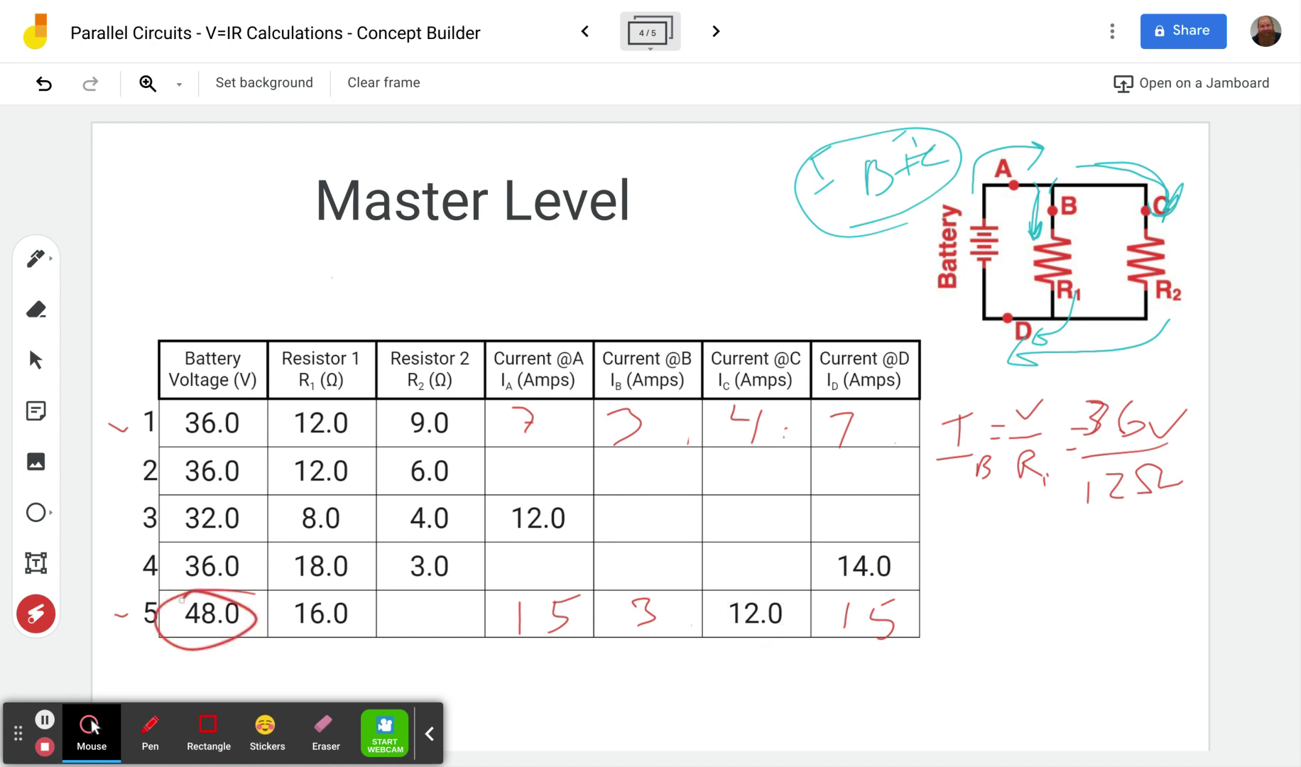
pyautogui.moveTo(760, 592); pyautogui.dragTo(757, 591)
pyautogui.moveTo(1172, 181); pyautogui.dragTo(1123, 301)
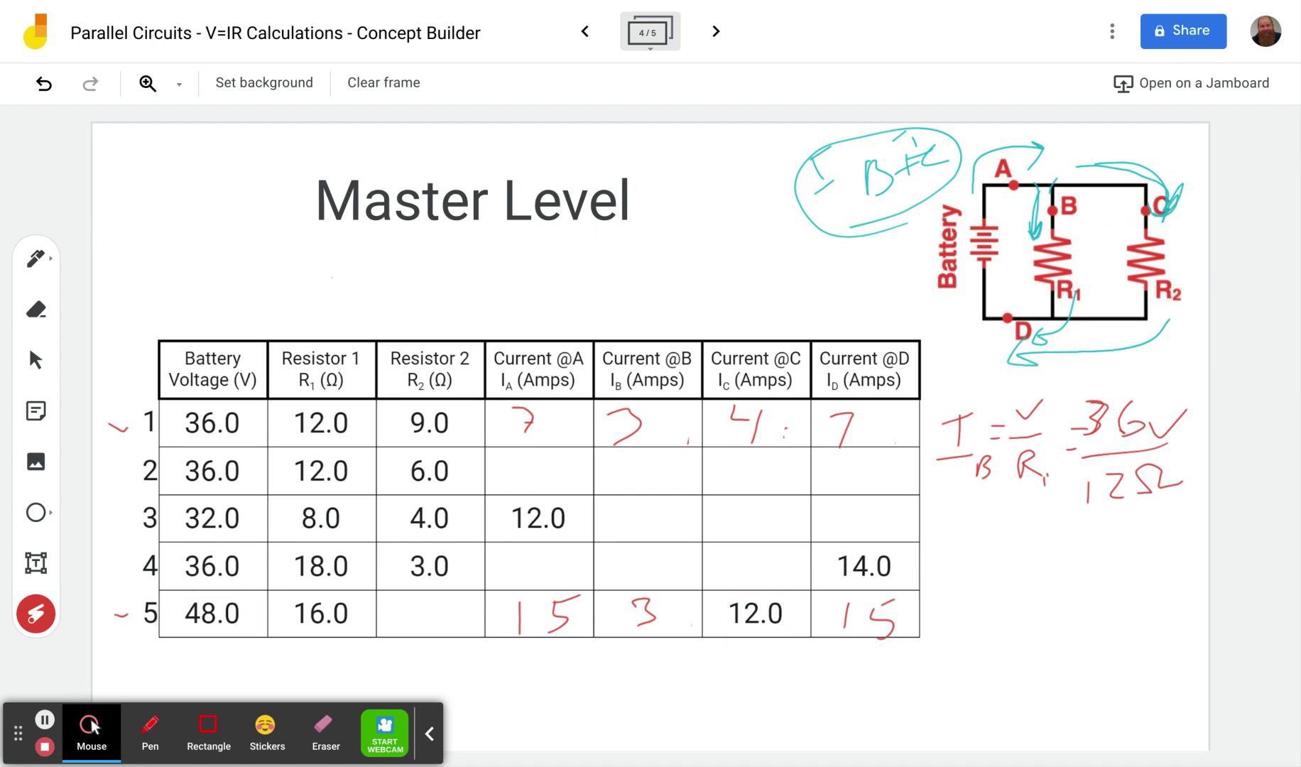
# Handwrite the formula R = V/I in red beside row 5, with subscript 2 on R and subscript C on I
pyautogui.click(35, 259)
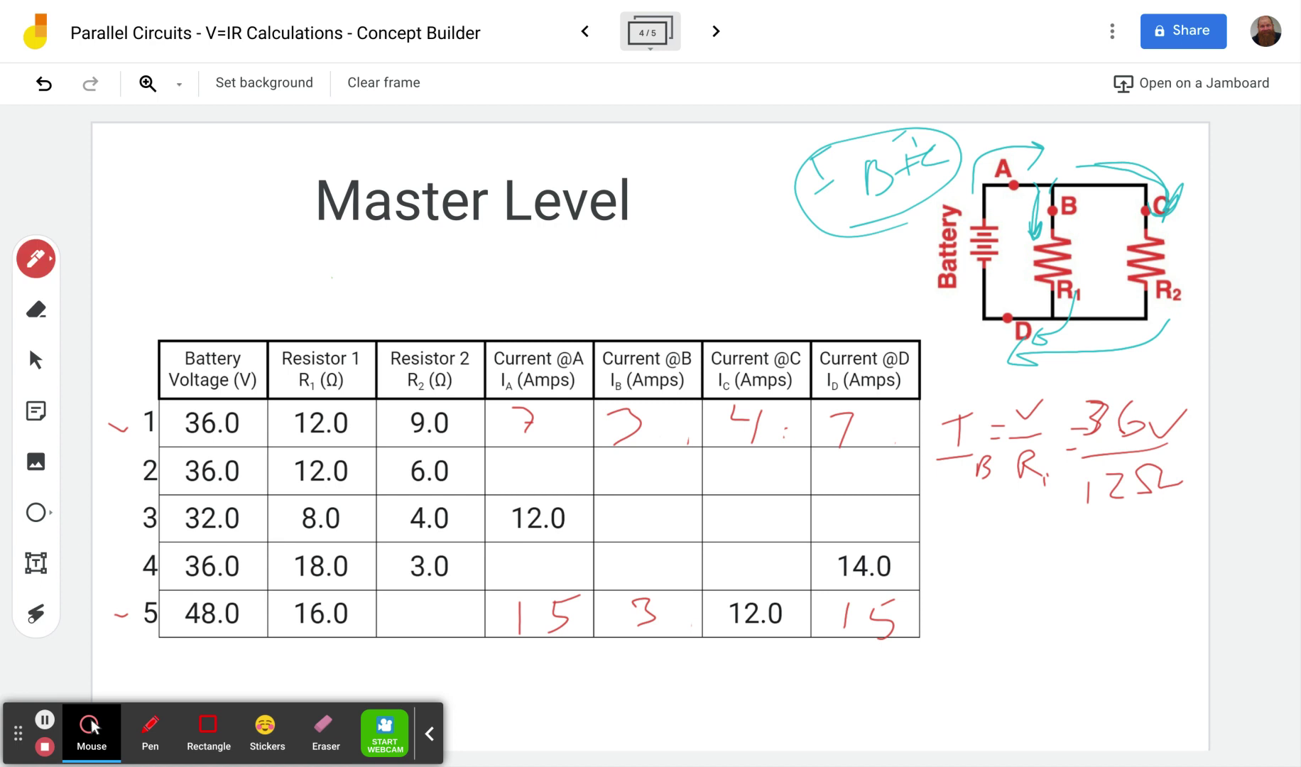
pyautogui.moveTo(939, 631)
pyautogui.mouseDown()
pyautogui.moveTo(961, 612)
pyautogui.moveTo(1008, 658)
pyautogui.mouseUp()
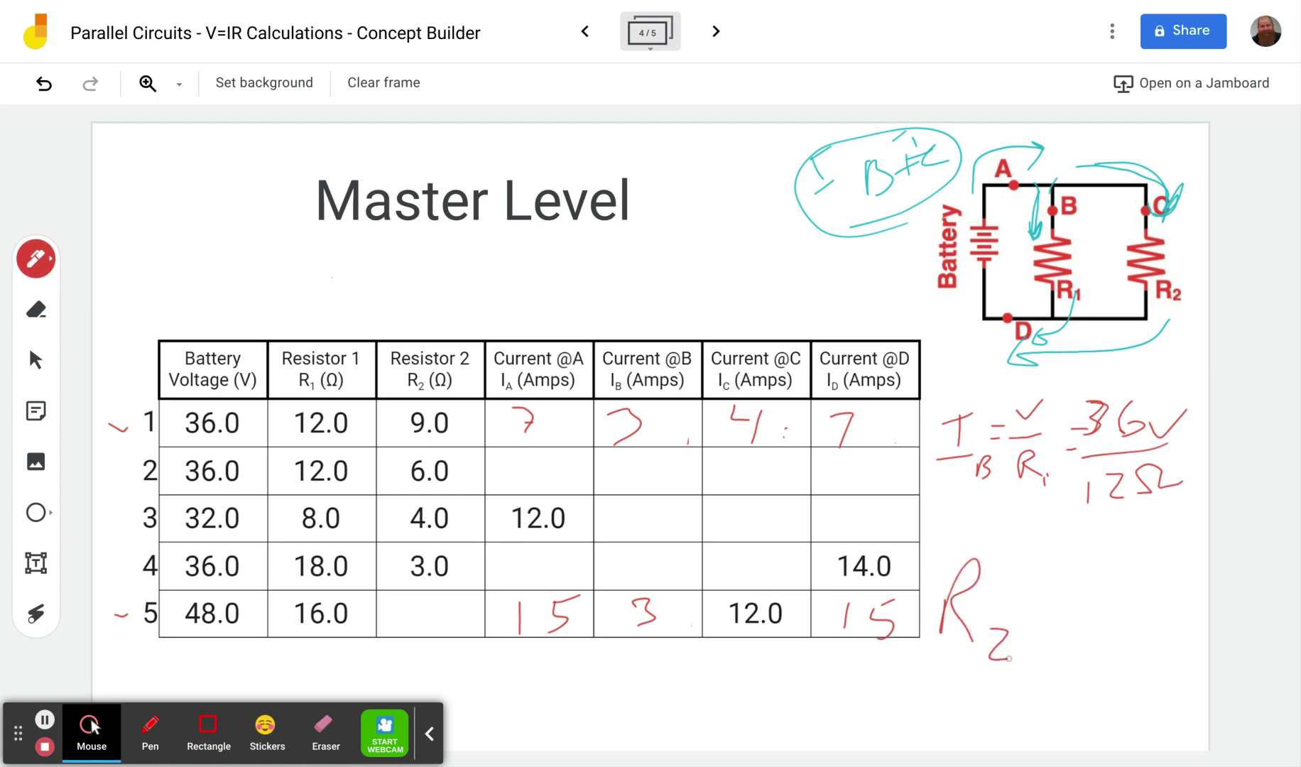
pyautogui.moveTo(1007, 584)
pyautogui.mouseDown()
pyautogui.moveTo(1025, 582)
pyautogui.moveTo(1020, 611)
pyautogui.mouseUp()
pyautogui.moveTo(1048, 559); pyautogui.dragTo(1079, 558)
pyautogui.moveTo(1049, 604)
pyautogui.mouseDown()
pyautogui.moveTo(1099, 594)
pyautogui.moveTo(1076, 659)
pyautogui.moveTo(1099, 623)
pyautogui.mouseUp()
pyautogui.moveTo(1058, 671); pyautogui.dragTo(1103, 665)
pyautogui.moveTo(1123, 644); pyautogui.dragTo(1124, 674)
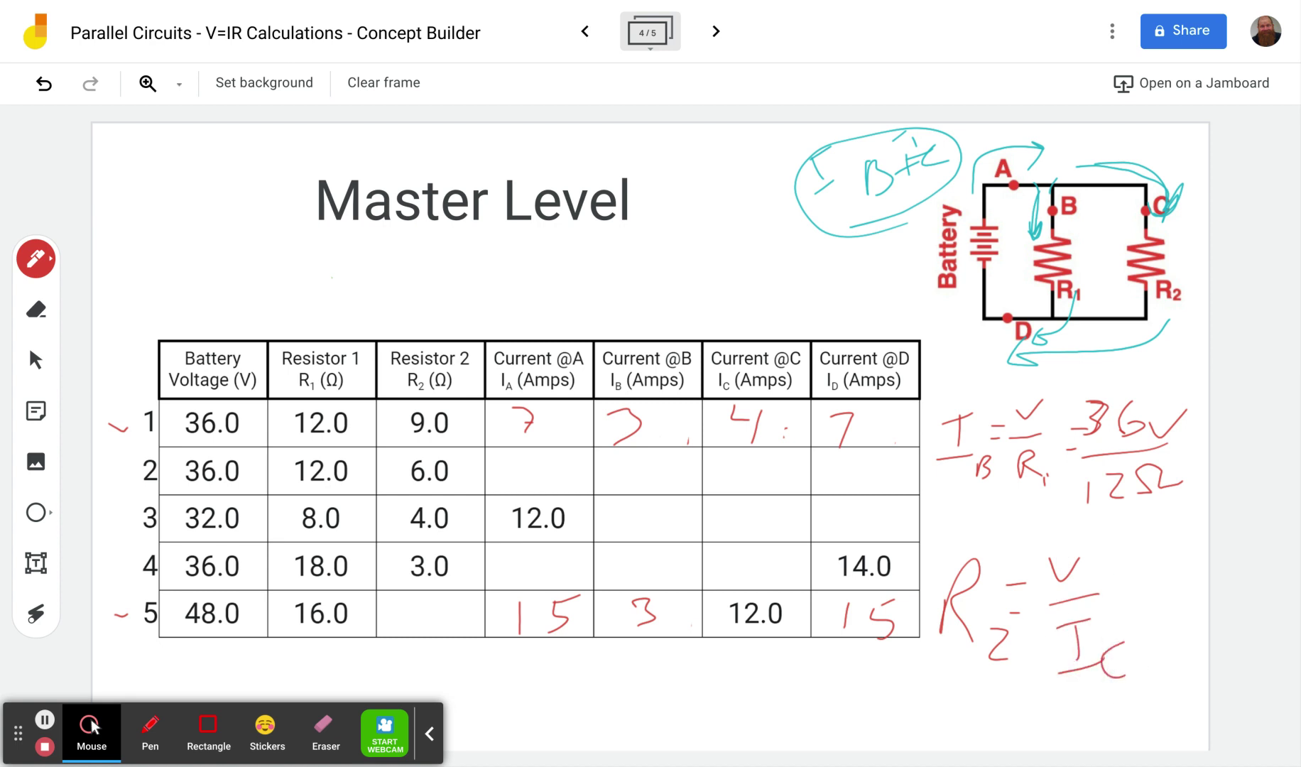
# Highlight row 5's battery voltage and current at C with the laser, and handwrite 4 in its Resistor 2 cell
pyautogui.click(36, 613)
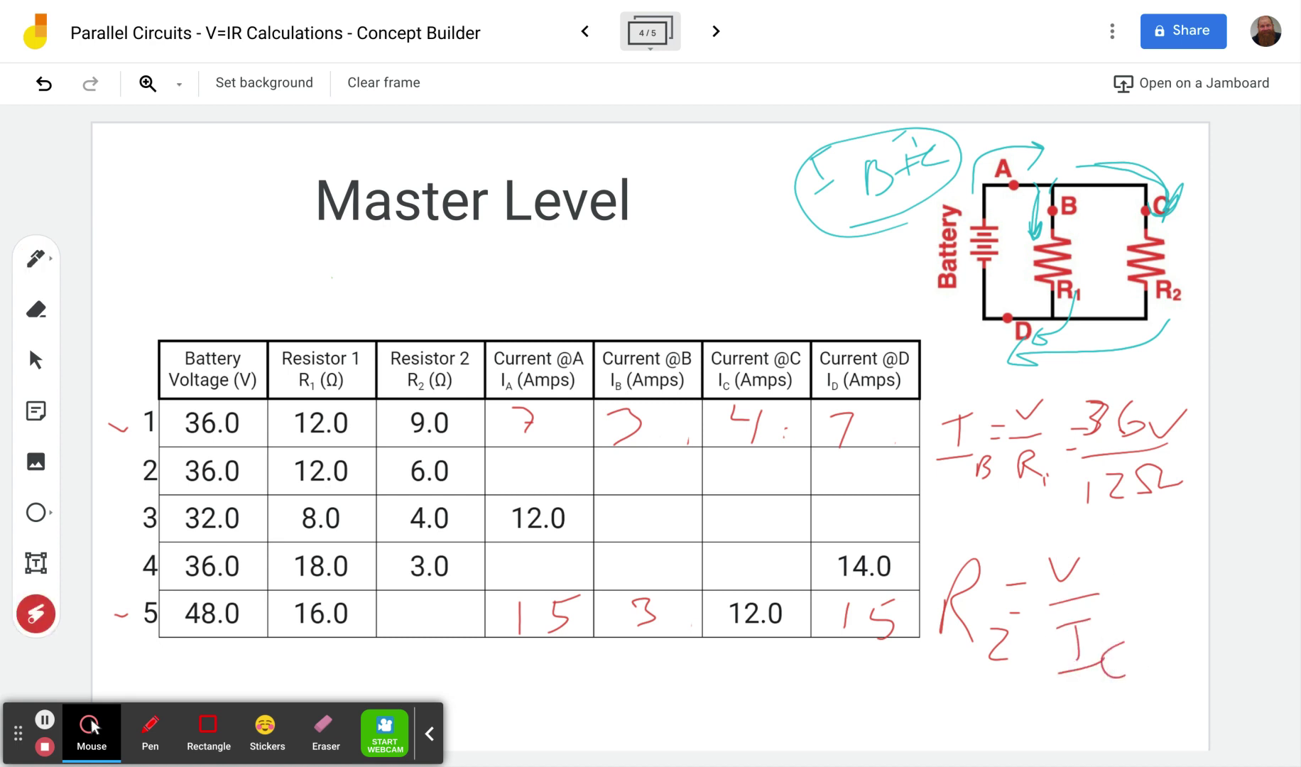
pyautogui.moveTo(270, 610); pyautogui.dragTo(255, 601)
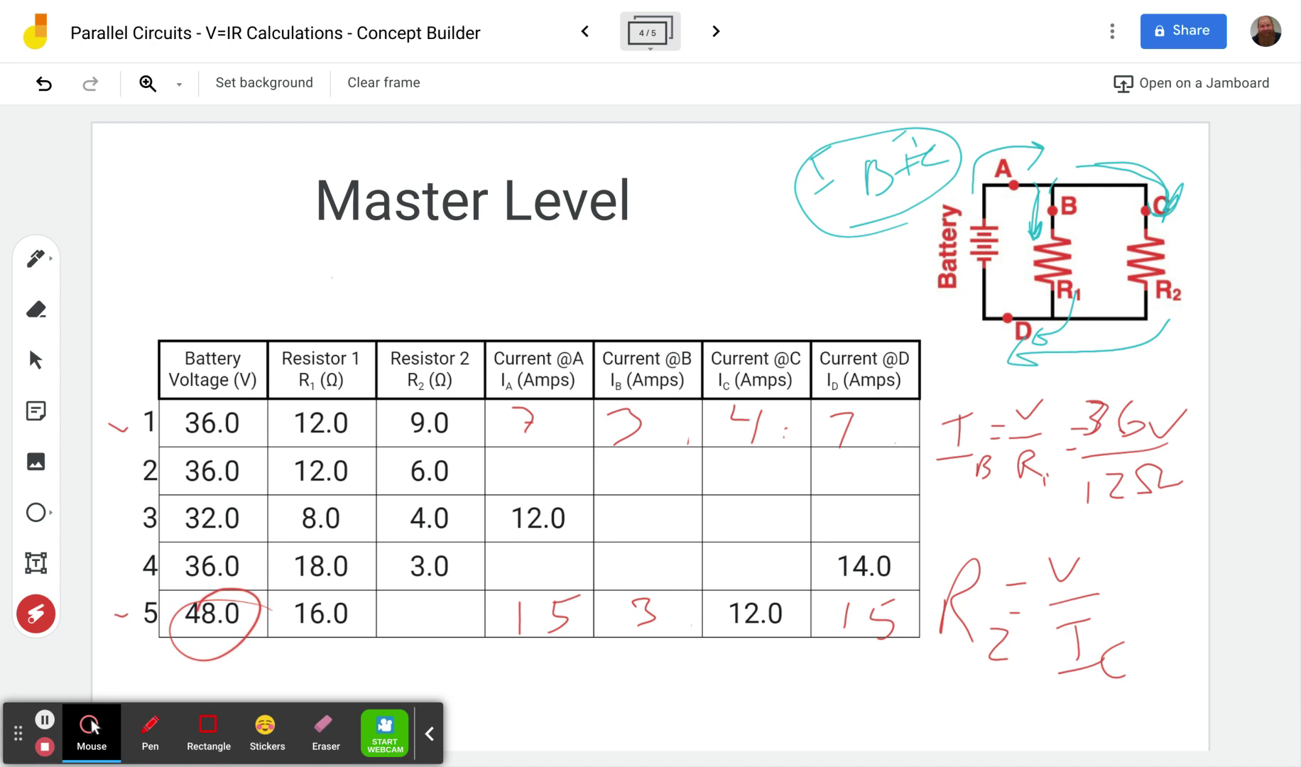
pyautogui.moveTo(742, 604)
pyautogui.mouseDown()
pyautogui.moveTo(772, 644)
pyautogui.moveTo(783, 616)
pyautogui.mouseUp()
pyautogui.click(36, 259)
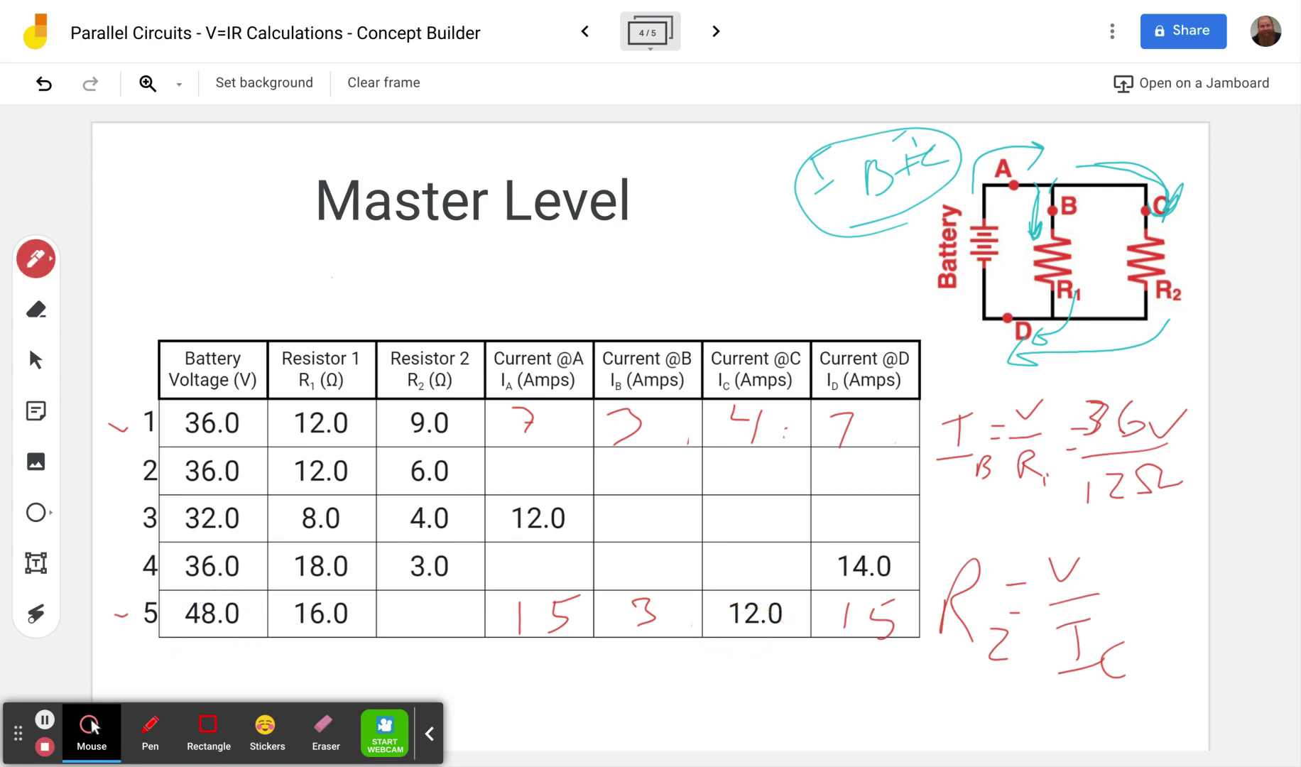
pyautogui.moveTo(417, 603); pyautogui.dragTo(446, 644)
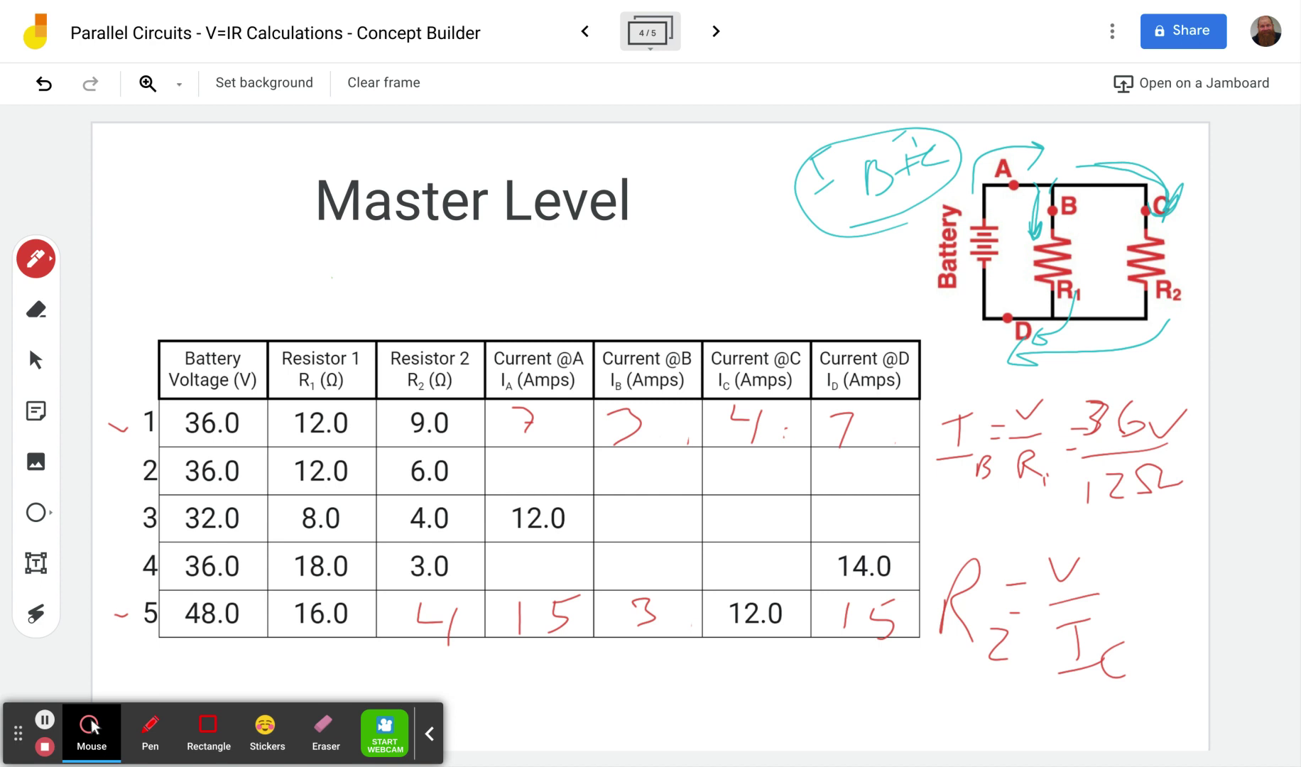
# Go to the Wizard Level frame, and highlight the three-branch circuit and point E with the laser
pyautogui.click(714, 32)
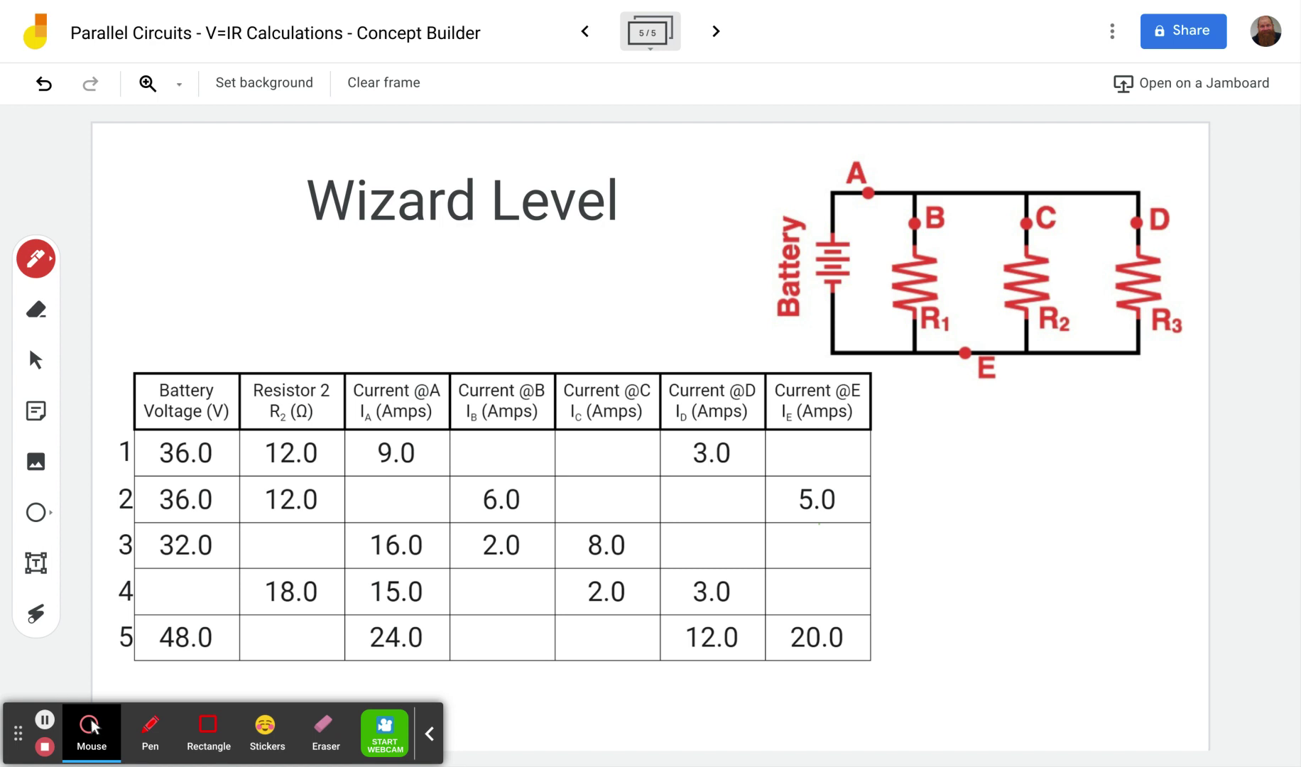
pyautogui.press('l')
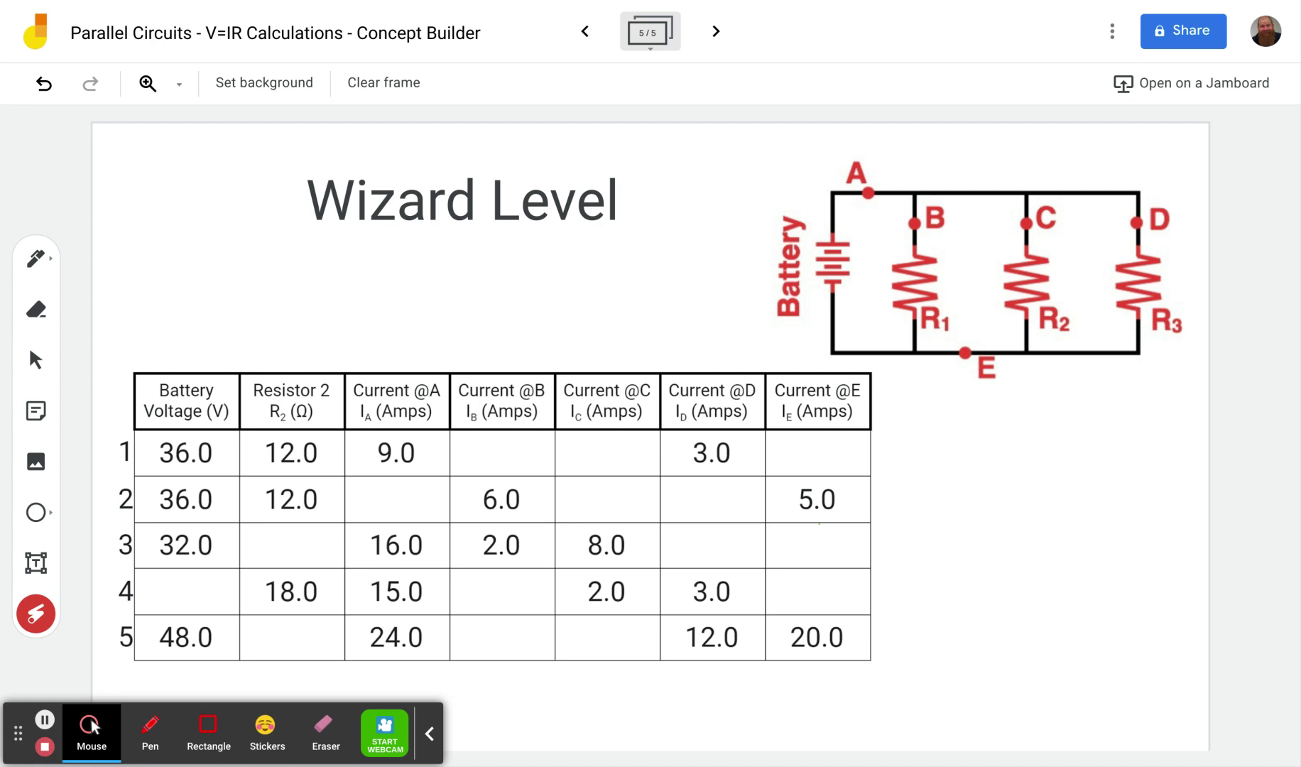
pyautogui.moveTo(789, 351)
pyautogui.mouseDown()
pyautogui.moveTo(996, 380)
pyautogui.moveTo(1057, 165)
pyautogui.moveTo(969, 393)
pyautogui.moveTo(935, 282)
pyautogui.moveTo(975, 261)
pyautogui.moveTo(1040, 328)
pyautogui.moveTo(1154, 259)
pyautogui.mouseUp()
pyautogui.moveTo(817, 210)
pyautogui.mouseDown()
pyautogui.moveTo(873, 192)
pyautogui.moveTo(896, 261)
pyautogui.moveTo(977, 180)
pyautogui.moveTo(971, 206)
pyautogui.moveTo(1013, 247)
pyautogui.moveTo(1117, 179)
pyautogui.moveTo(1094, 228)
pyautogui.mouseUp()
pyautogui.moveTo(944, 342)
pyautogui.mouseDown()
pyautogui.moveTo(958, 339)
pyautogui.moveTo(943, 397)
pyautogui.moveTo(929, 402)
pyautogui.mouseUp()
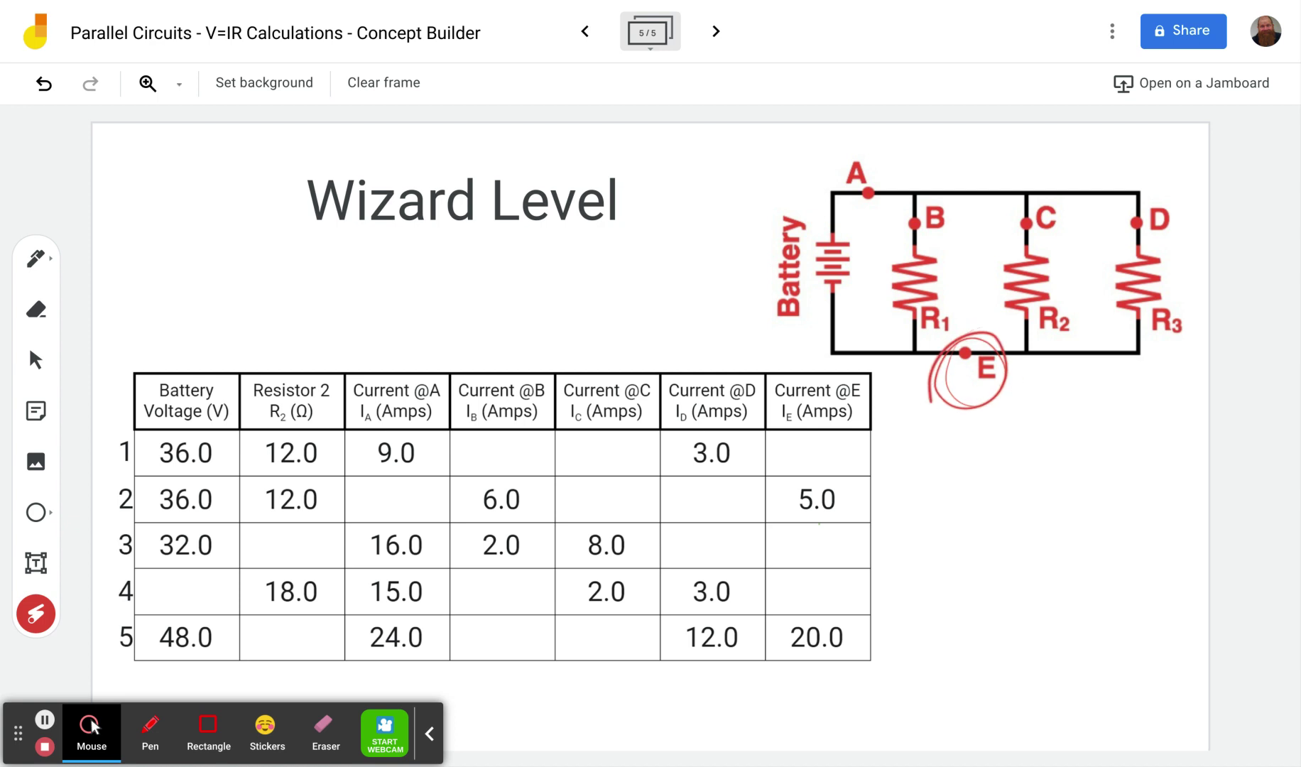
# Highlight the R2 and R3 branches, points A and E, and the C and D branch points with the laser
pyautogui.moveTo(1020, 245)
pyautogui.mouseDown()
pyautogui.moveTo(993, 351)
pyautogui.moveTo(991, 324)
pyautogui.mouseUp()
pyautogui.moveTo(1143, 273); pyautogui.dragTo(1016, 378)
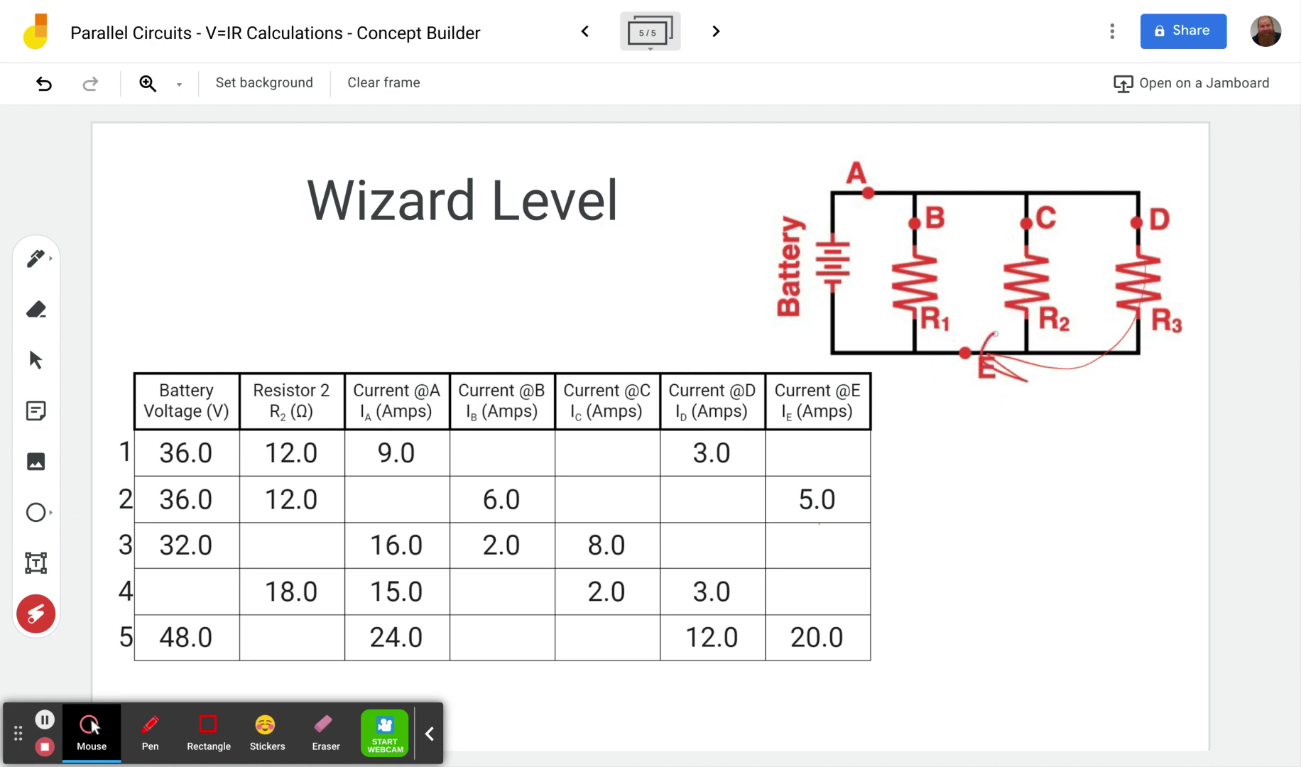
pyautogui.moveTo(880, 157)
pyautogui.mouseDown()
pyautogui.moveTo(862, 204)
pyautogui.moveTo(924, 215)
pyautogui.moveTo(911, 262)
pyautogui.mouseUp()
pyautogui.moveTo(877, 190)
pyautogui.mouseDown()
pyautogui.moveTo(918, 192)
pyautogui.moveTo(996, 290)
pyautogui.moveTo(1136, 234)
pyautogui.mouseUp()
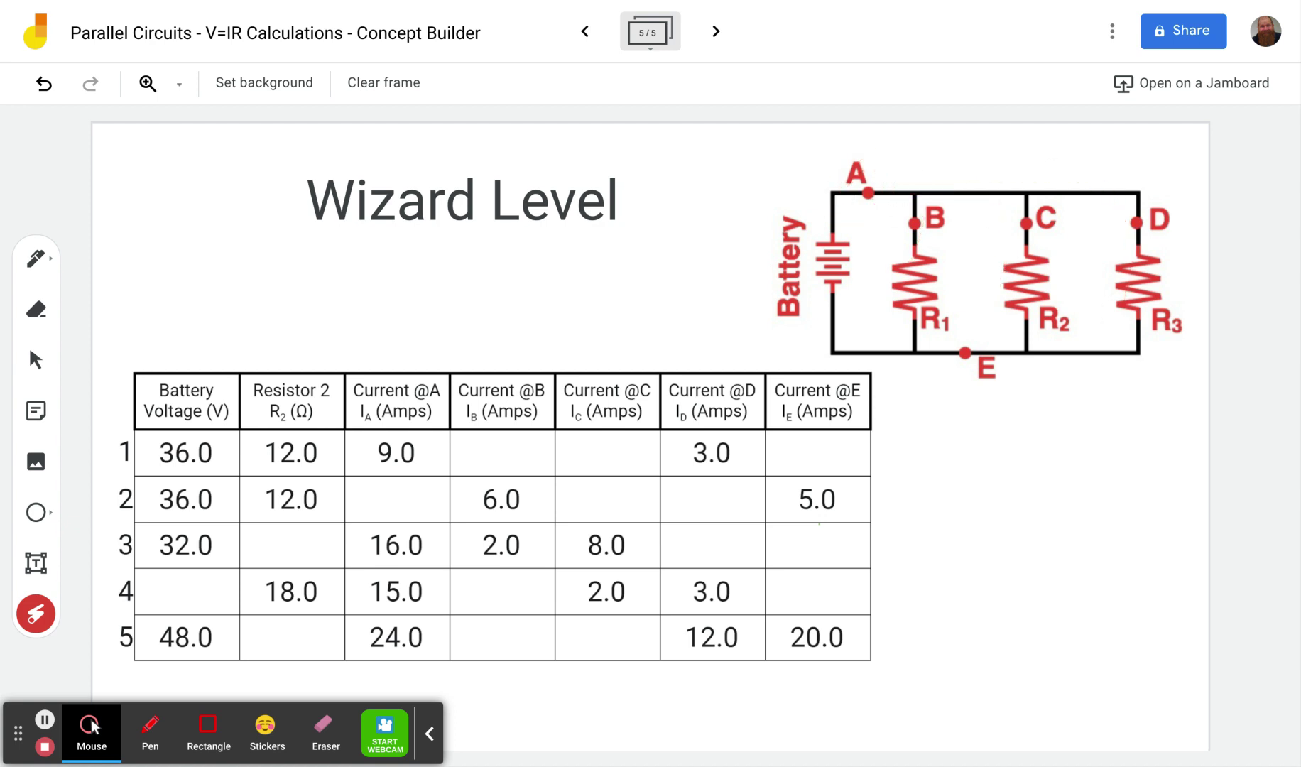
pyautogui.moveTo(959, 348)
pyautogui.mouseDown()
pyautogui.moveTo(990, 368)
pyautogui.moveTo(979, 351)
pyautogui.mouseUp()
pyautogui.moveTo(1129, 178); pyautogui.dragTo(1164, 221)
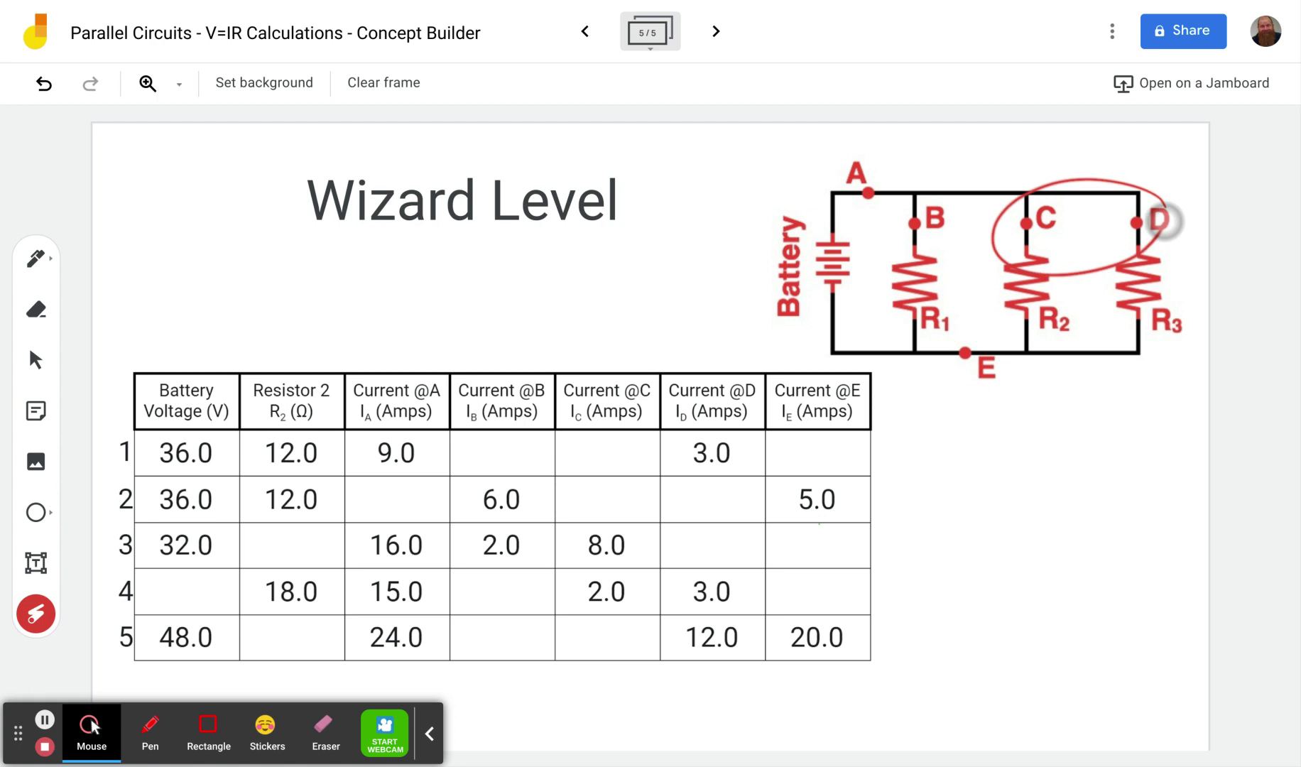
# Handwrite C + D in red above the table's Current @E column
pyautogui.click(36, 258)
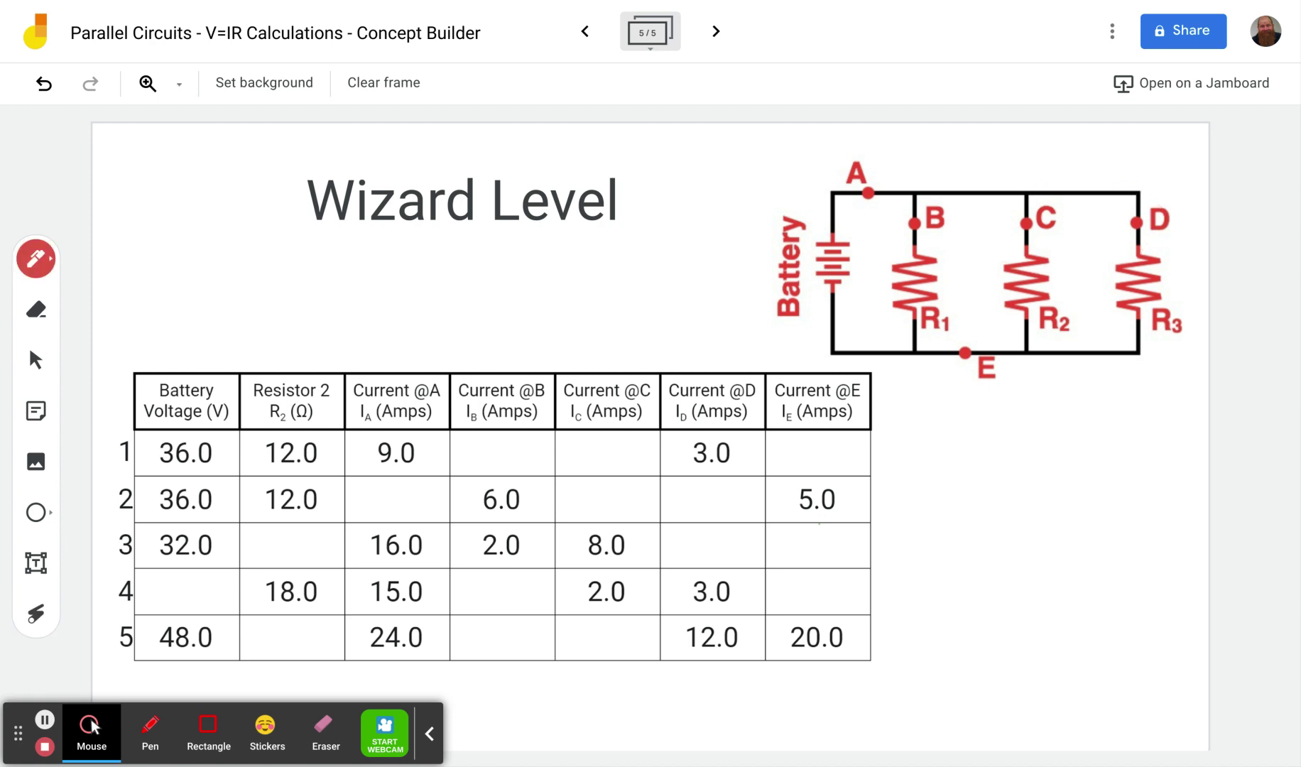
pyautogui.moveTo(806, 340)
pyautogui.mouseDown()
pyautogui.moveTo(784, 360)
pyautogui.moveTo(802, 367)
pyautogui.mouseUp()
pyautogui.moveTo(834, 344); pyautogui.dragTo(827, 365)
pyautogui.moveTo(811, 355); pyautogui.dragTo(834, 353)
pyautogui.moveTo(852, 344)
pyautogui.mouseDown()
pyautogui.moveTo(851, 359)
pyautogui.moveTo(838, 353)
pyautogui.mouseUp()
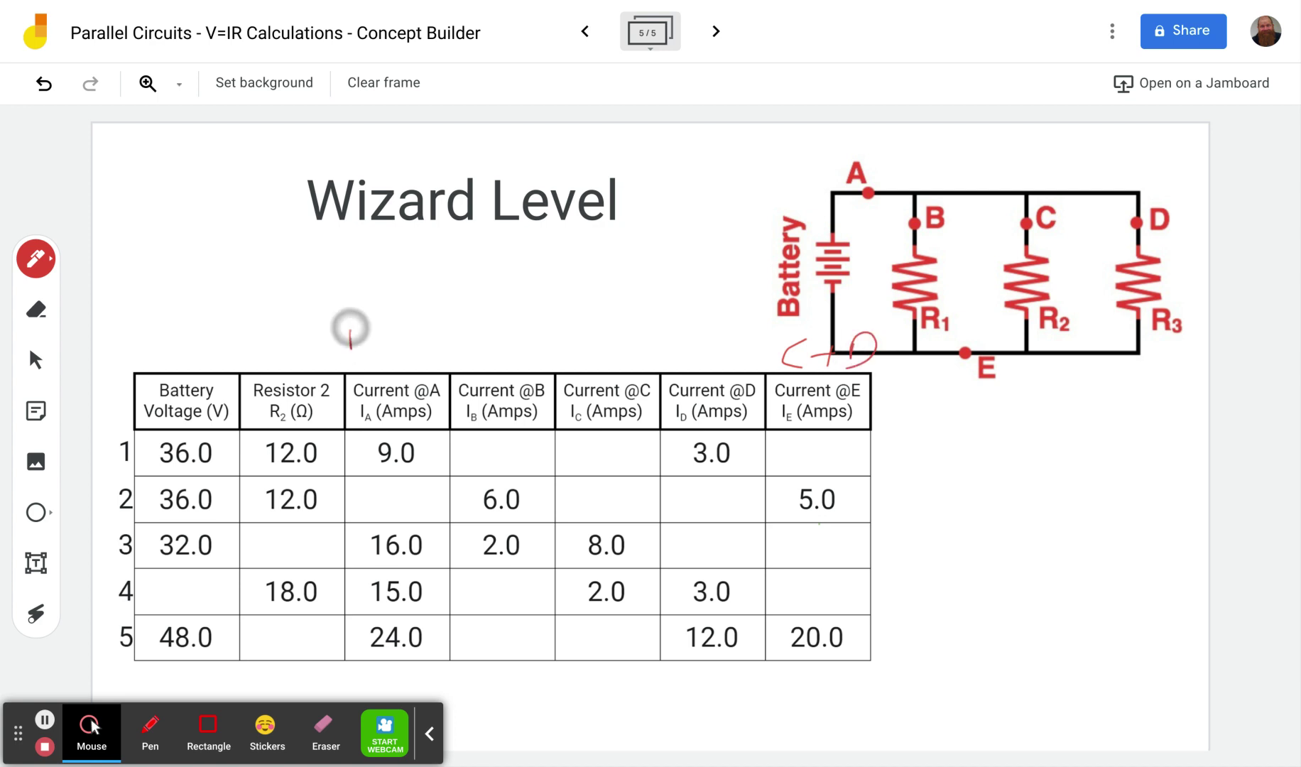
# Handwrite B + C + D in red above the table's Current @A column
pyautogui.moveTo(355, 302)
pyautogui.mouseDown()
pyautogui.moveTo(351, 349)
pyautogui.moveTo(388, 330)
pyautogui.mouseUp()
pyautogui.moveTo(382, 323); pyautogui.dragTo(380, 341)
pyautogui.moveTo(423, 310)
pyautogui.mouseDown()
pyautogui.moveTo(408, 328)
pyautogui.moveTo(455, 326)
pyautogui.mouseUp()
pyautogui.moveTo(456, 298); pyautogui.dragTo(458, 323)
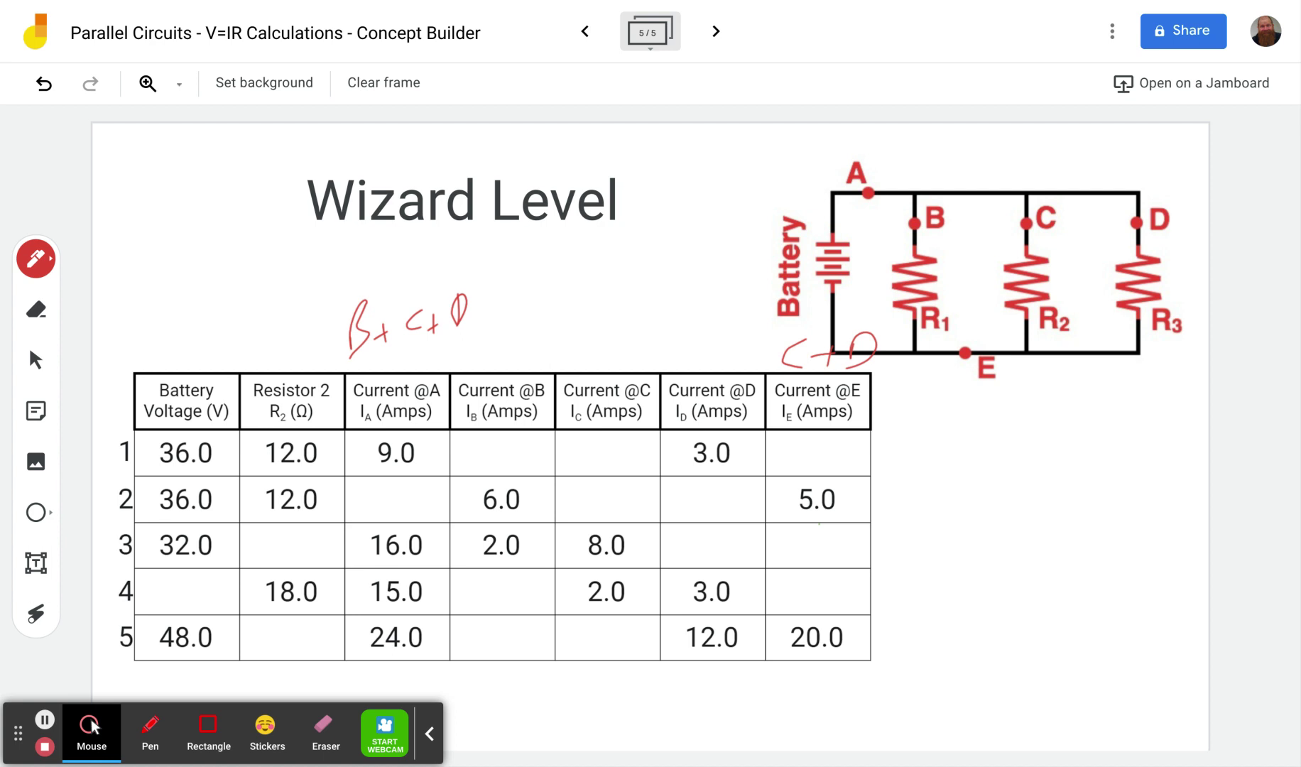
# Highlight the Resistor 2 heading, the circuit's three resistors and point C with the laser
pyautogui.click(36, 614)
pyautogui.moveTo(328, 370)
pyautogui.mouseDown()
pyautogui.moveTo(267, 371)
pyautogui.moveTo(340, 389)
pyautogui.mouseUp()
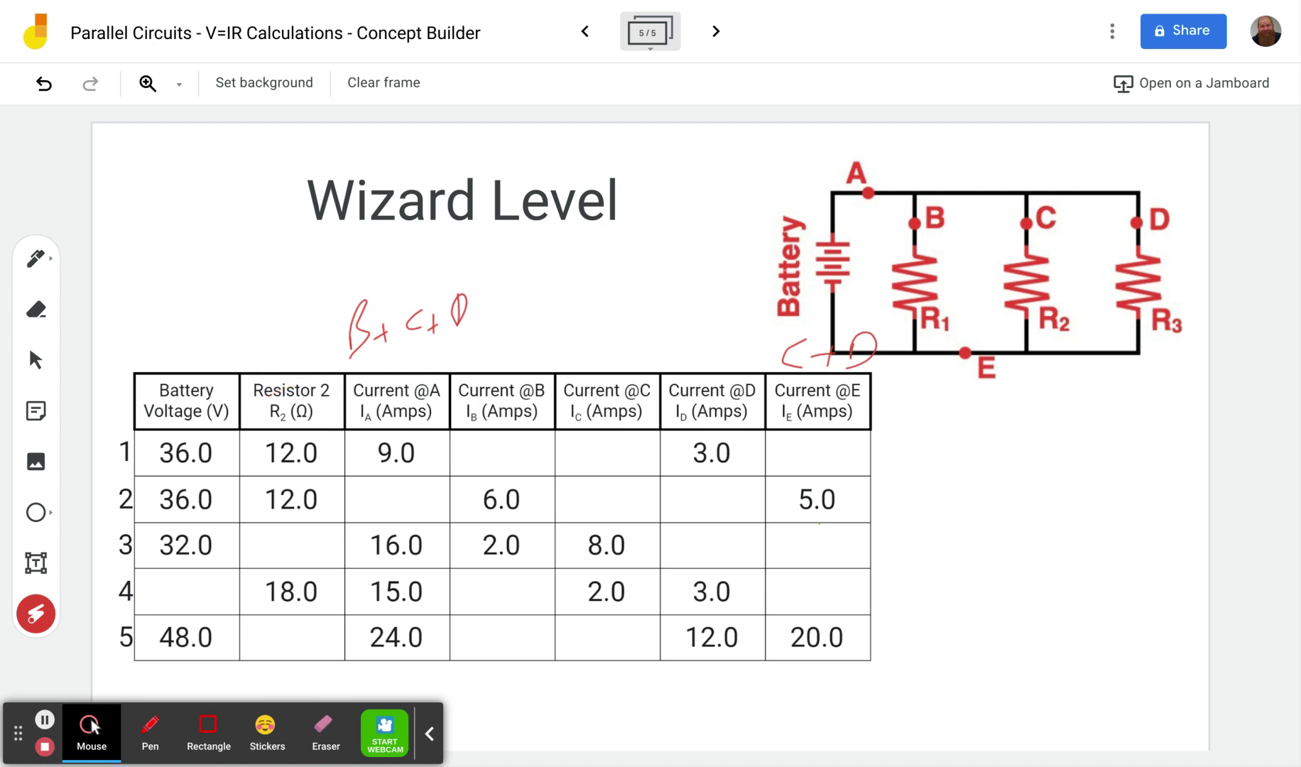
pyautogui.moveTo(939, 276)
pyautogui.mouseDown()
pyautogui.moveTo(900, 323)
pyautogui.moveTo(917, 274)
pyautogui.mouseUp()
pyautogui.moveTo(1148, 281); pyautogui.dragTo(1136, 286)
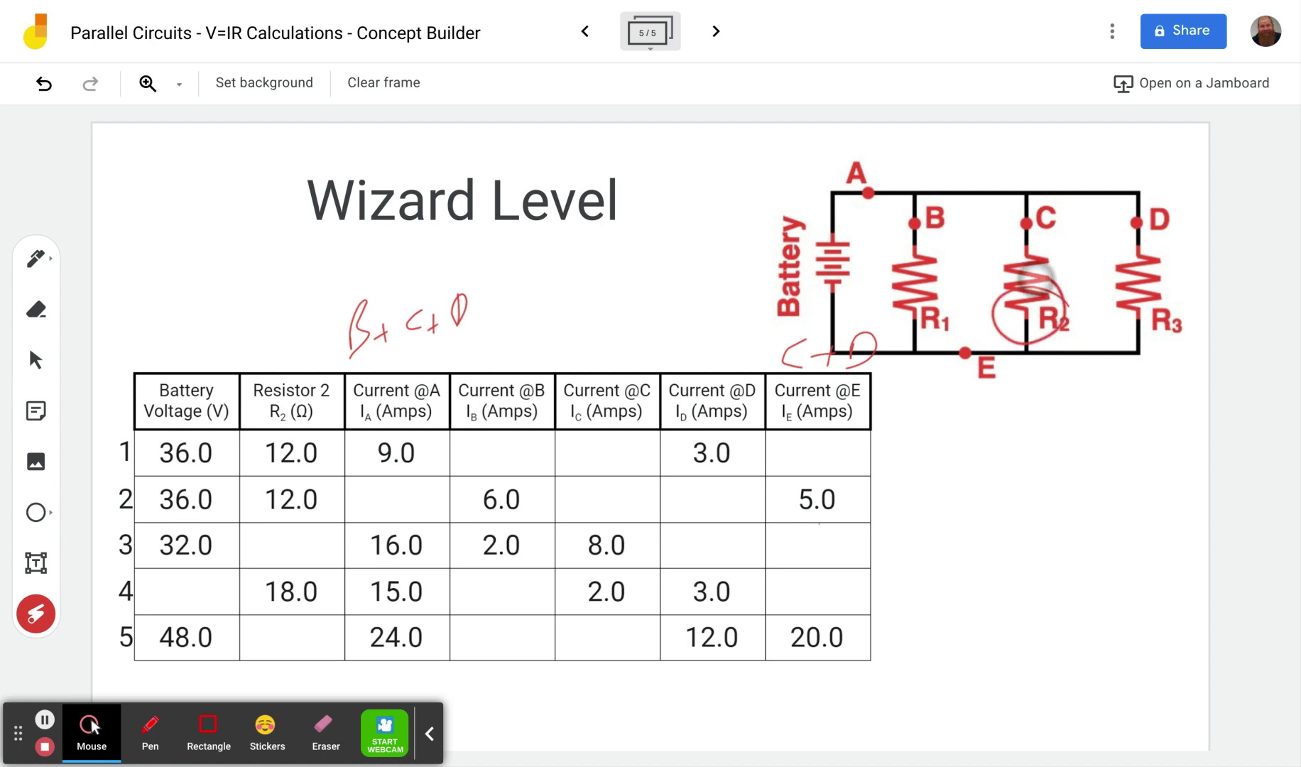
pyautogui.moveTo(1061, 210)
pyautogui.mouseDown()
pyautogui.moveTo(1017, 248)
pyautogui.moveTo(1070, 228)
pyautogui.mouseUp()
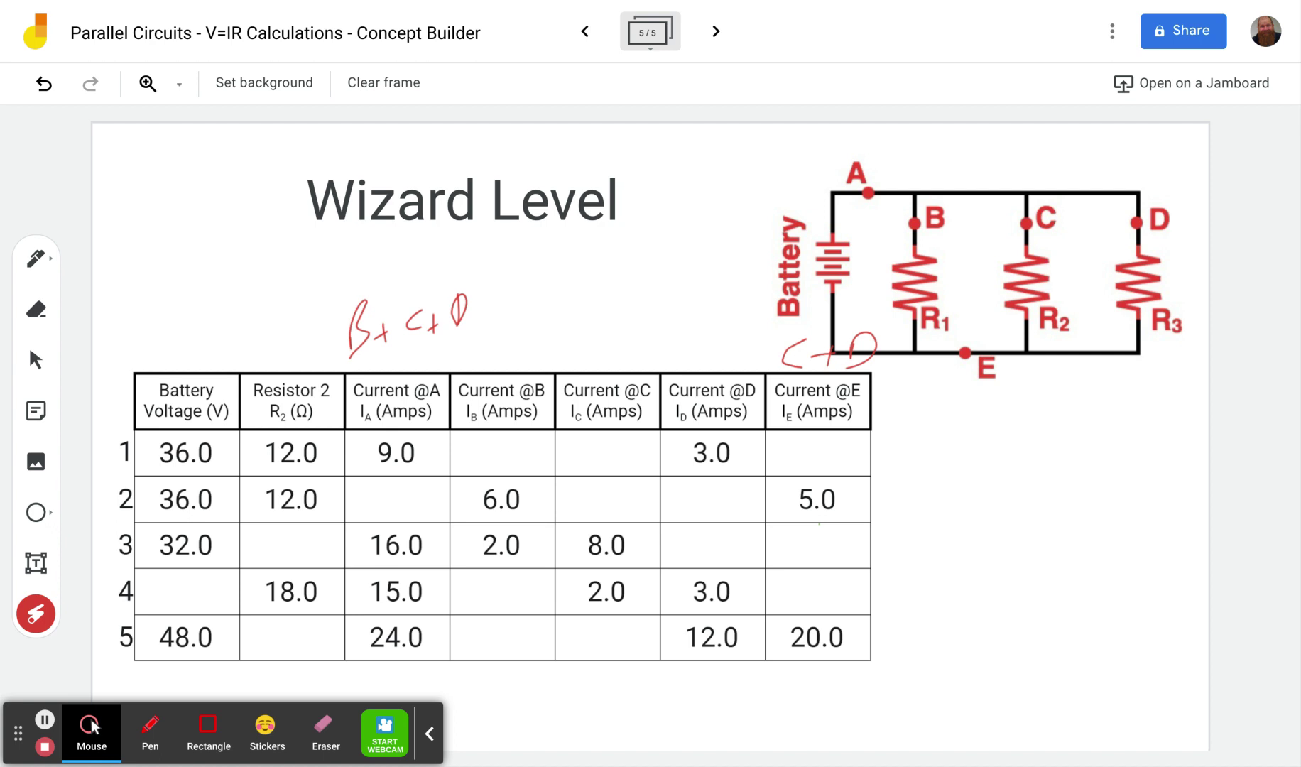
# Handwrite the formula I = V/R in red beside row 1, with subscript C on I and subscript 2 on R
pyautogui.click(35, 259)
pyautogui.moveTo(914, 438)
pyautogui.mouseDown()
pyautogui.moveTo(930, 437)
pyautogui.moveTo(926, 480)
pyautogui.moveTo(984, 490)
pyautogui.moveTo(1014, 442)
pyautogui.moveTo(1013, 464)
pyautogui.mouseUp()
pyautogui.moveTo(1044, 419); pyautogui.dragTo(1071, 403)
pyautogui.moveTo(1046, 452)
pyautogui.mouseDown()
pyautogui.moveTo(1082, 450)
pyautogui.moveTo(1054, 504)
pyautogui.moveTo(1075, 501)
pyautogui.moveTo(1097, 521)
pyautogui.mouseUp()
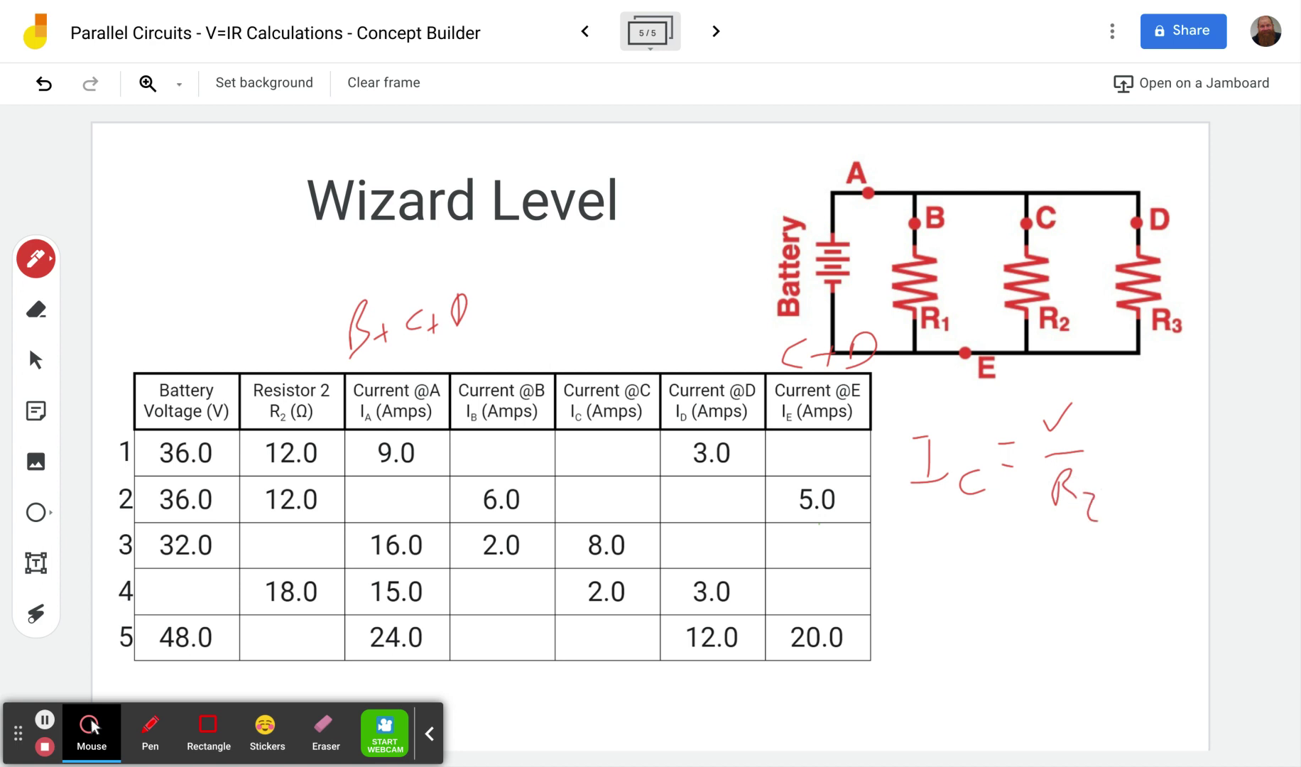
# Highlight row 1's battery voltage and resistor 2 with the laser, and handwrite 3 in its Current @C cell
pyautogui.click(35, 614)
pyautogui.moveTo(226, 431); pyautogui.dragTo(240, 458)
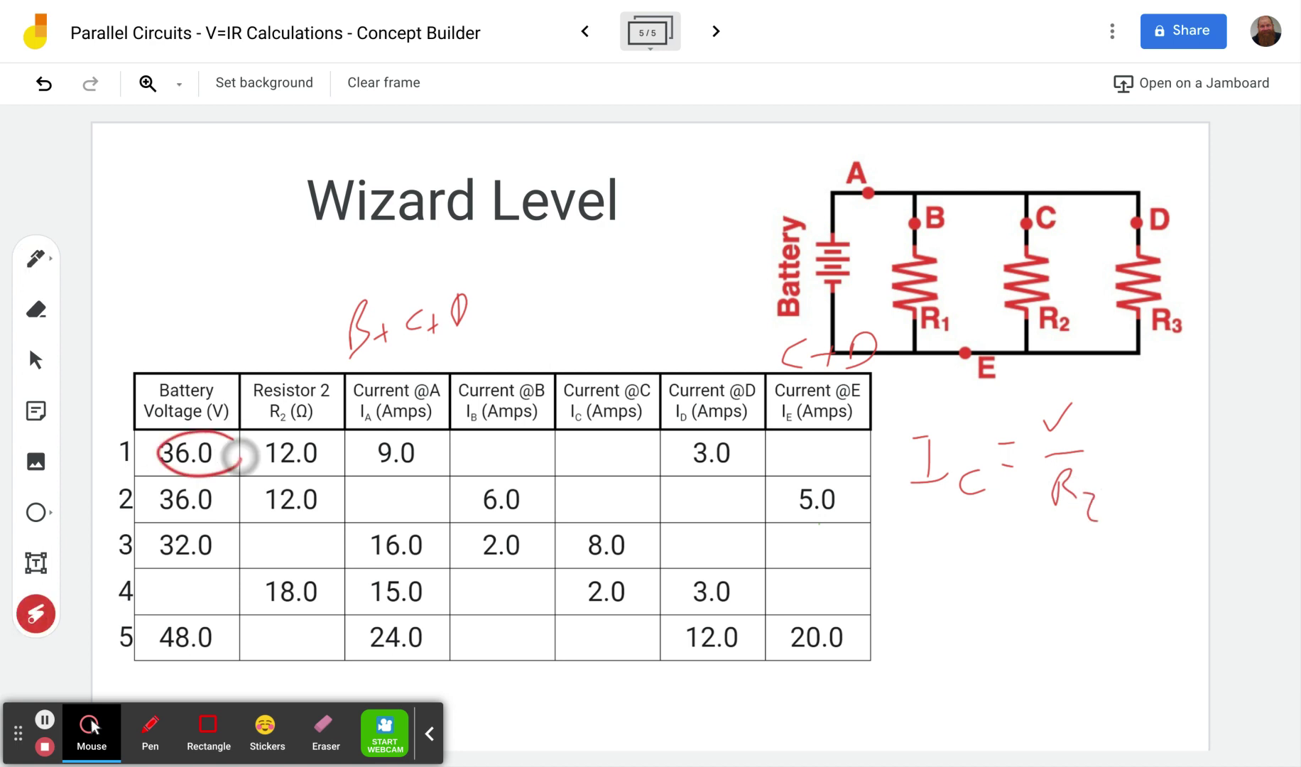
pyautogui.moveTo(323, 426)
pyautogui.mouseDown()
pyautogui.moveTo(337, 452)
pyautogui.moveTo(286, 427)
pyautogui.mouseUp()
pyautogui.click(36, 259)
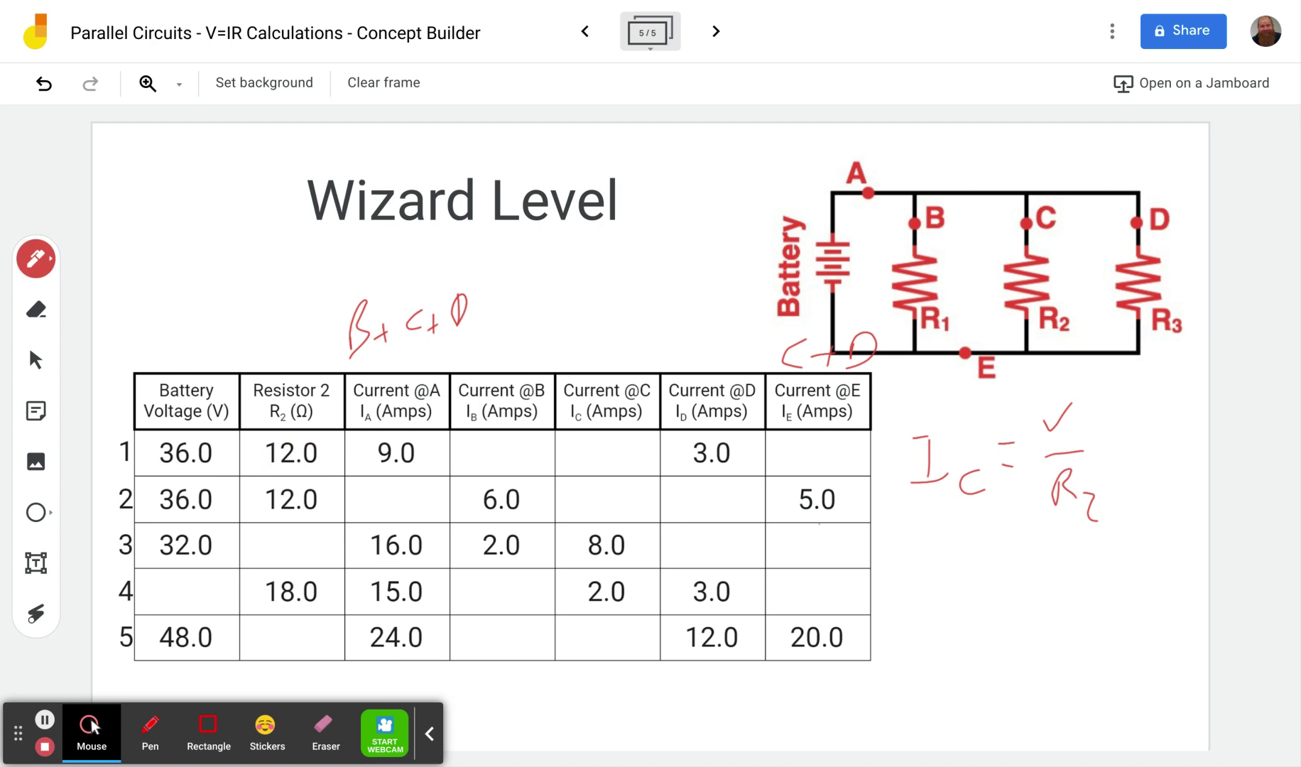
pyautogui.moveTo(590, 438)
pyautogui.mouseDown()
pyautogui.moveTo(618, 450)
pyautogui.moveTo(597, 468)
pyautogui.mouseUp()
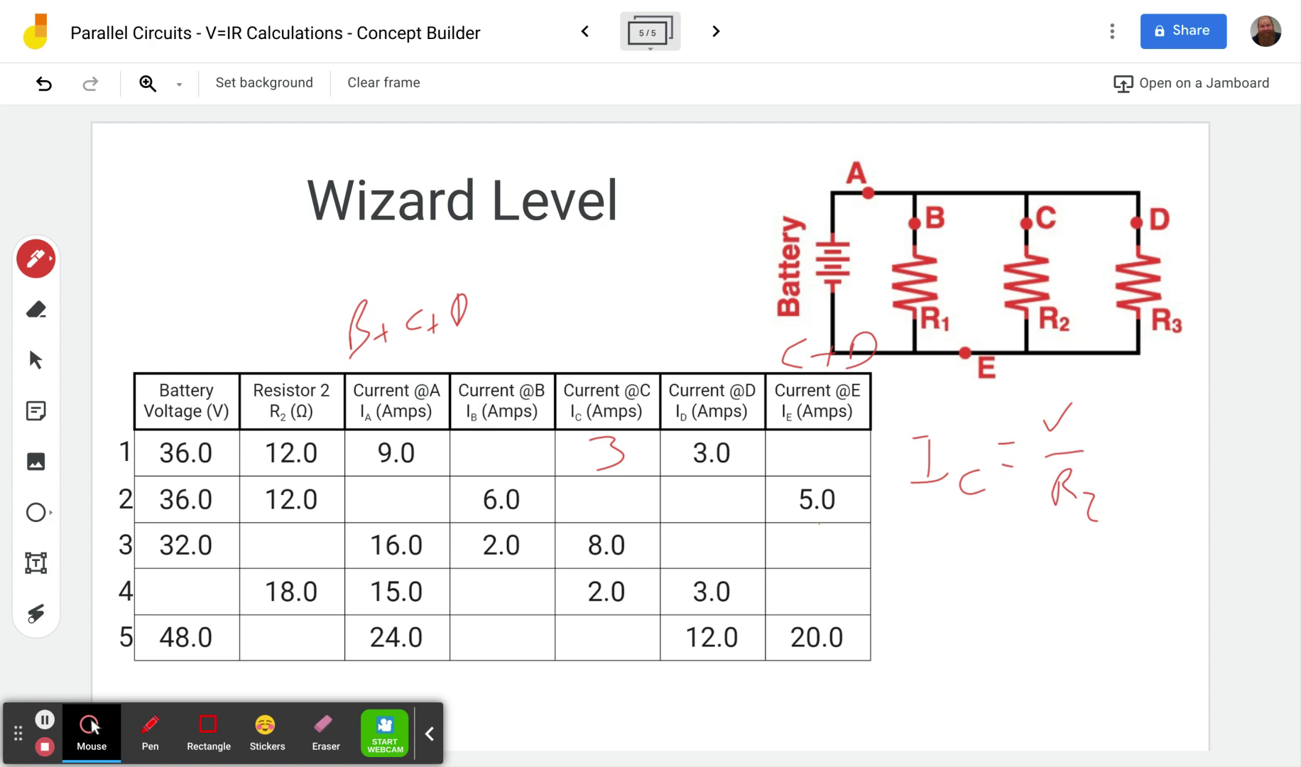
# Highlight the C + D note and row 1's currents at C and D with the laser, and handwrite 6 in its Current @E cell
pyautogui.click(36, 613)
pyautogui.moveTo(794, 348); pyautogui.dragTo(877, 355)
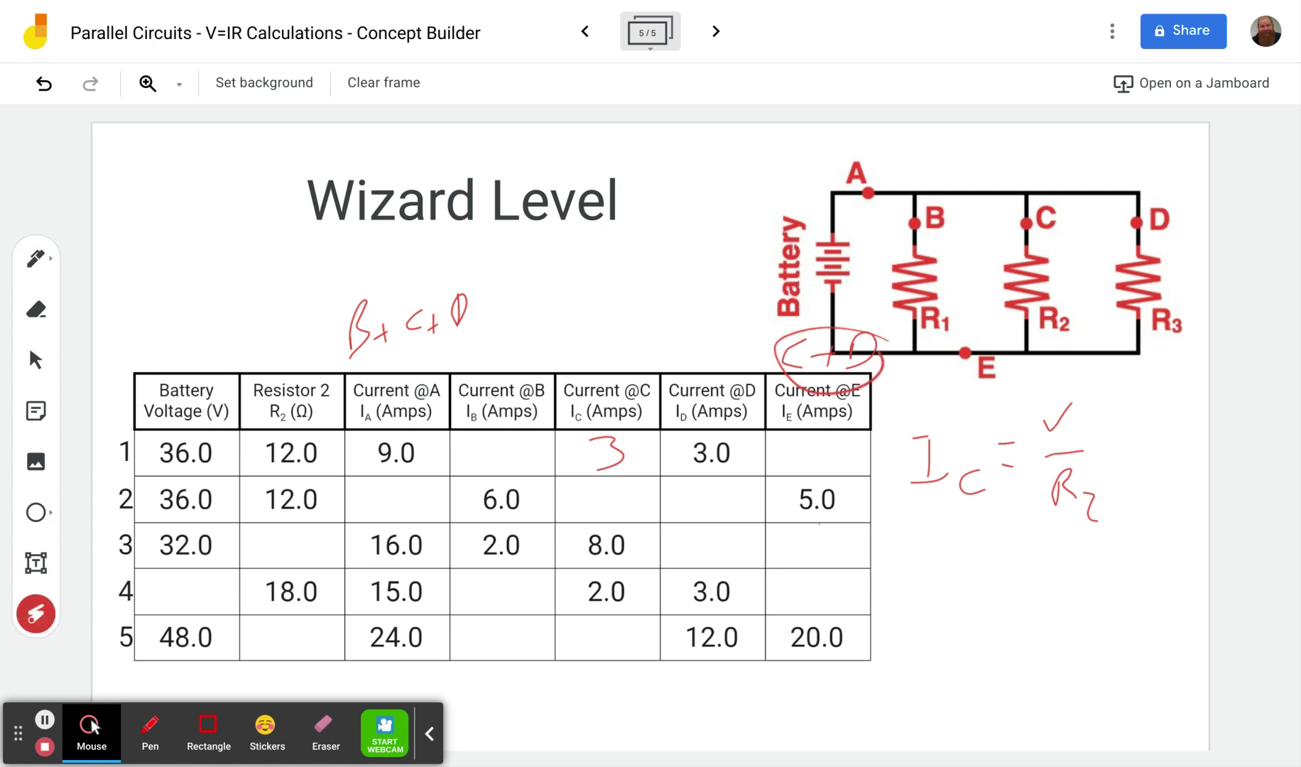
pyautogui.moveTo(1027, 245)
pyautogui.mouseDown()
pyautogui.moveTo(980, 342)
pyautogui.moveTo(935, 371)
pyautogui.moveTo(958, 405)
pyautogui.mouseUp()
pyautogui.moveTo(632, 424)
pyautogui.mouseDown()
pyautogui.moveTo(593, 454)
pyautogui.moveTo(634, 455)
pyautogui.mouseUp()
pyautogui.moveTo(717, 439); pyautogui.dragTo(729, 462)
pyautogui.click(30, 267)
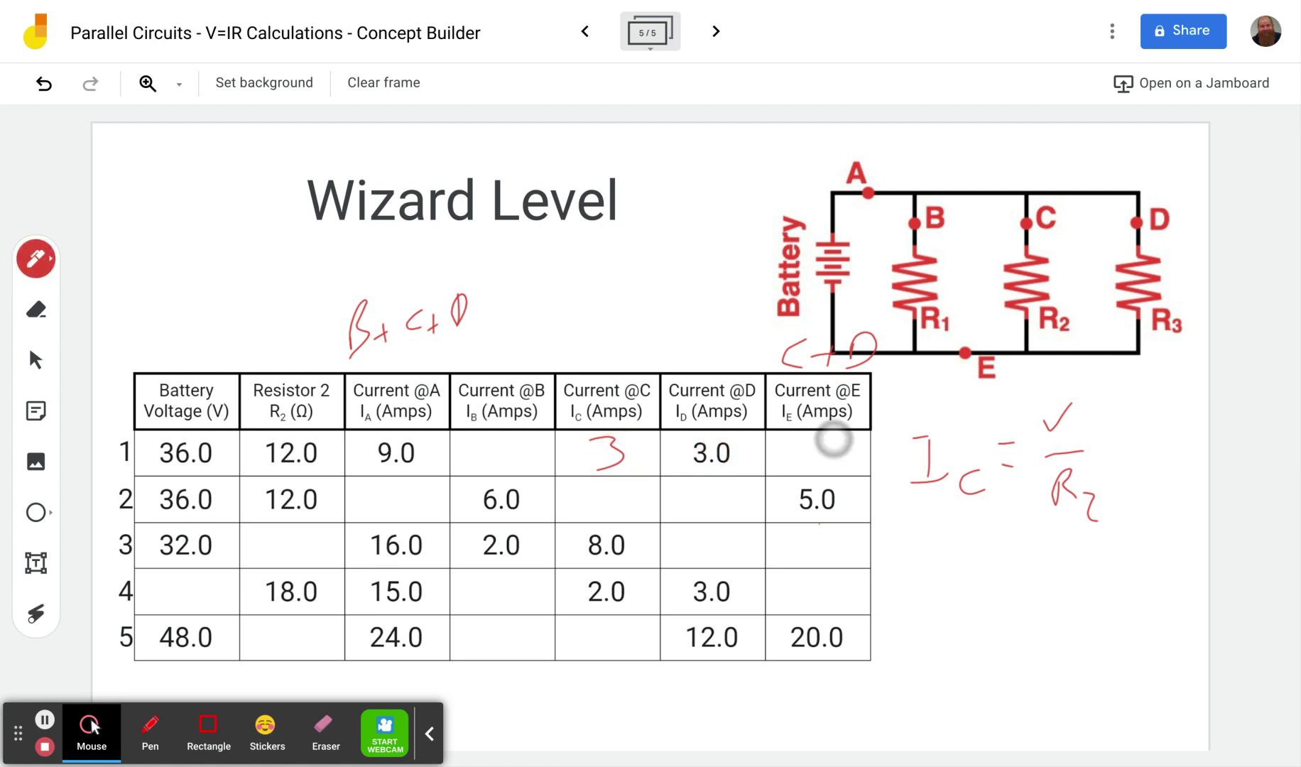
pyautogui.moveTo(834, 439)
pyautogui.mouseDown()
pyautogui.moveTo(834, 466)
pyautogui.moveTo(810, 460)
pyautogui.mouseUp()
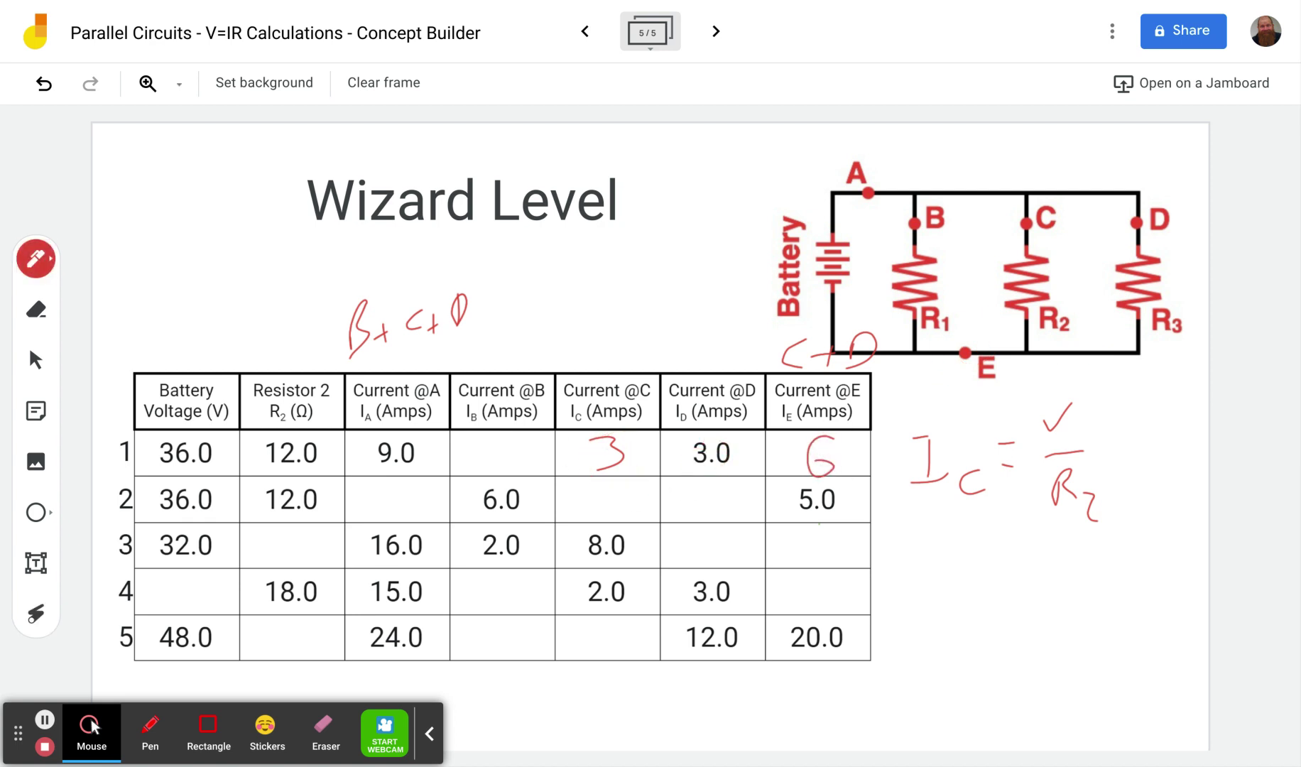
# Highlight point A and the B + C + D note with the laser, and handwrite B + E above that note
pyautogui.hotkey('alt', 'l')
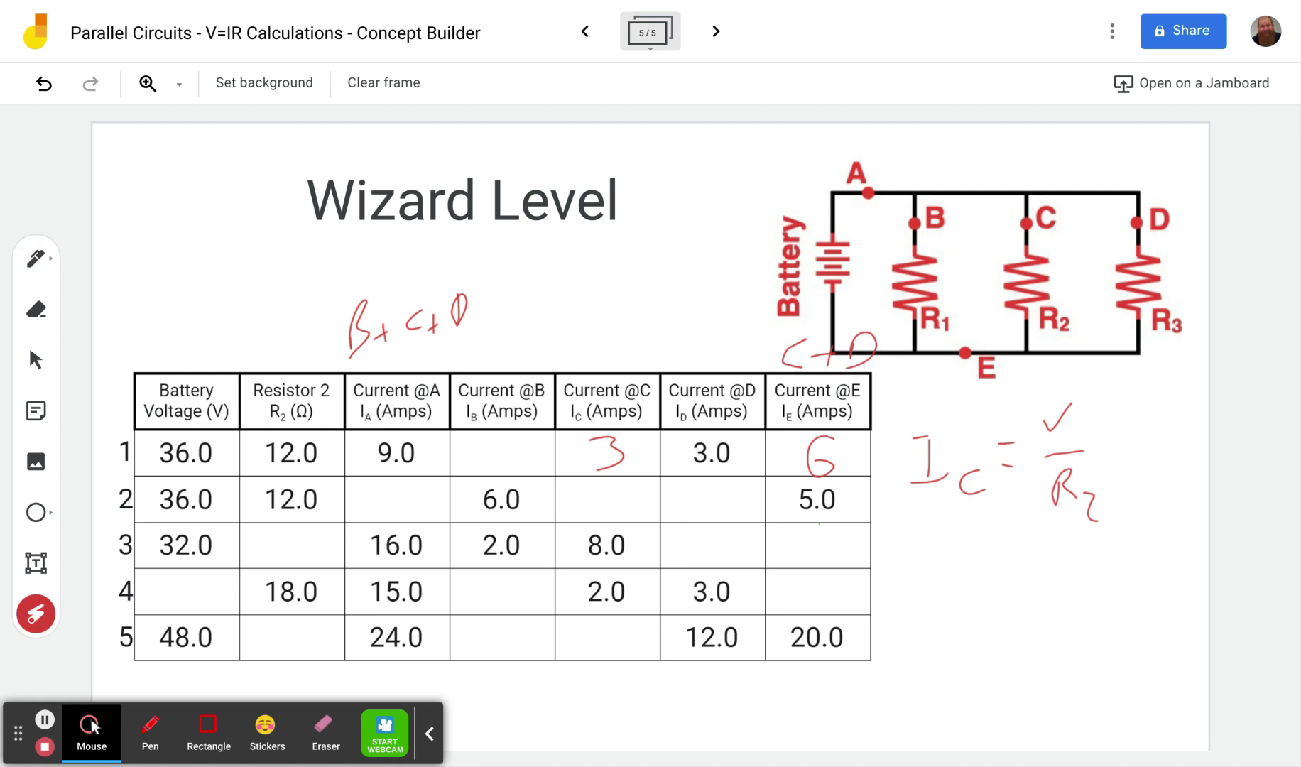
pyautogui.moveTo(824, 213); pyautogui.dragTo(887, 167)
pyautogui.moveTo(494, 311)
pyautogui.mouseDown()
pyautogui.moveTo(341, 294)
pyautogui.moveTo(392, 282)
pyautogui.mouseUp()
pyautogui.press('p')
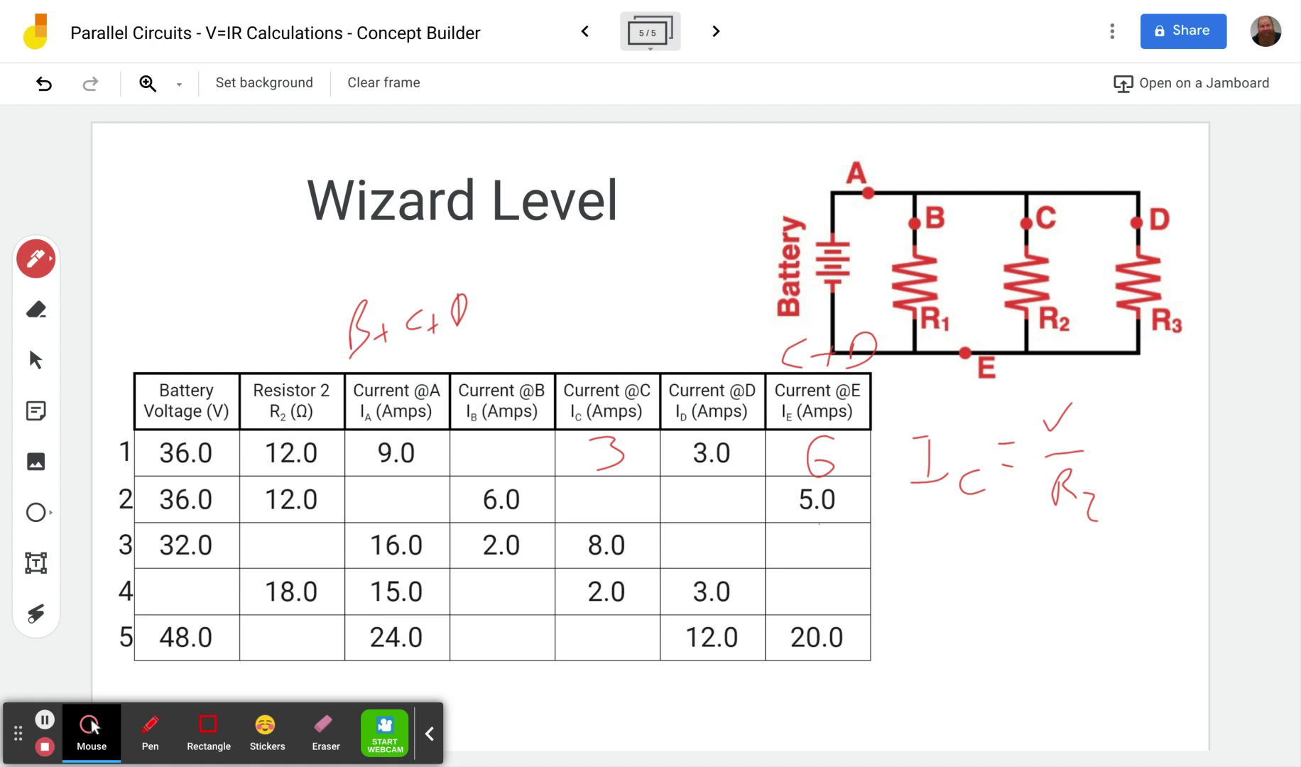
pyautogui.moveTo(363, 283)
pyautogui.mouseDown()
pyautogui.moveTo(363, 241)
pyautogui.moveTo(369, 280)
pyautogui.moveTo(436, 231)
pyautogui.moveTo(436, 271)
pyautogui.moveTo(465, 261)
pyautogui.moveTo(394, 323)
pyautogui.mouseUp()
# Highlight the B + E note and row 1's current cells with the laser, and handwrite 3 in its Current @B cell
pyautogui.click(34, 615)
pyautogui.moveTo(409, 234); pyautogui.dragTo(426, 229)
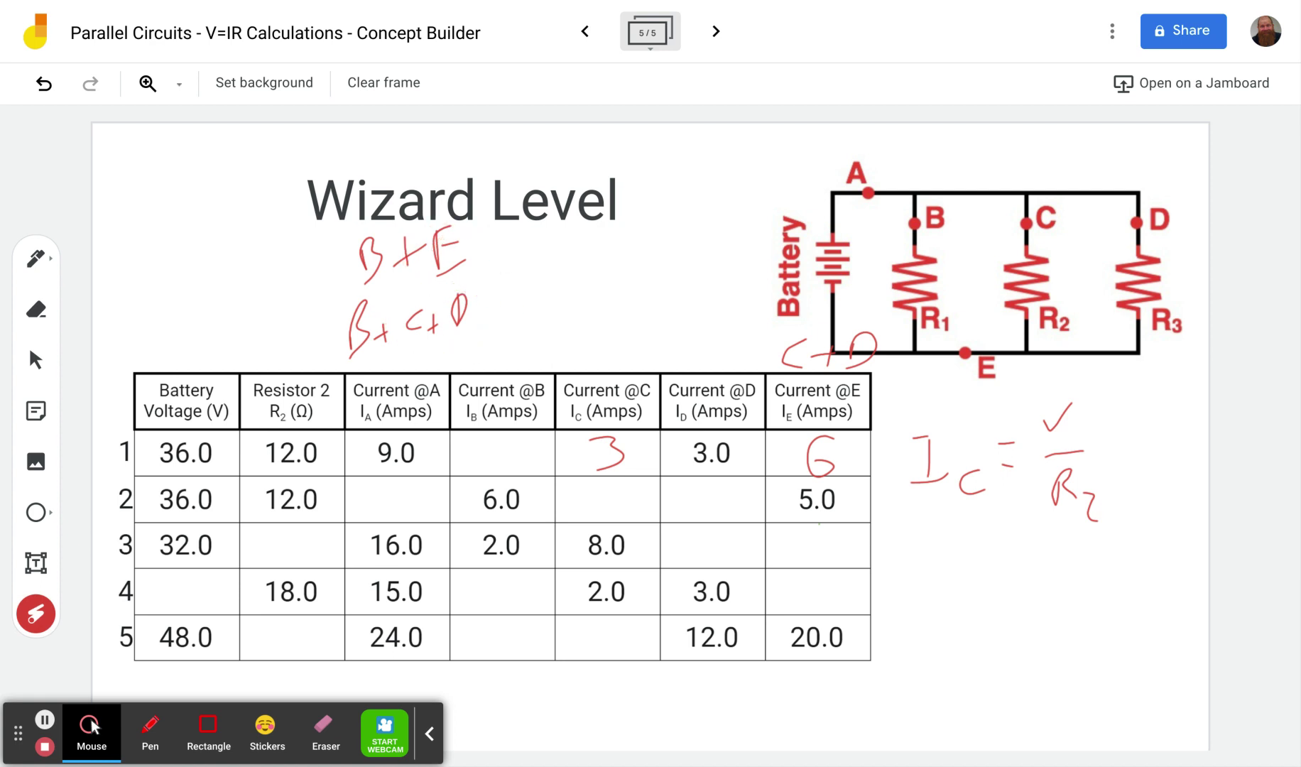
pyautogui.moveTo(387, 231)
pyautogui.mouseDown()
pyautogui.moveTo(354, 249)
pyautogui.moveTo(376, 226)
pyautogui.moveTo(433, 231)
pyautogui.mouseUp()
pyautogui.moveTo(433, 425)
pyautogui.mouseDown()
pyautogui.moveTo(368, 473)
pyautogui.moveTo(426, 419)
pyautogui.mouseUp()
pyautogui.moveTo(750, 438)
pyautogui.mouseDown()
pyautogui.moveTo(573, 412)
pyautogui.moveTo(816, 447)
pyautogui.moveTo(795, 461)
pyautogui.mouseUp()
pyautogui.moveTo(502, 425); pyautogui.dragTo(530, 446)
pyautogui.moveTo(844, 444); pyautogui.dragTo(848, 467)
pyautogui.moveTo(380, 474); pyautogui.dragTo(446, 460)
pyautogui.moveTo(727, 442); pyautogui.dragTo(698, 435)
pyautogui.moveTo(624, 434); pyautogui.dragTo(576, 433)
pyautogui.press('p')
pyautogui.moveTo(485, 439)
pyautogui.mouseDown()
pyautogui.moveTo(517, 431)
pyautogui.moveTo(497, 476)
pyautogui.mouseUp()
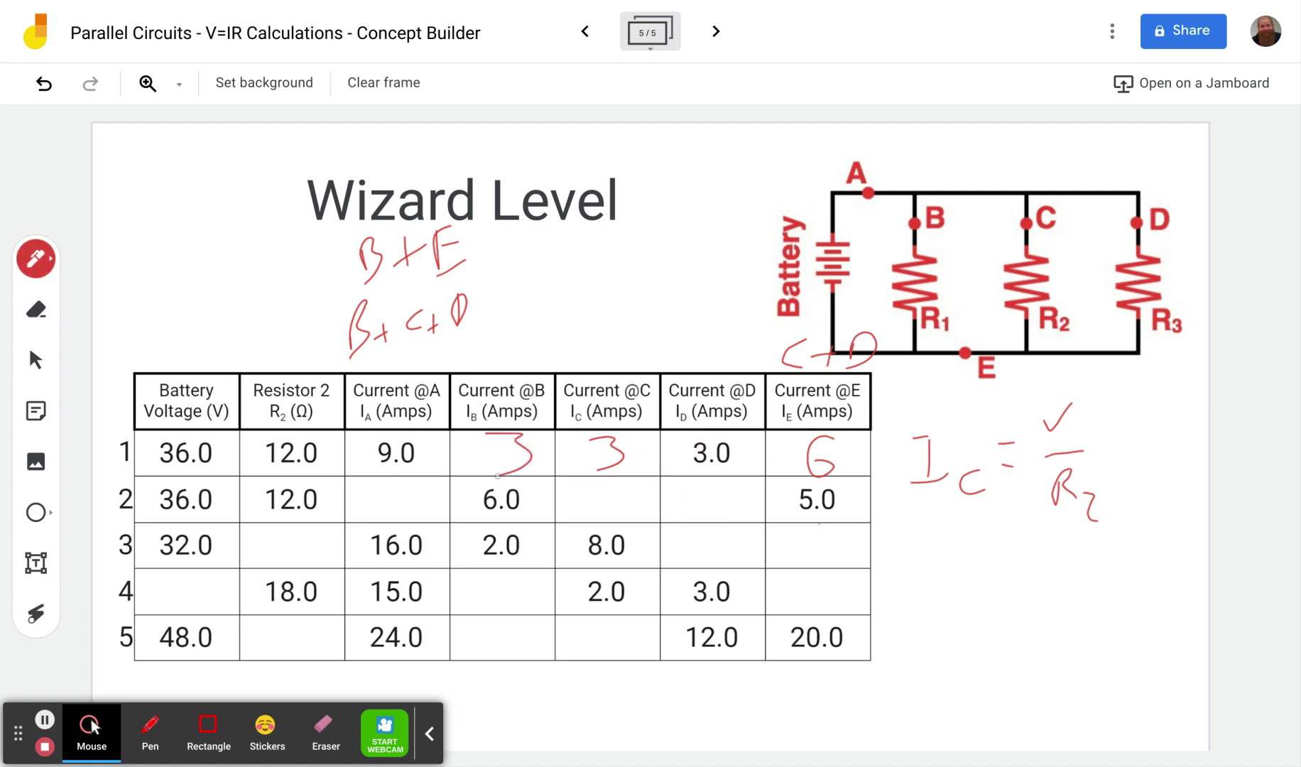
# Highlight row 1's current values across the columns with the laser
pyautogui.press('k')
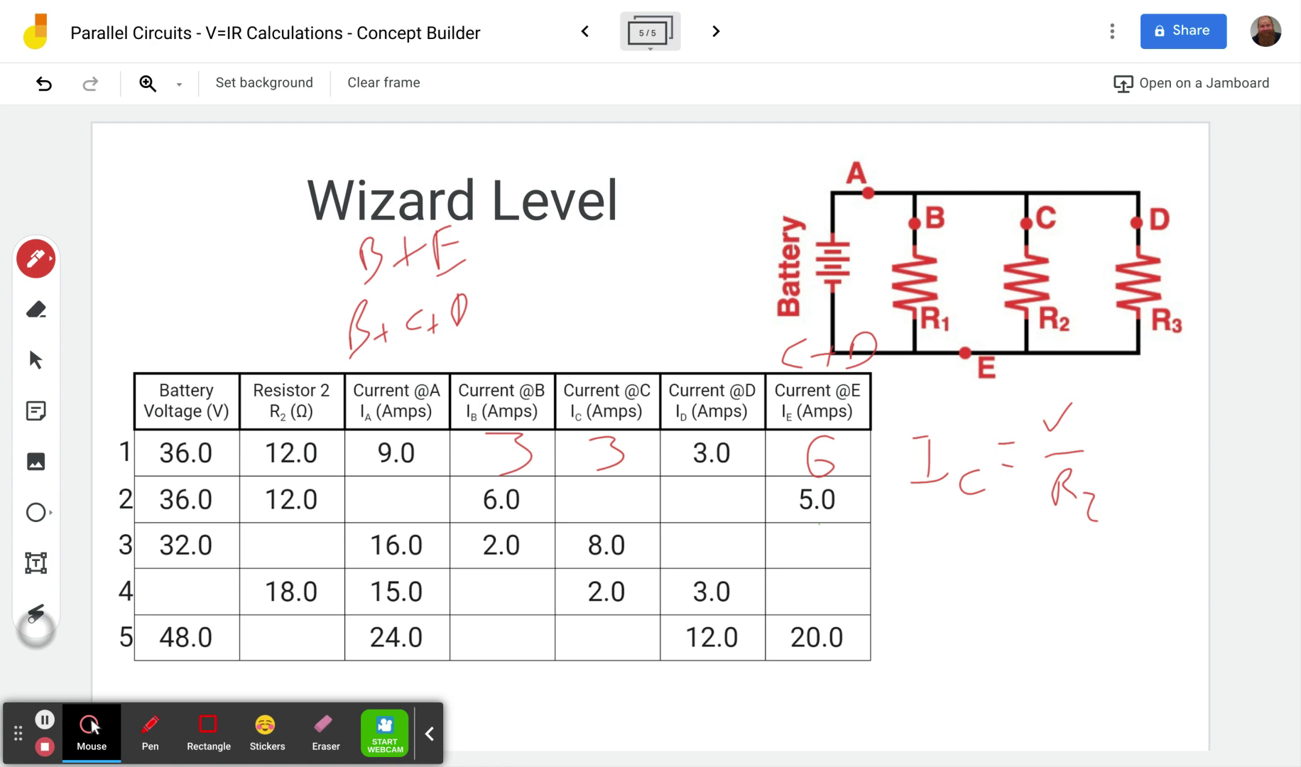
pyautogui.moveTo(490, 465)
pyautogui.mouseDown()
pyautogui.moveTo(499, 479)
pyautogui.moveTo(764, 436)
pyautogui.moveTo(404, 479)
pyautogui.moveTo(387, 426)
pyautogui.mouseUp()
pyautogui.moveTo(761, 433)
pyautogui.mouseDown()
pyautogui.moveTo(630, 433)
pyautogui.moveTo(678, 441)
pyautogui.mouseUp()
pyautogui.moveTo(824, 435); pyautogui.dragTo(836, 434)
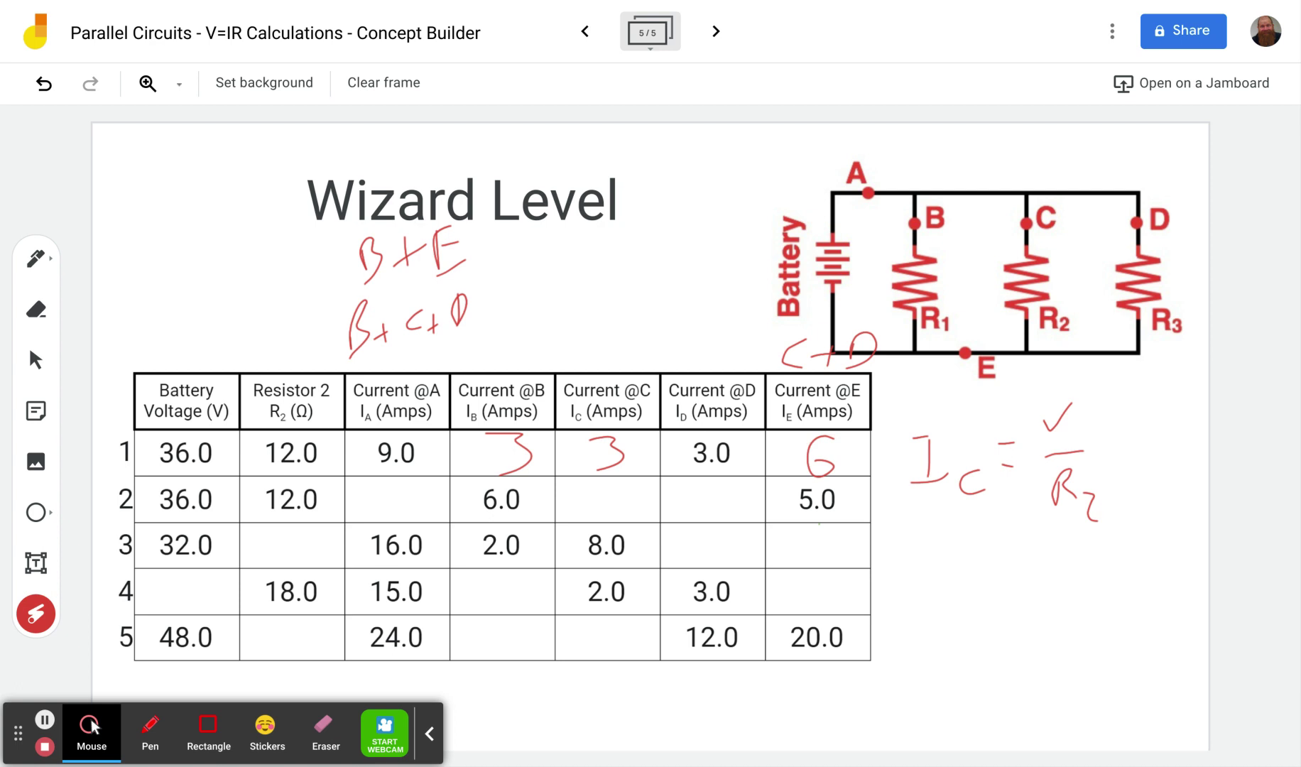
# Highlight row 4's empty battery voltage cell with the laser, and handwrite V = I R in red beside the row
pyautogui.moveTo(245, 552)
pyautogui.mouseDown()
pyautogui.moveTo(128, 578)
pyautogui.moveTo(156, 581)
pyautogui.mouseUp()
pyautogui.press('p')
pyautogui.moveTo(895, 574)
pyautogui.mouseDown()
pyautogui.moveTo(900, 604)
pyautogui.moveTo(930, 561)
pyautogui.moveTo(959, 576)
pyautogui.mouseUp()
pyautogui.moveTo(946, 597); pyautogui.dragTo(1017, 615)
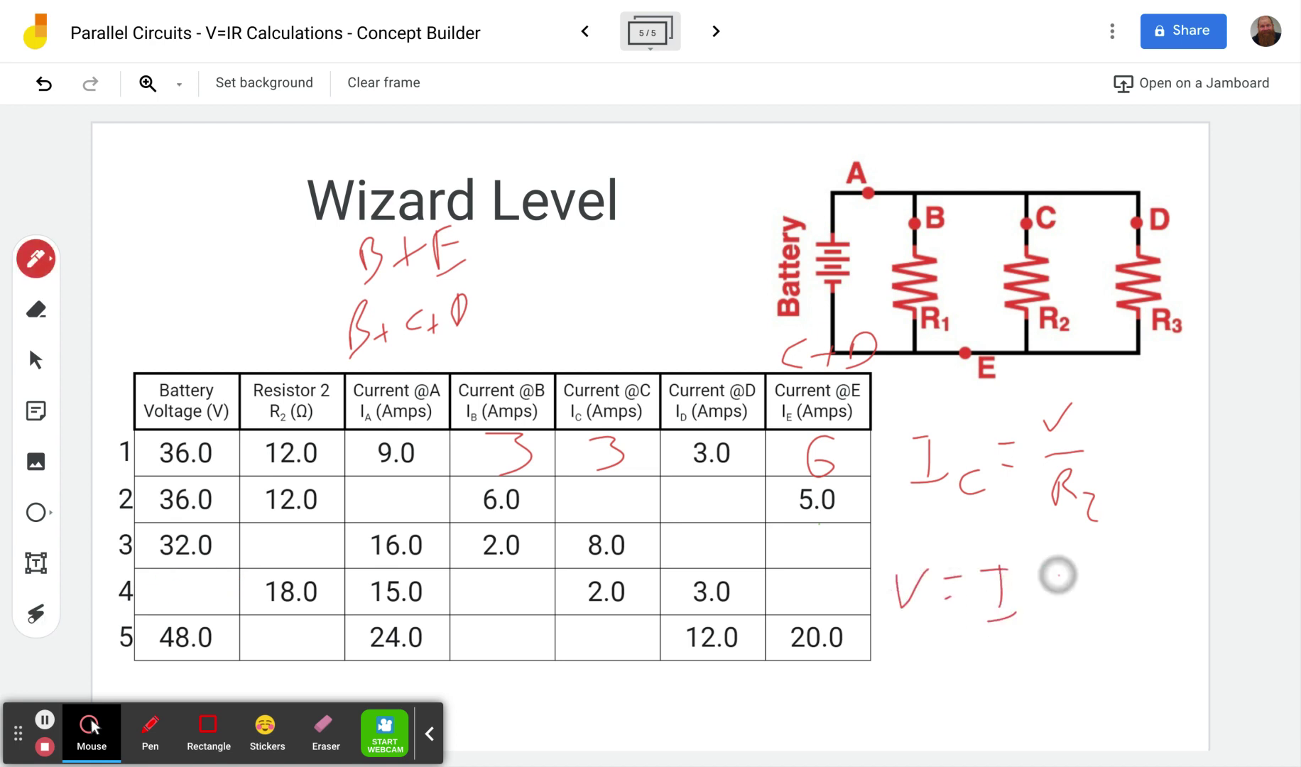
pyautogui.moveTo(1053, 568); pyautogui.dragTo(1048, 612)
pyautogui.moveTo(1051, 572)
pyautogui.mouseDown()
pyautogui.moveTo(1074, 577)
pyautogui.moveTo(1083, 611)
pyautogui.mouseUp()
# Highlight the C–R2 branch, the battery, and row 4's resistor 2 and current at C with the laser
pyautogui.press('k')
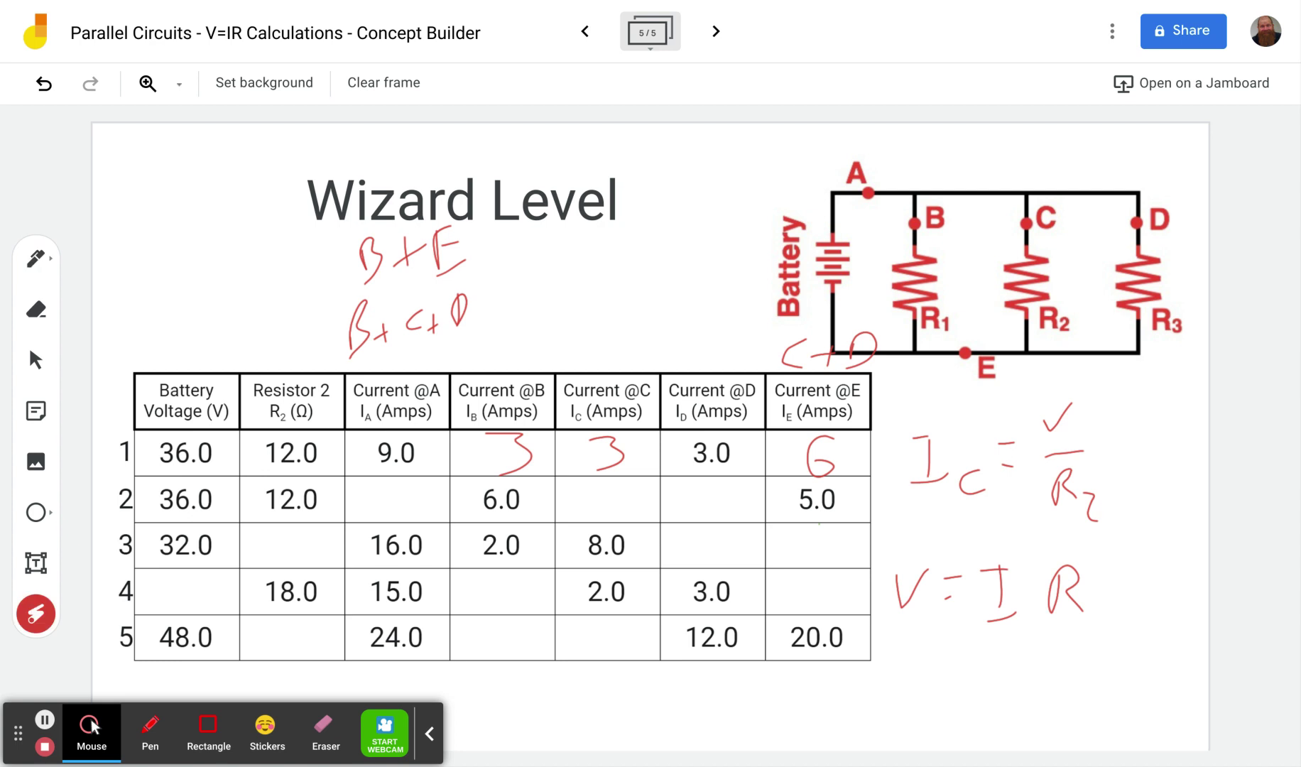
pyautogui.moveTo(1074, 260)
pyautogui.mouseDown()
pyautogui.moveTo(996, 287)
pyautogui.moveTo(1055, 207)
pyautogui.mouseUp()
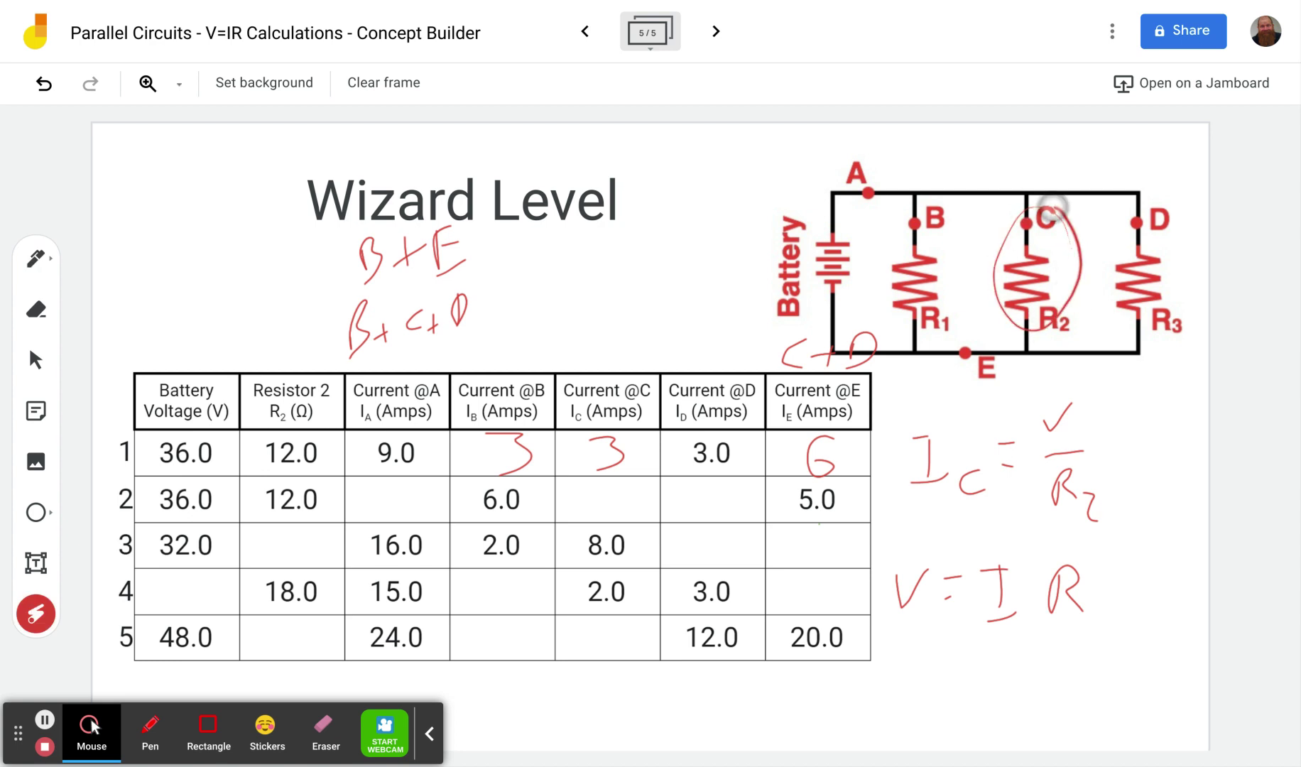
pyautogui.moveTo(834, 195)
pyautogui.mouseDown()
pyautogui.moveTo(816, 308)
pyautogui.moveTo(805, 212)
pyautogui.mouseUp()
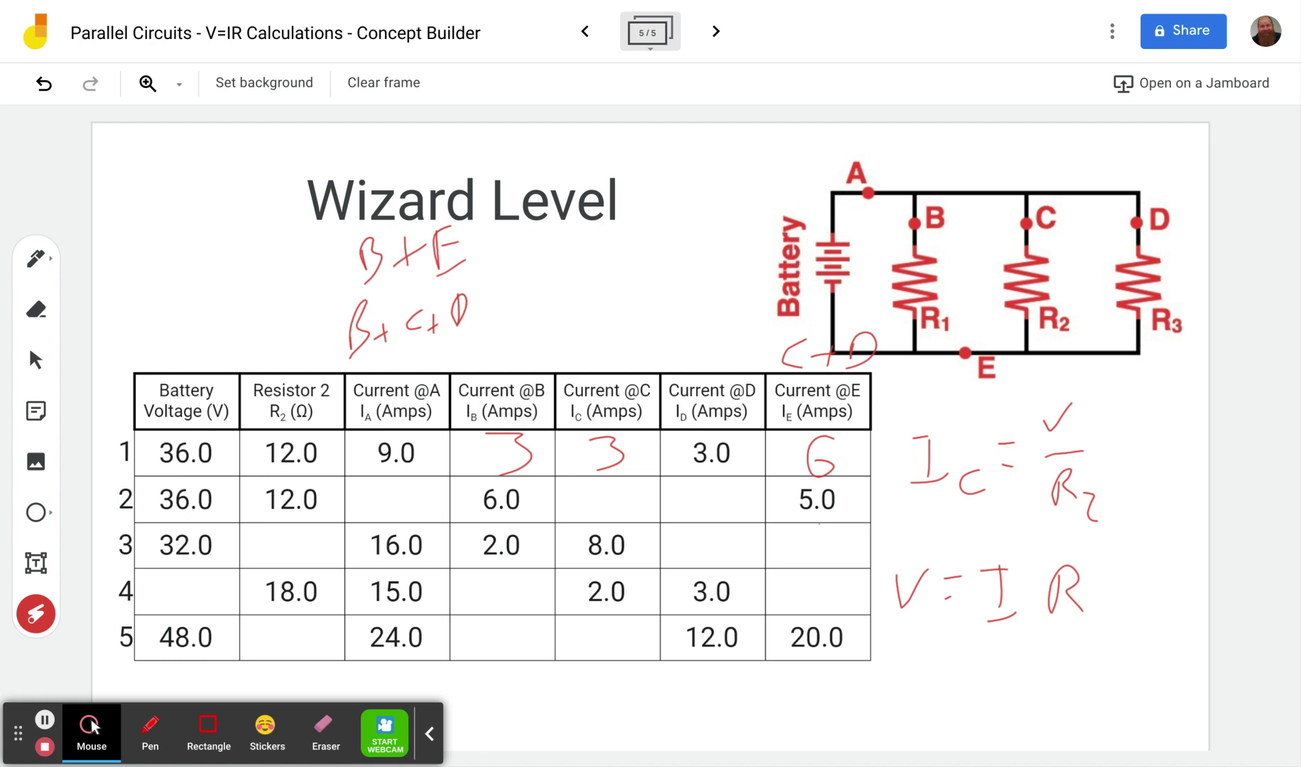
pyautogui.moveTo(331, 592)
pyautogui.mouseDown()
pyautogui.moveTo(238, 581)
pyautogui.moveTo(333, 576)
pyautogui.mouseUp()
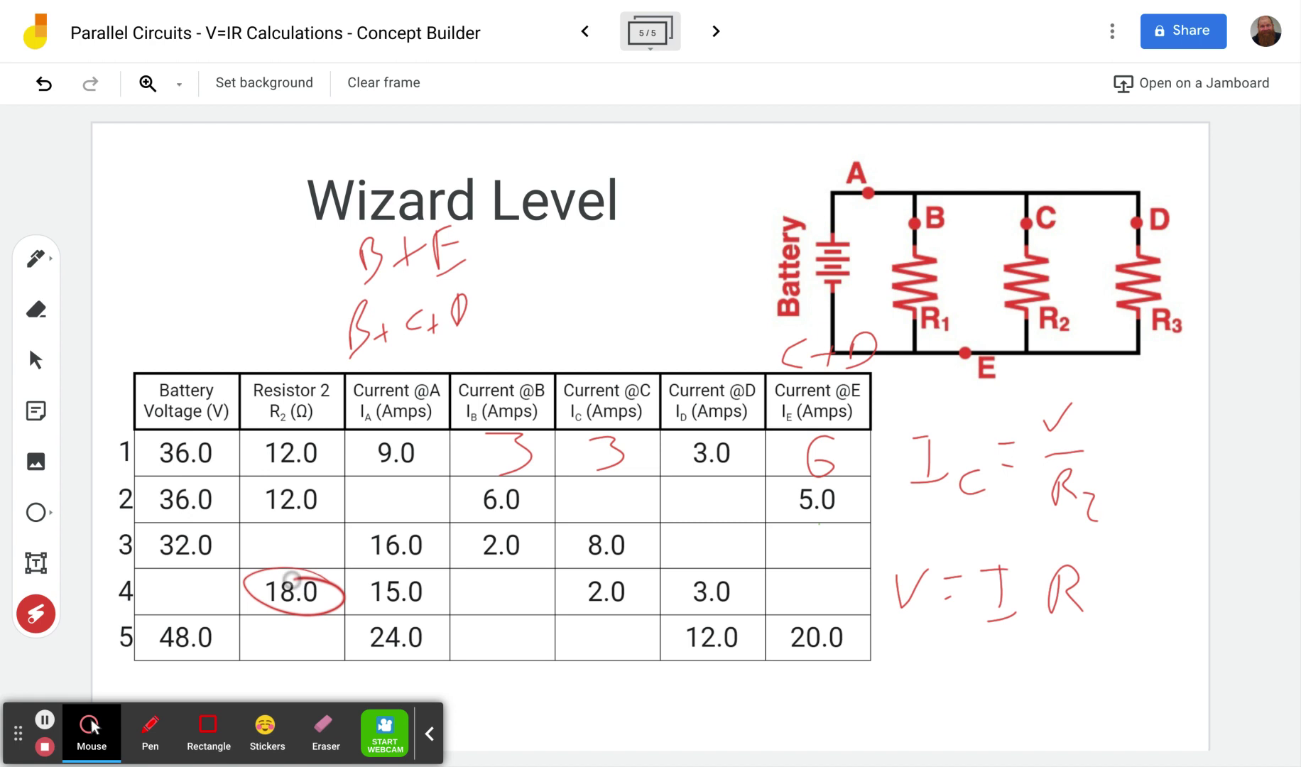
pyautogui.moveTo(629, 580)
pyautogui.mouseDown()
pyautogui.moveTo(589, 568)
pyautogui.moveTo(629, 573)
pyautogui.mouseUp()
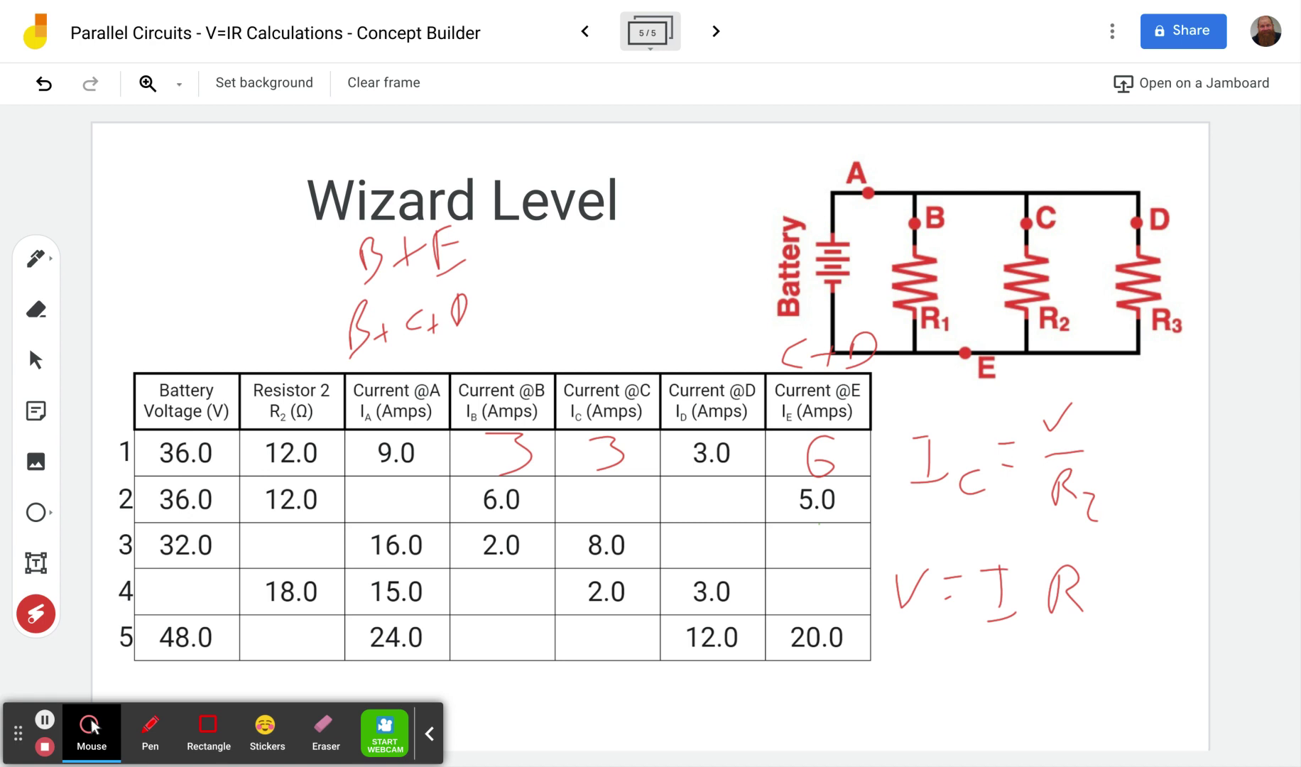
# Highlight circuit points D, C and A with the laser, and return to row 4's resistor 2 and current at C
pyautogui.moveTo(1134, 221)
pyautogui.mouseDown()
pyautogui.moveTo(877, 250)
pyautogui.moveTo(1144, 235)
pyautogui.moveTo(998, 234)
pyautogui.mouseUp()
pyautogui.moveTo(887, 163); pyautogui.dragTo(850, 225)
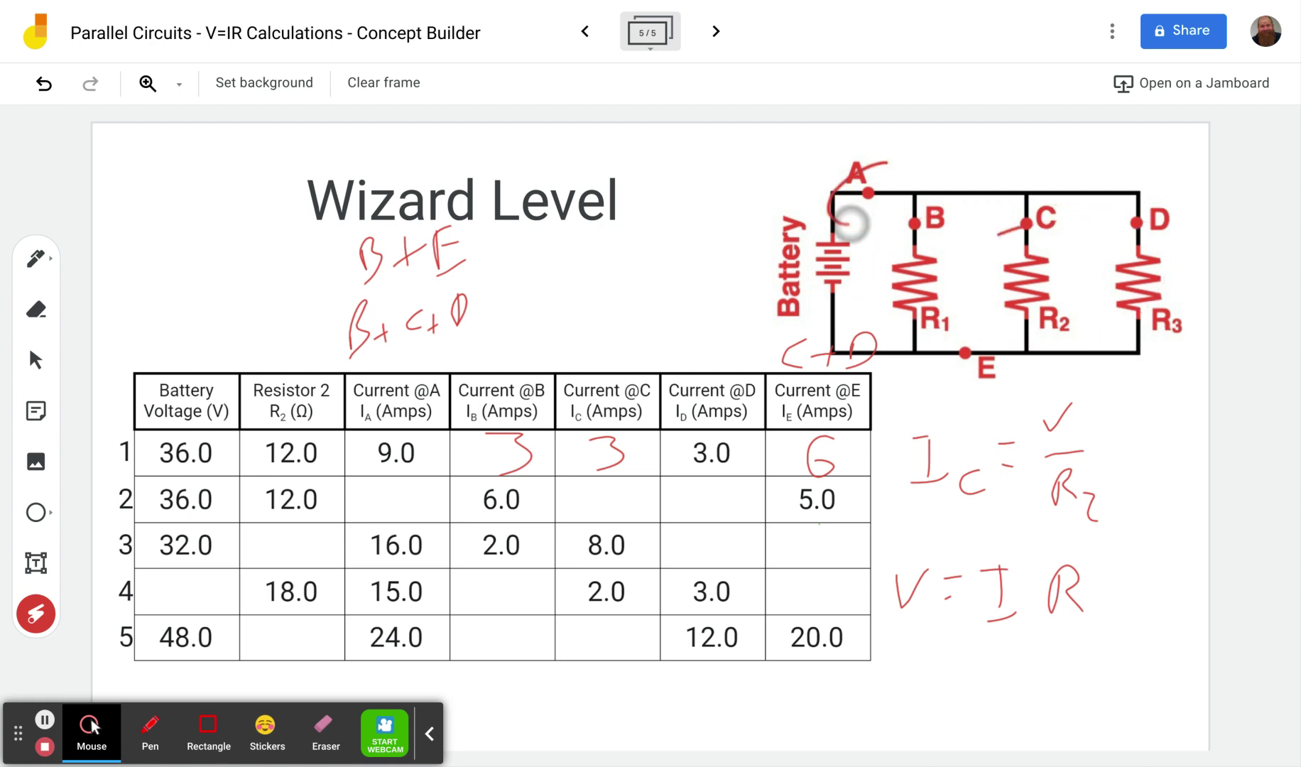
pyautogui.moveTo(1022, 206)
pyautogui.mouseDown()
pyautogui.moveTo(1059, 256)
pyautogui.moveTo(999, 220)
pyautogui.mouseUp()
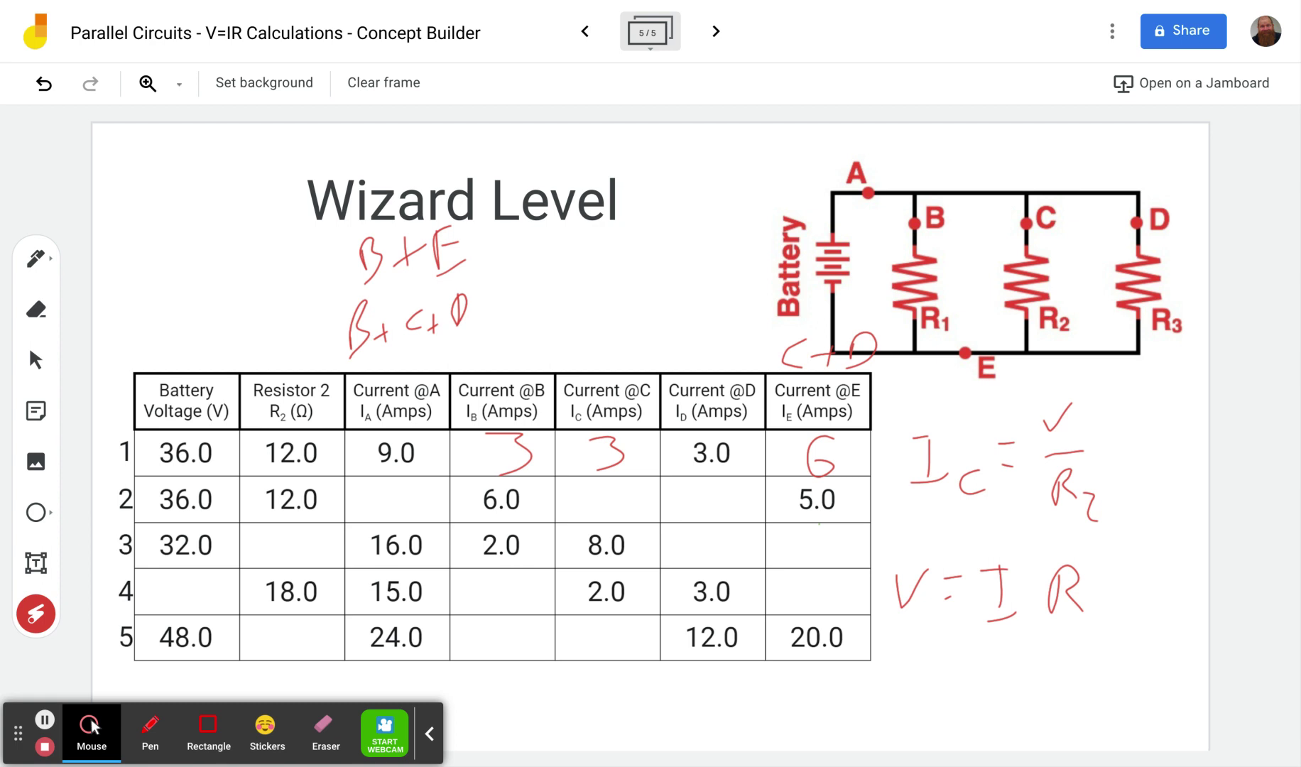
pyautogui.moveTo(334, 572); pyautogui.dragTo(291, 561)
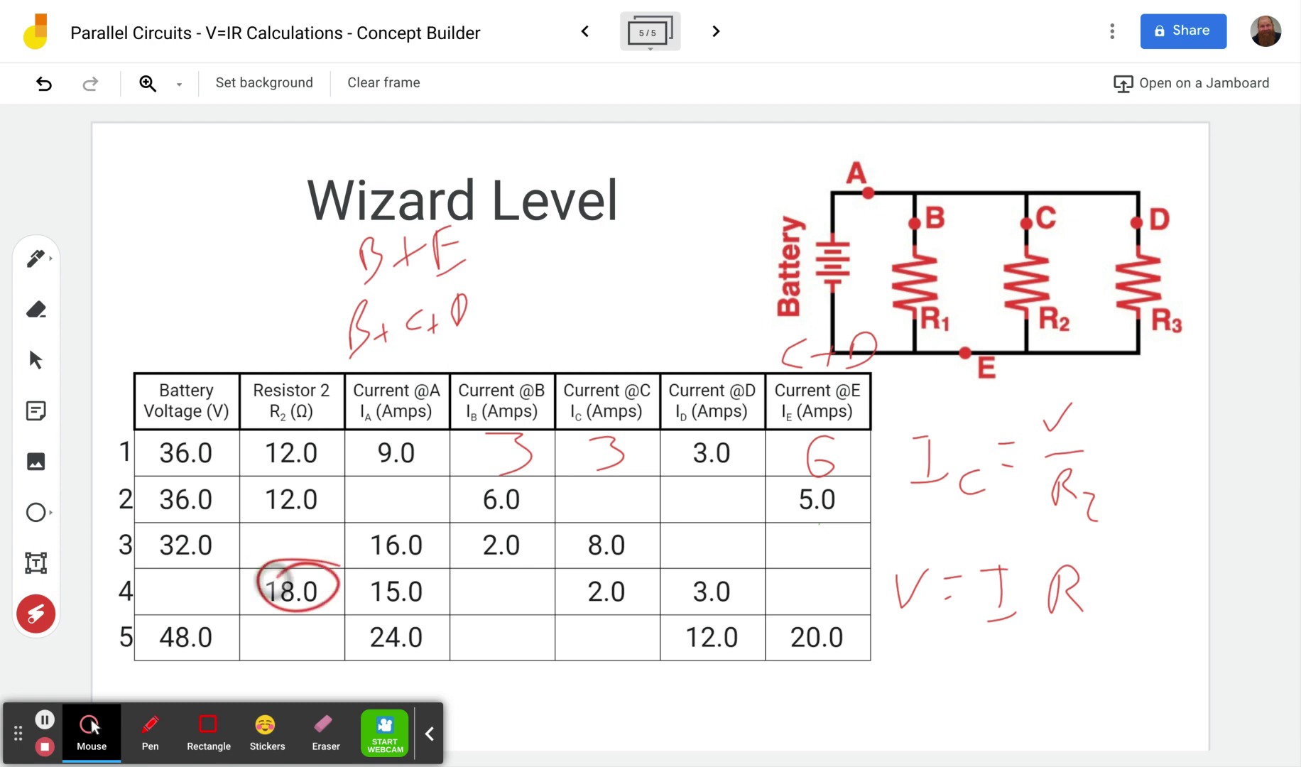
pyautogui.moveTo(600, 573); pyautogui.dragTo(639, 578)
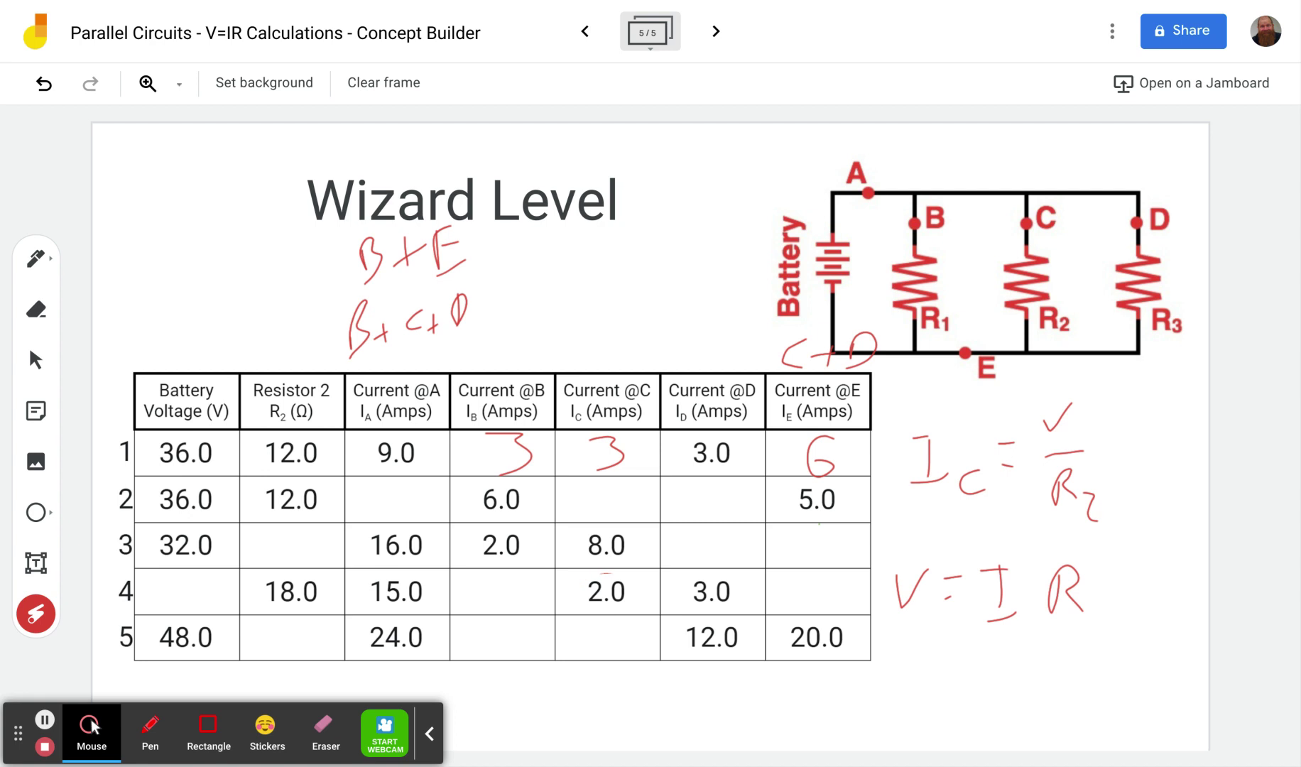
# Add subscript C to I and subscript 2 to R in the handwritten V = I R formula
pyautogui.click(36, 259)
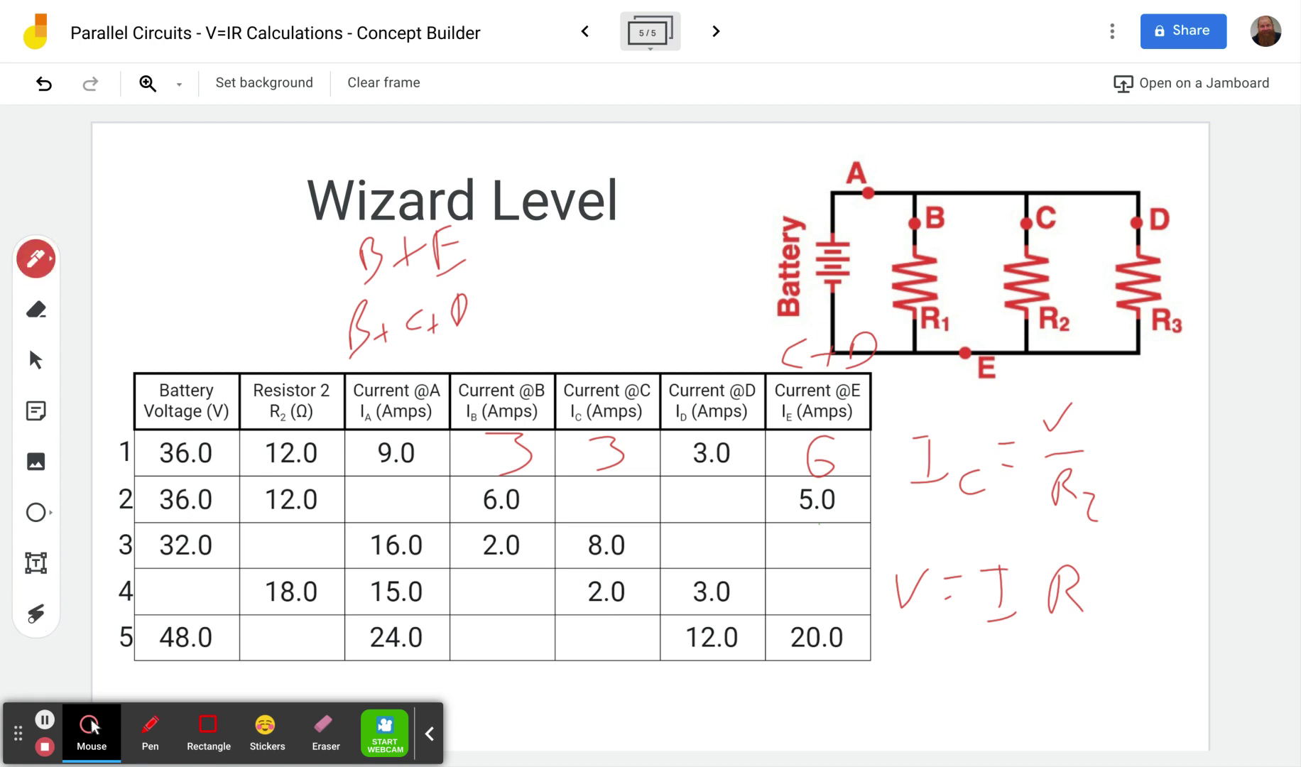
pyautogui.moveTo(1044, 615)
pyautogui.mouseDown()
pyautogui.moveTo(1042, 635)
pyautogui.moveTo(1120, 645)
pyautogui.mouseUp()
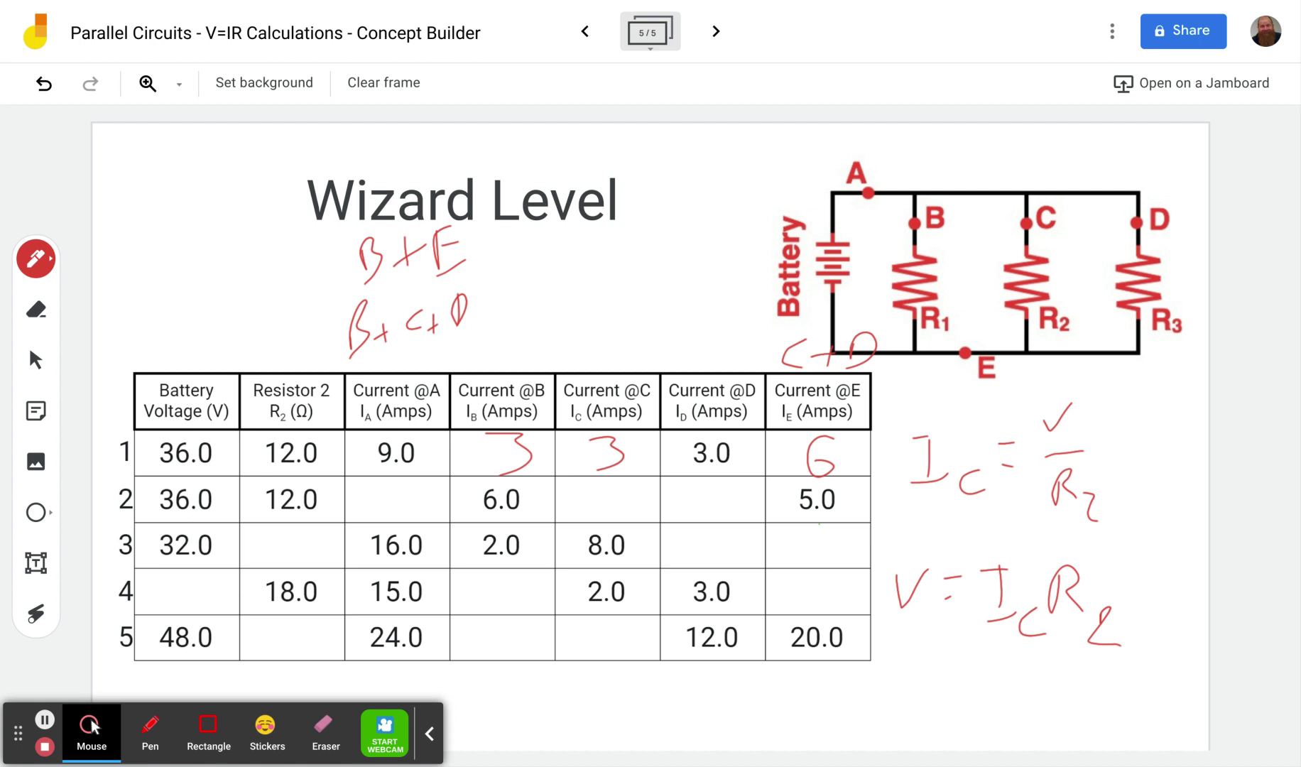
pyautogui.press('k')
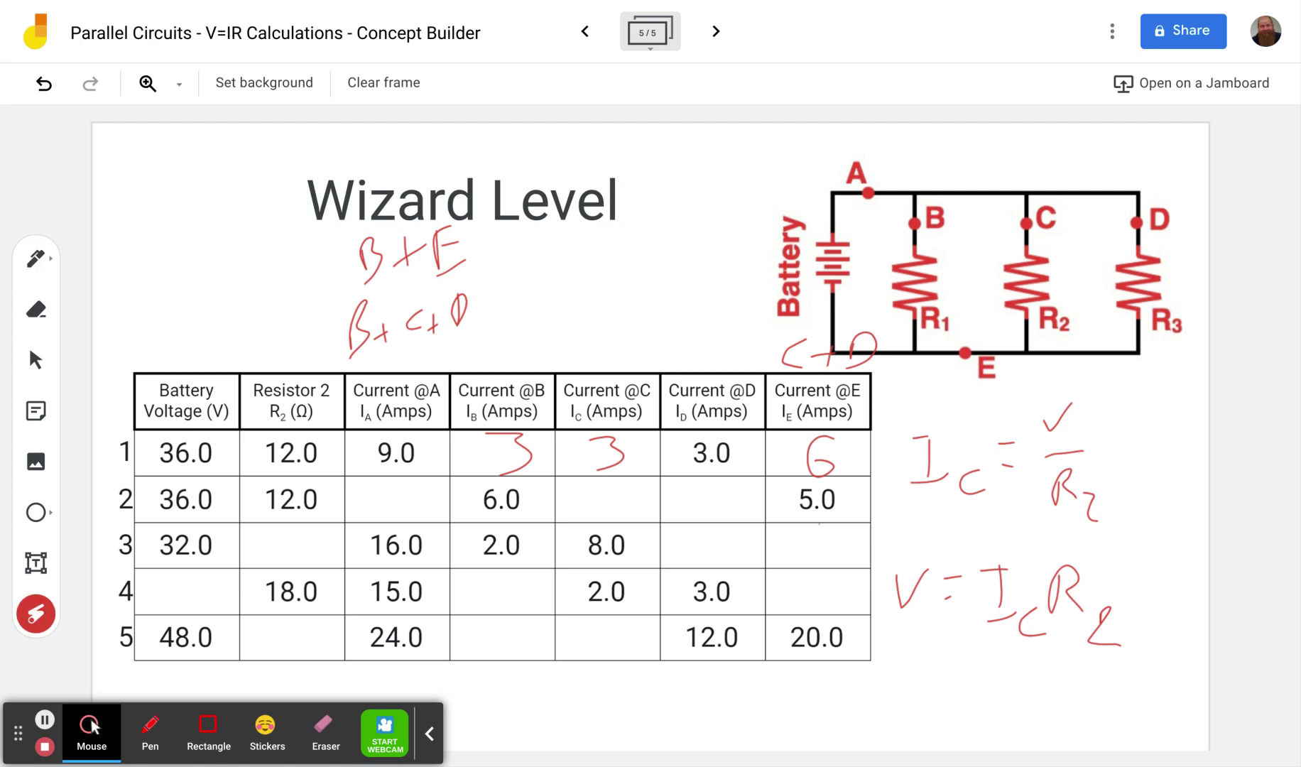
# Highlight row 4's current at C and resistor 2 with the laser, and handwrite 36 in its battery voltage cell
pyautogui.moveTo(625, 572); pyautogui.dragTo(639, 578)
pyautogui.moveTo(268, 583)
pyautogui.mouseDown()
pyautogui.moveTo(304, 602)
pyautogui.moveTo(326, 582)
pyautogui.mouseUp()
pyautogui.moveTo(622, 580)
pyautogui.mouseDown()
pyautogui.moveTo(575, 603)
pyautogui.moveTo(572, 587)
pyautogui.mouseUp()
pyautogui.moveTo(259, 578); pyautogui.dragTo(257, 585)
pyautogui.press('p')
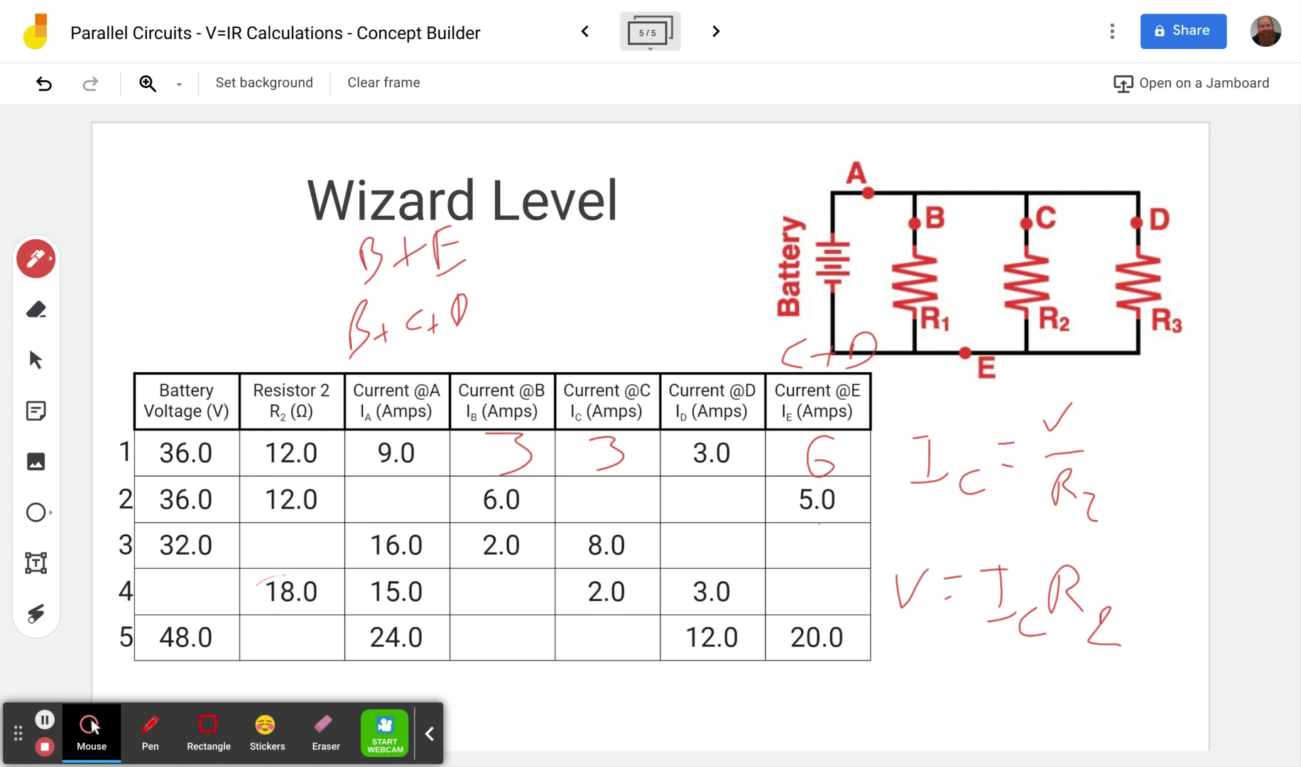
pyautogui.moveTo(155, 575)
pyautogui.mouseDown()
pyautogui.moveTo(186, 579)
pyautogui.moveTo(171, 611)
pyautogui.mouseUp()
pyautogui.moveTo(227, 572); pyautogui.dragTo(211, 602)
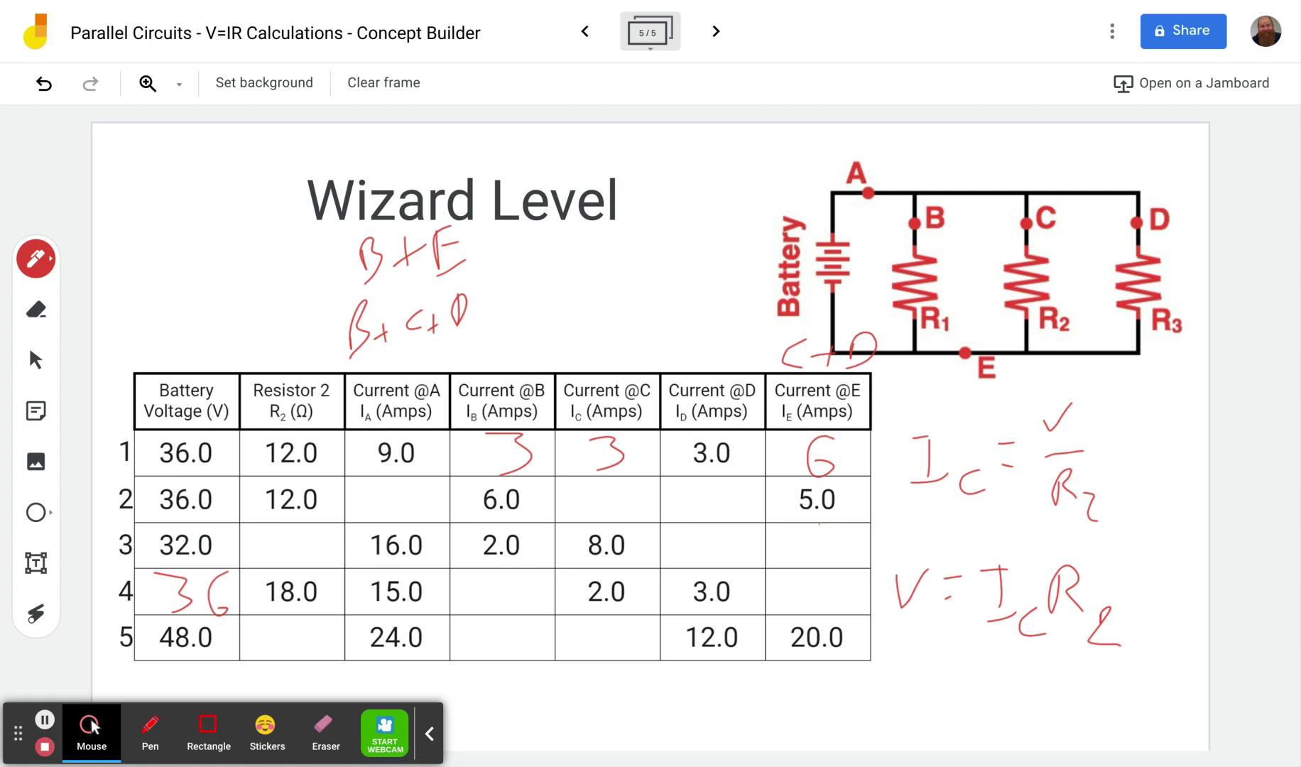
# Highlight row 4's currents at C and D with the laser, and handwrite 5 in its current at E cell
pyautogui.press('l')
pyautogui.moveTo(611, 568); pyautogui.dragTo(600, 567)
pyautogui.moveTo(714, 561)
pyautogui.mouseDown()
pyautogui.moveTo(746, 591)
pyautogui.moveTo(713, 562)
pyautogui.mouseUp()
pyautogui.press('p')
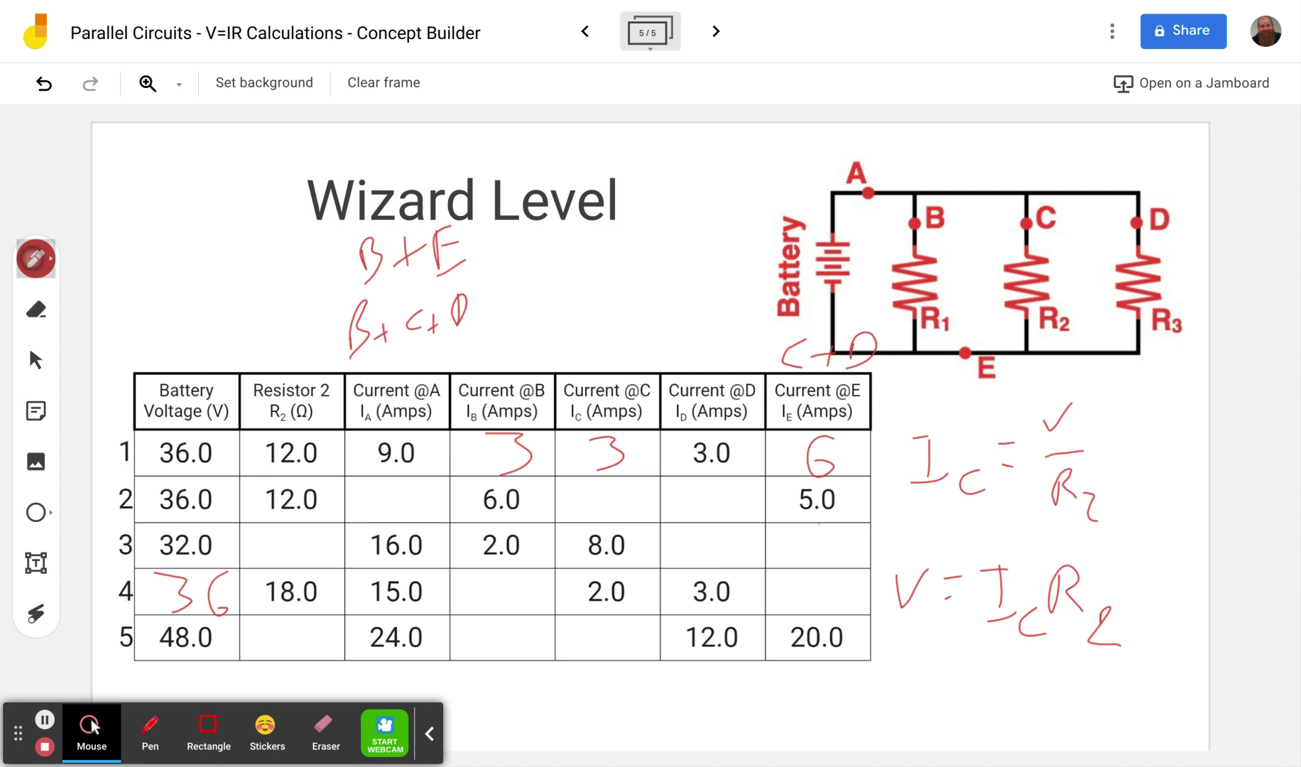
pyautogui.moveTo(813, 581); pyautogui.dragTo(810, 608)
pyautogui.moveTo(811, 580); pyautogui.dragTo(842, 578)
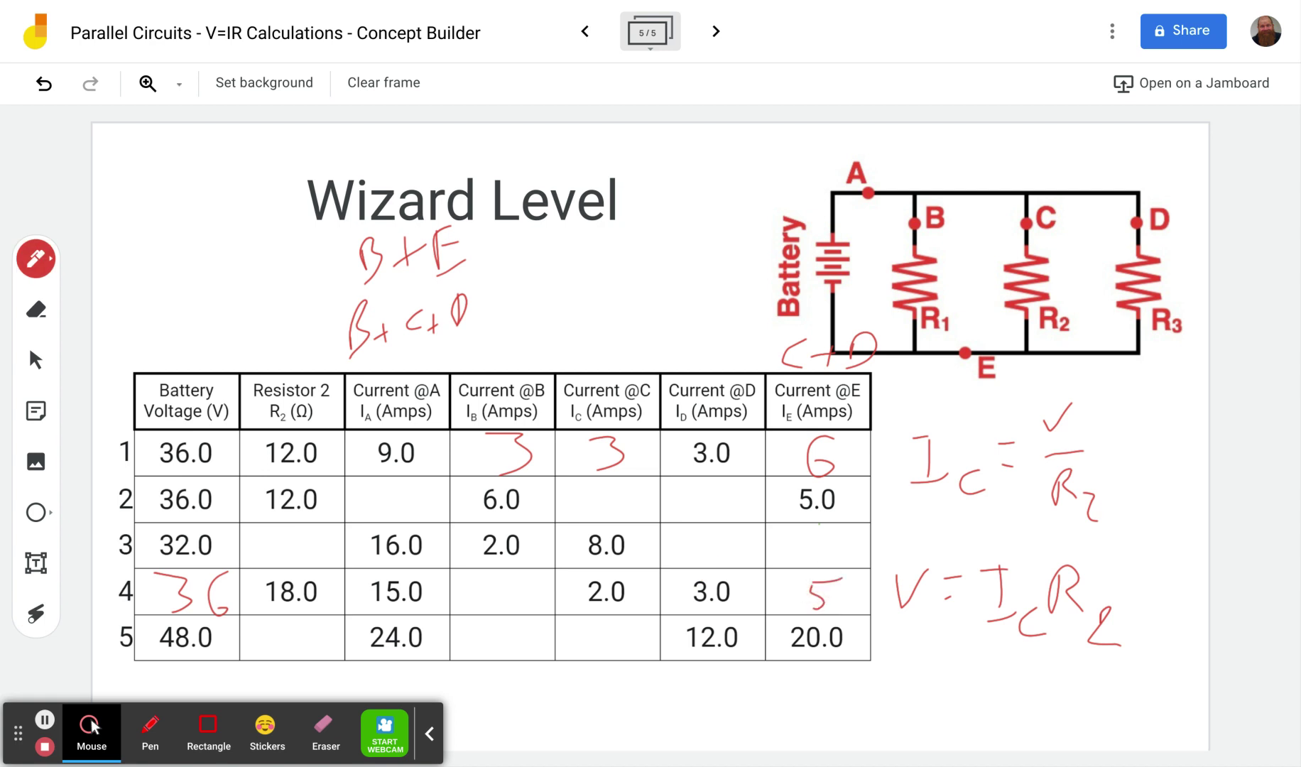
# Highlight the D and C branches to E and row 4's branch currents with the laser, and handwrite 10 in its current at B cell
pyautogui.press('l')
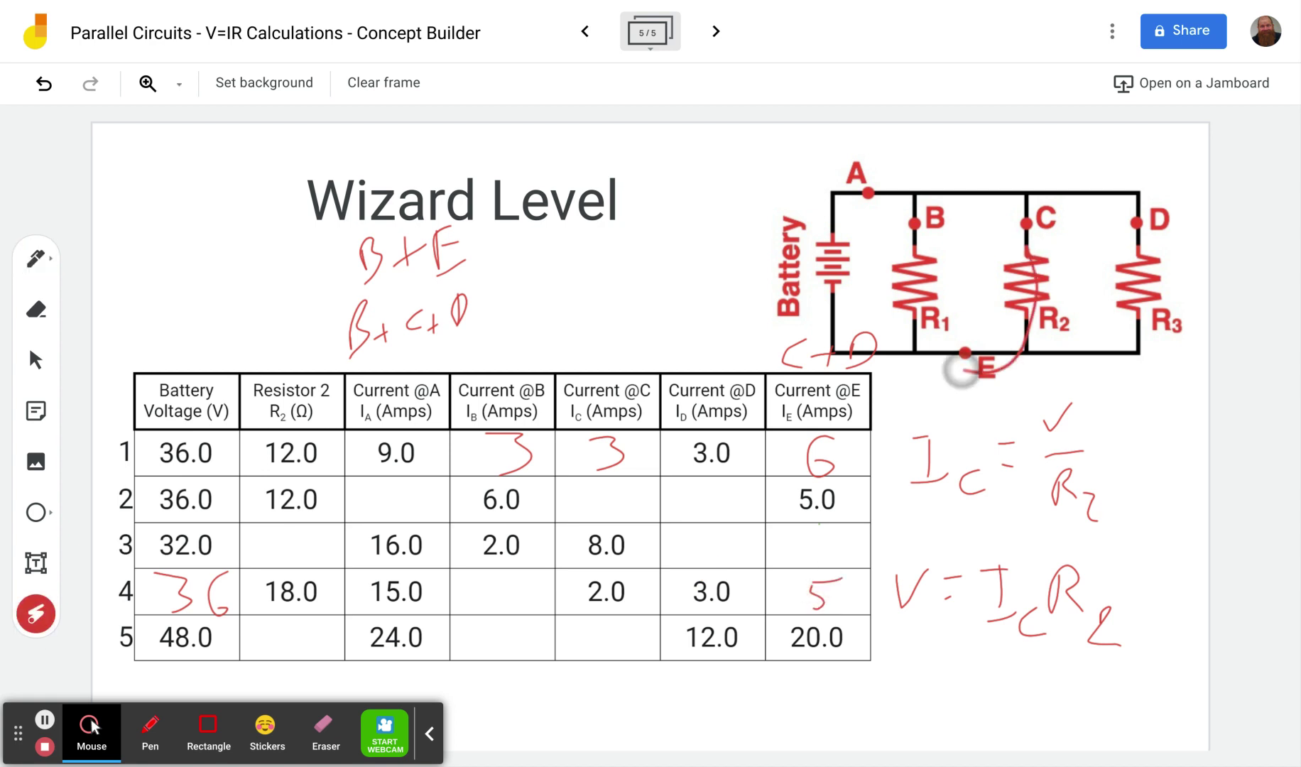
pyautogui.moveTo(1137, 221)
pyautogui.mouseDown()
pyautogui.moveTo(947, 353)
pyautogui.moveTo(1001, 368)
pyautogui.moveTo(987, 425)
pyautogui.mouseUp()
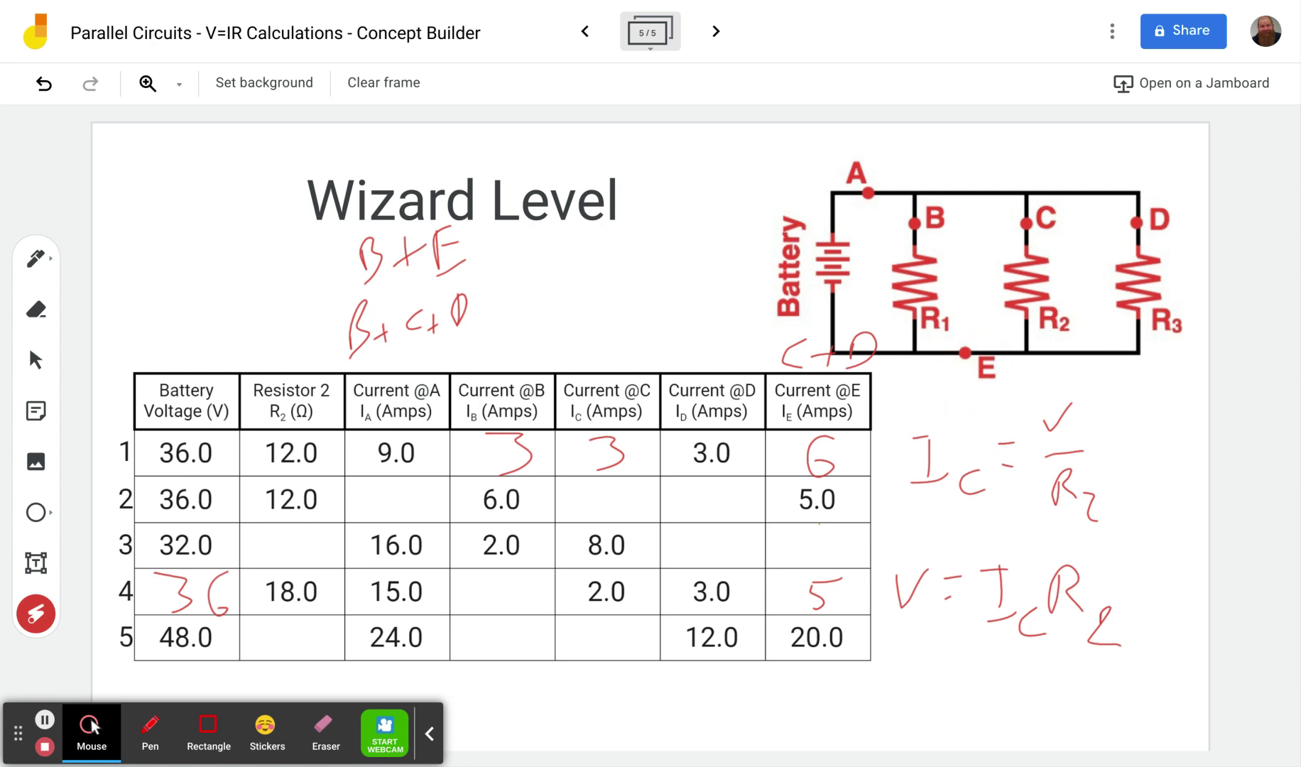
pyautogui.moveTo(531, 587)
pyautogui.mouseDown()
pyautogui.moveTo(489, 591)
pyautogui.moveTo(504, 587)
pyautogui.mouseUp()
pyautogui.moveTo(939, 270); pyautogui.dragTo(897, 279)
pyautogui.moveTo(462, 597)
pyautogui.mouseDown()
pyautogui.moveTo(642, 618)
pyautogui.moveTo(464, 583)
pyautogui.mouseUp()
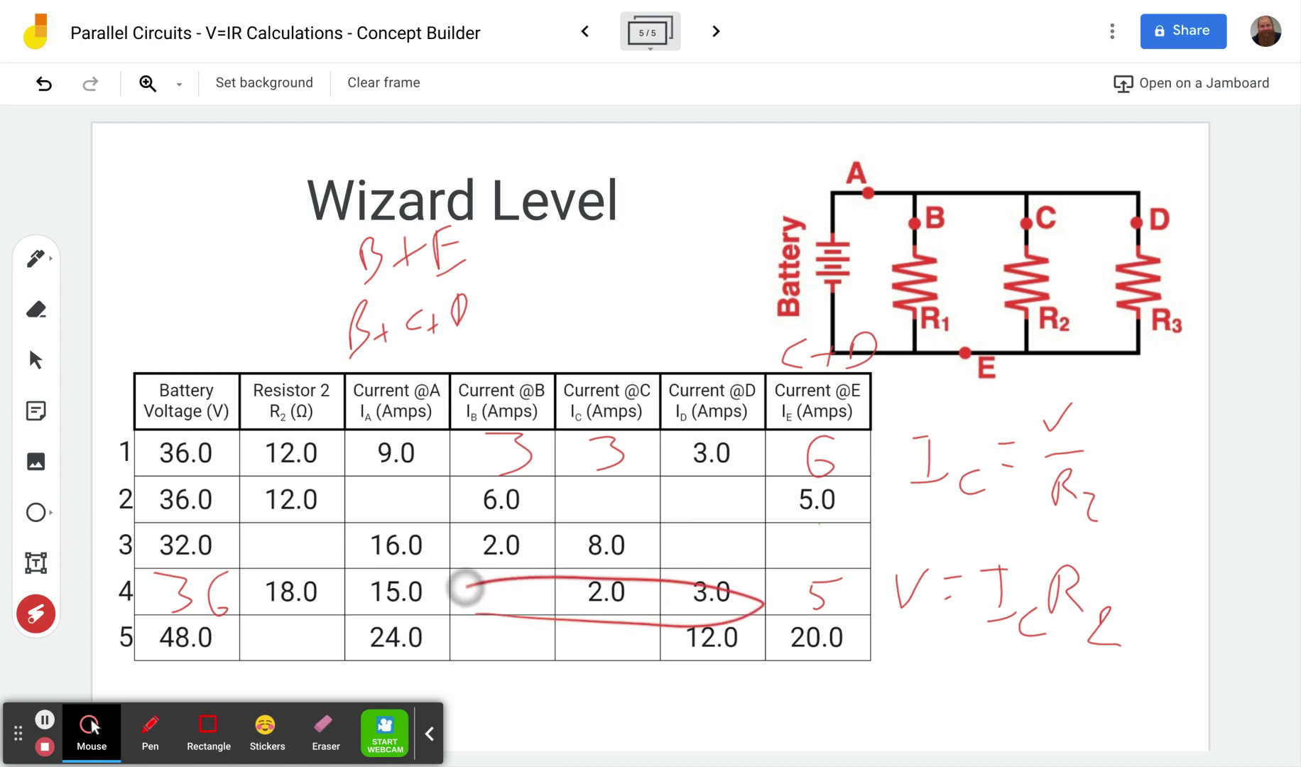
pyautogui.moveTo(759, 575)
pyautogui.mouseDown()
pyautogui.moveTo(706, 572)
pyautogui.moveTo(627, 610)
pyautogui.mouseUp()
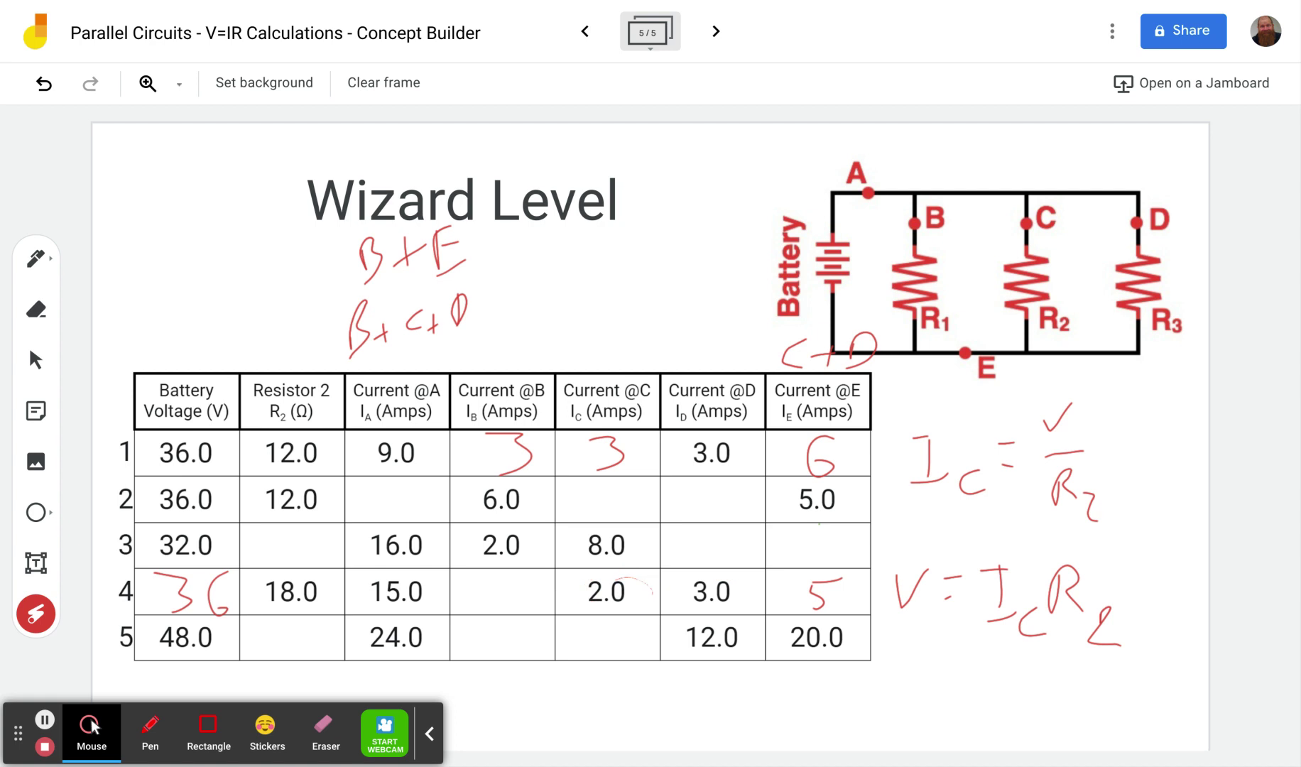
pyautogui.moveTo(529, 573)
pyautogui.mouseDown()
pyautogui.moveTo(488, 604)
pyautogui.moveTo(552, 593)
pyautogui.mouseUp()
pyautogui.moveTo(439, 572)
pyautogui.mouseDown()
pyautogui.moveTo(493, 600)
pyautogui.moveTo(541, 571)
pyautogui.mouseUp()
pyautogui.click(34, 263)
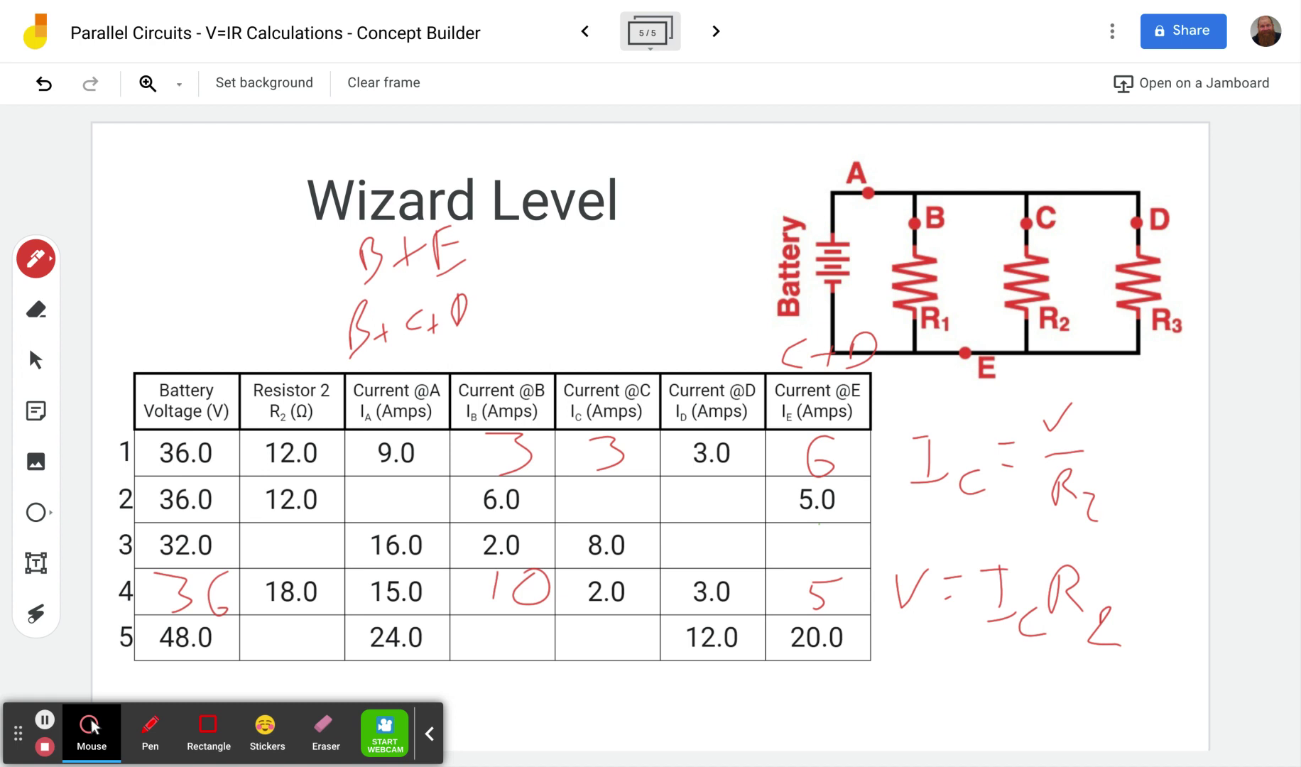
# Highlight the Resistor 2 heading and row 5's empty resistor 2 cell with the laser
pyautogui.click(36, 614)
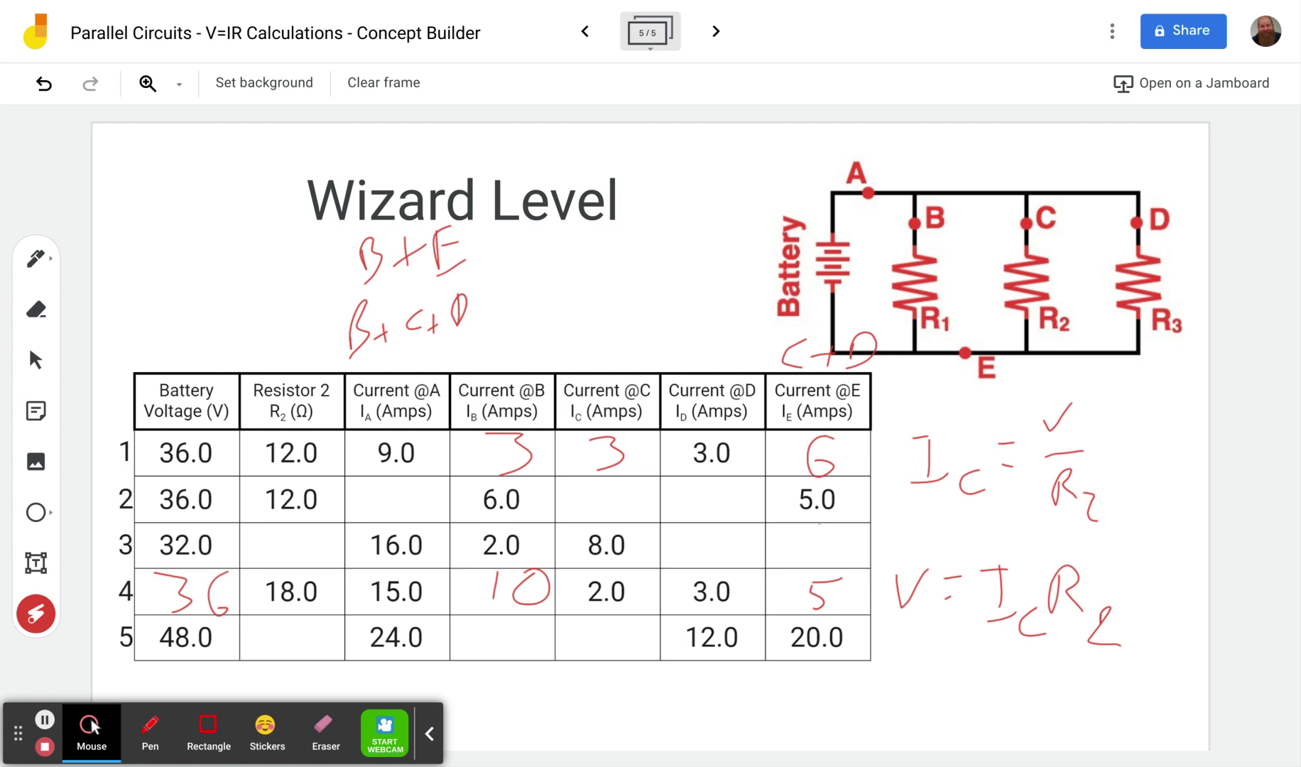
pyautogui.moveTo(262, 394); pyautogui.dragTo(276, 390)
pyautogui.moveTo(312, 612)
pyautogui.mouseDown()
pyautogui.moveTo(250, 628)
pyautogui.moveTo(309, 623)
pyautogui.mouseUp()
pyautogui.press('p')
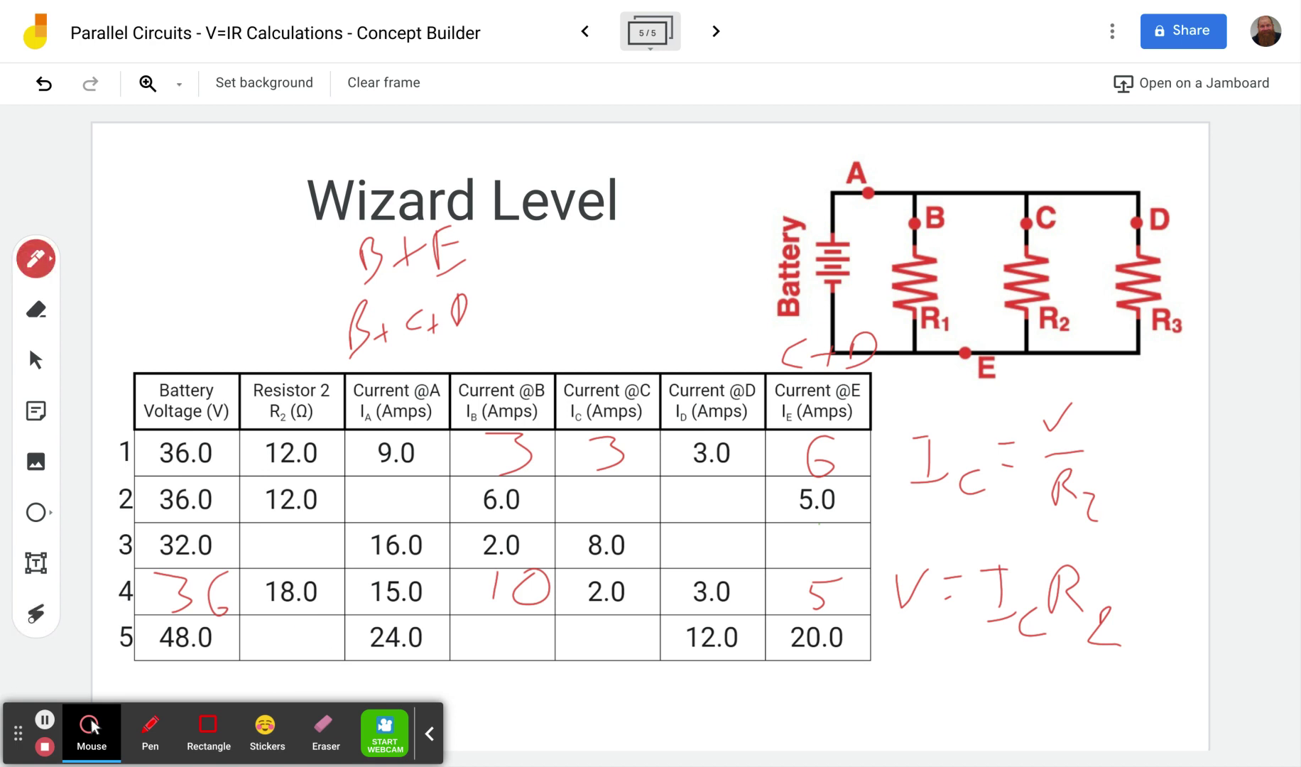
pyautogui.press('l')
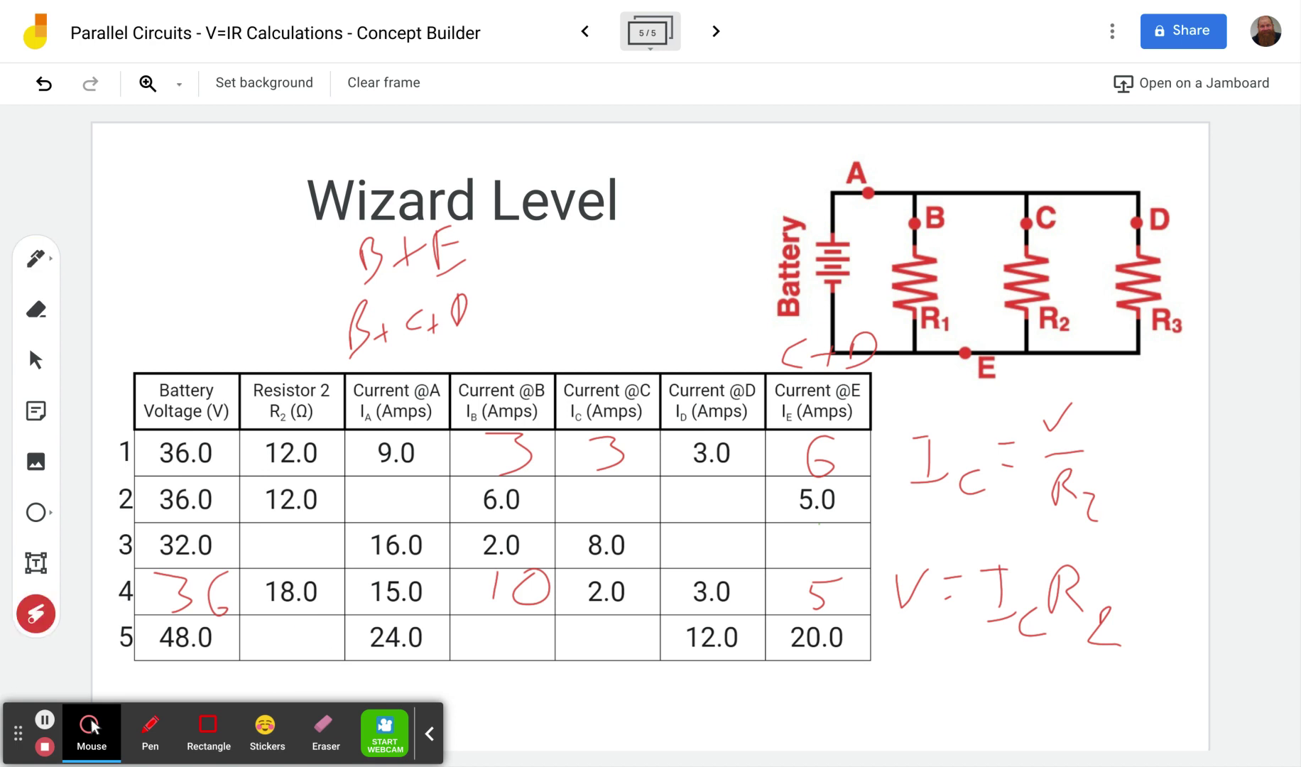
# Highlight row 5's current at E and the D and C branches to E with the laser, and handwrite 8 in its current at C cell
pyautogui.moveTo(863, 611)
pyautogui.mouseDown()
pyautogui.moveTo(804, 618)
pyautogui.moveTo(852, 612)
pyautogui.mouseUp()
pyautogui.moveTo(969, 340)
pyautogui.mouseDown()
pyautogui.moveTo(948, 369)
pyautogui.moveTo(983, 380)
pyautogui.mouseUp()
pyautogui.moveTo(849, 609); pyautogui.dragTo(817, 607)
pyautogui.moveTo(987, 334); pyautogui.dragTo(951, 376)
pyautogui.moveTo(1135, 202)
pyautogui.mouseDown()
pyautogui.moveTo(1141, 327)
pyautogui.moveTo(948, 364)
pyautogui.mouseUp()
pyautogui.moveTo(1030, 209); pyautogui.dragTo(951, 364)
pyautogui.click(35, 259)
pyautogui.moveTo(627, 623); pyautogui.dragTo(626, 625)
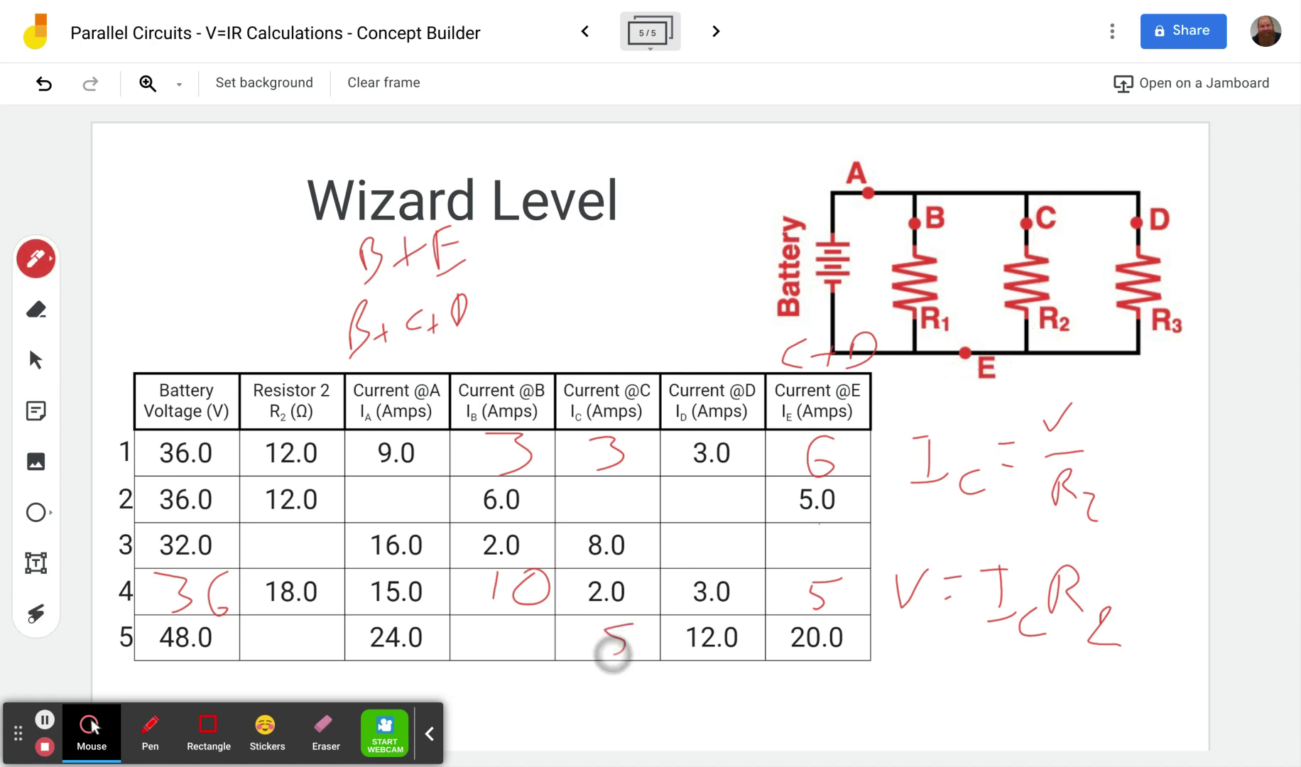
# Highlight row 5's currents at E and D with the laser, and trace the circuit's D and C branches to point E
pyautogui.click(36, 613)
pyautogui.moveTo(845, 612); pyautogui.dragTo(834, 609)
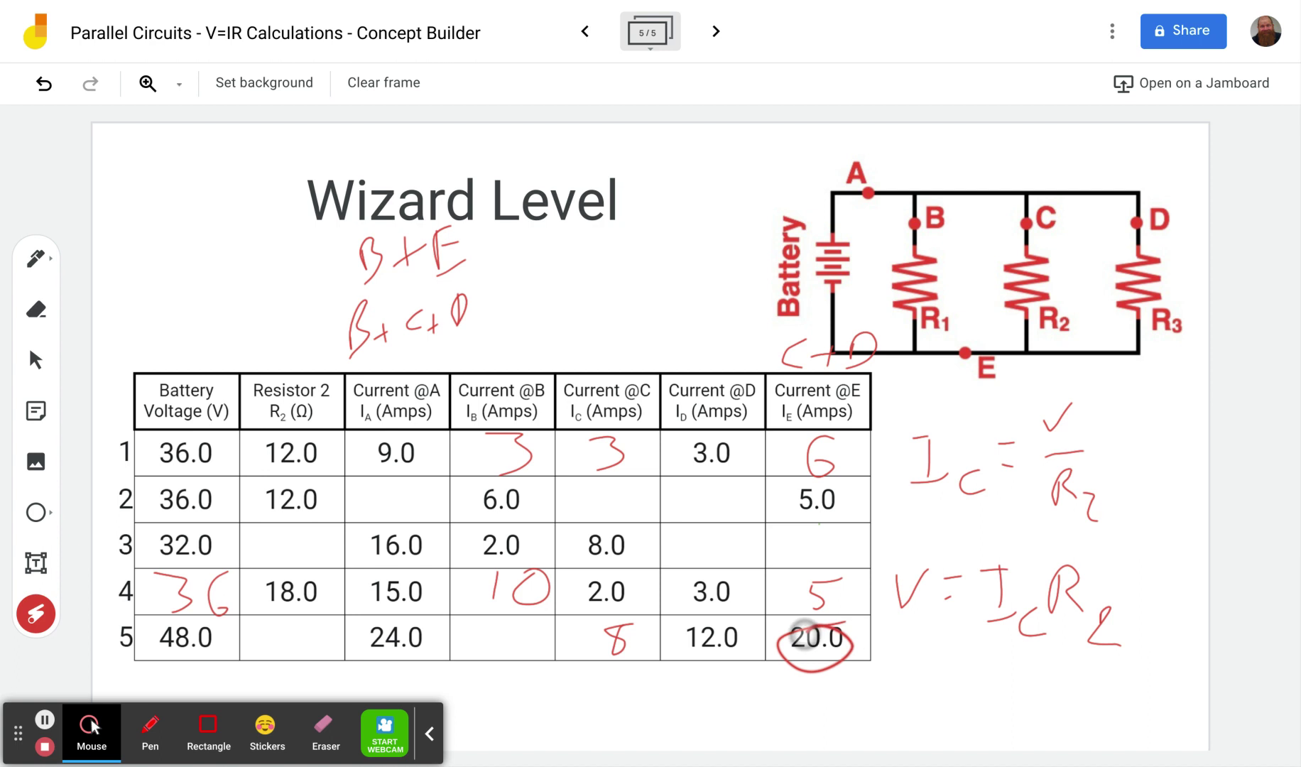
pyautogui.moveTo(1145, 193)
pyautogui.mouseDown()
pyautogui.moveTo(1154, 261)
pyautogui.moveTo(981, 364)
pyautogui.moveTo(1003, 394)
pyautogui.mouseUp()
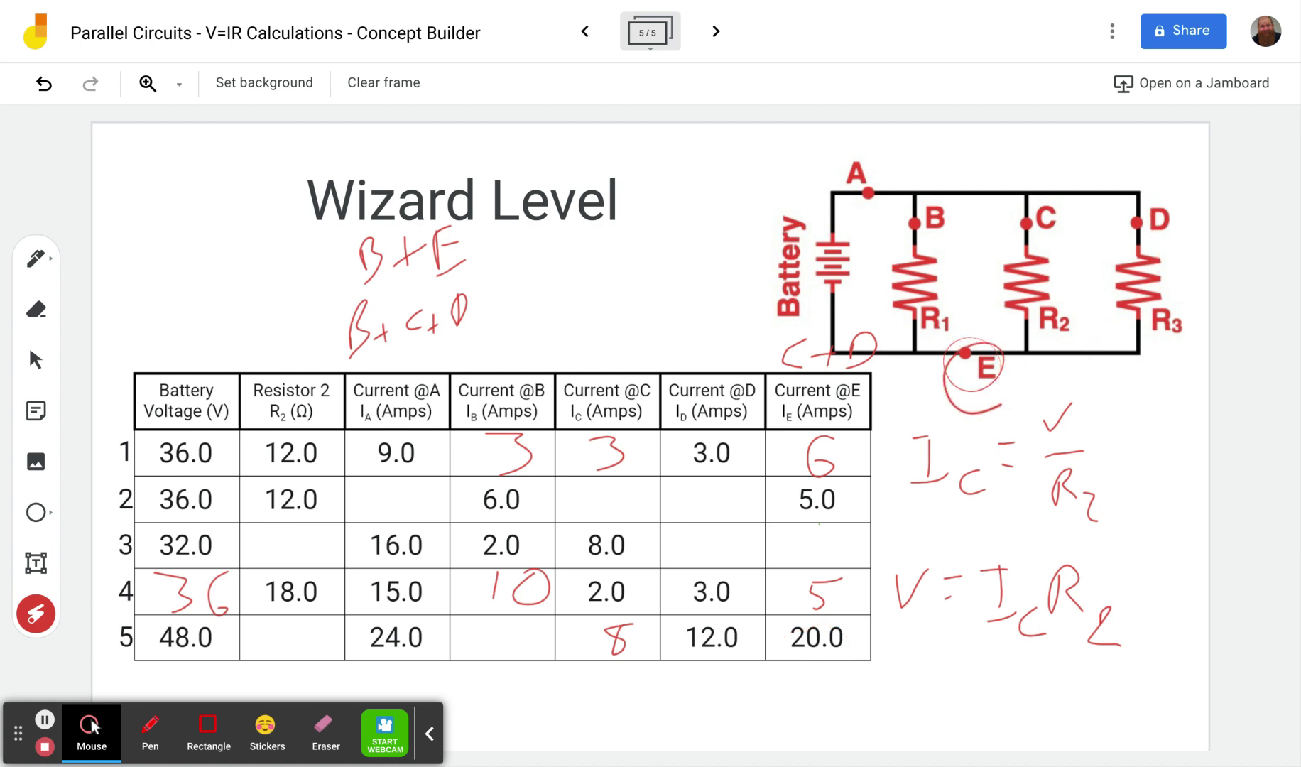
pyautogui.moveTo(681, 617); pyautogui.dragTo(739, 610)
pyautogui.moveTo(1136, 198)
pyautogui.mouseDown()
pyautogui.moveTo(1046, 372)
pyautogui.moveTo(929, 359)
pyautogui.mouseUp()
pyautogui.moveTo(1028, 212)
pyautogui.mouseDown()
pyautogui.moveTo(1042, 306)
pyautogui.moveTo(931, 369)
pyautogui.mouseUp()
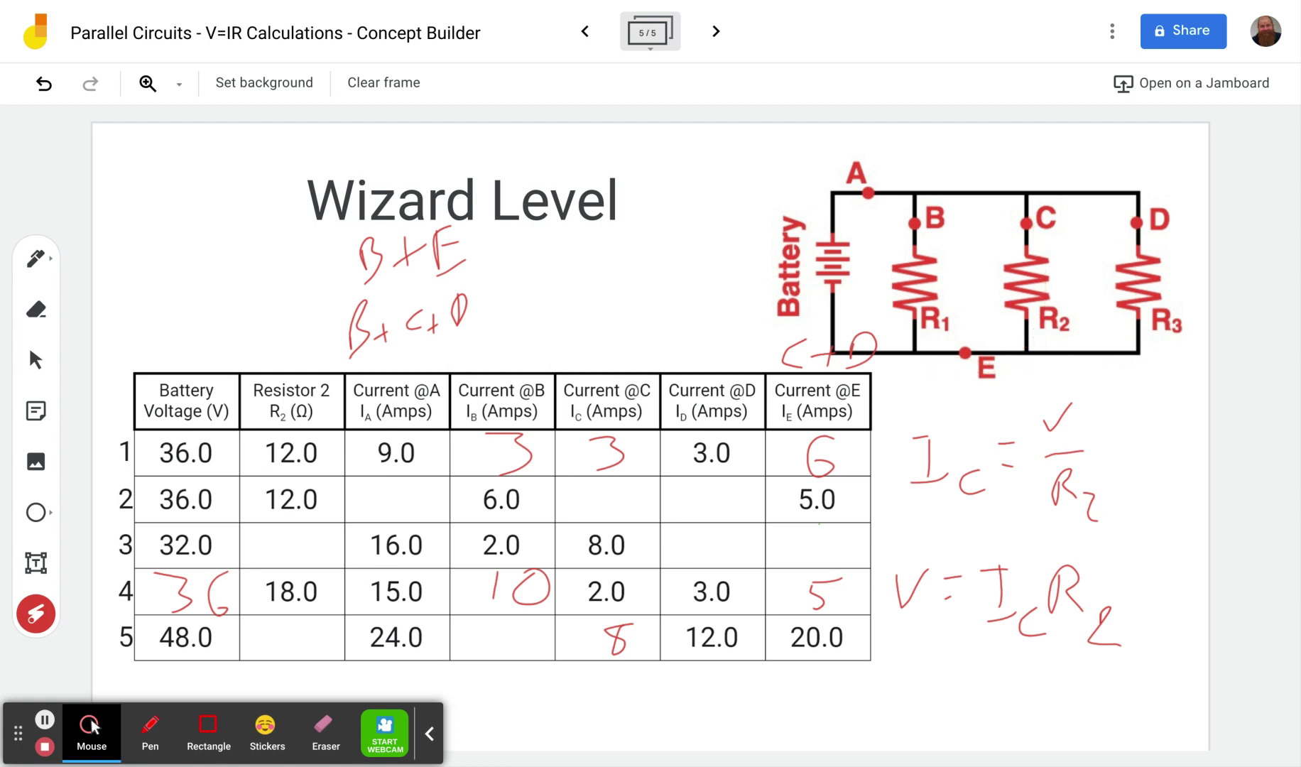
pyautogui.moveTo(746, 622)
pyautogui.mouseDown()
pyautogui.moveTo(770, 634)
pyautogui.moveTo(710, 631)
pyautogui.mouseUp()
pyautogui.moveTo(832, 611); pyautogui.dragTo(824, 642)
# Handwrite R₂ = V / I_C in red below the V = I_C R₂ formula, erasing the stray mark in row 5's resistor 2 cell
pyautogui.click(35, 258)
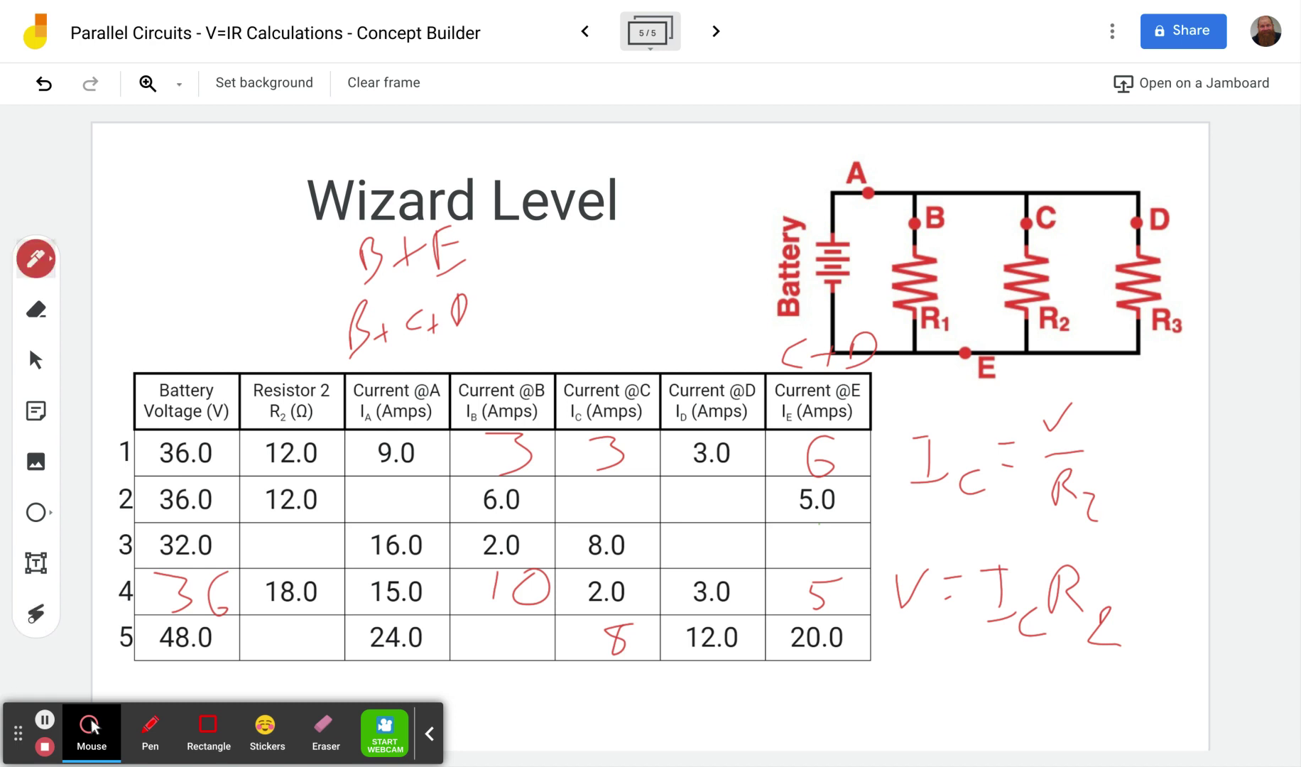
pyautogui.moveTo(914, 664); pyautogui.dragTo(904, 704)
pyautogui.moveTo(910, 664)
pyautogui.mouseDown()
pyautogui.moveTo(930, 706)
pyautogui.moveTo(964, 723)
pyautogui.mouseUp()
pyautogui.moveTo(984, 673); pyautogui.dragTo(1000, 672)
pyautogui.moveTo(987, 689); pyautogui.dragTo(1005, 691)
pyautogui.moveTo(337, 621)
pyautogui.mouseDown()
pyautogui.moveTo(261, 662)
pyautogui.moveTo(312, 640)
pyautogui.moveTo(313, 599)
pyautogui.moveTo(332, 627)
pyautogui.moveTo(294, 626)
pyautogui.mouseUp()
pyautogui.click(35, 309)
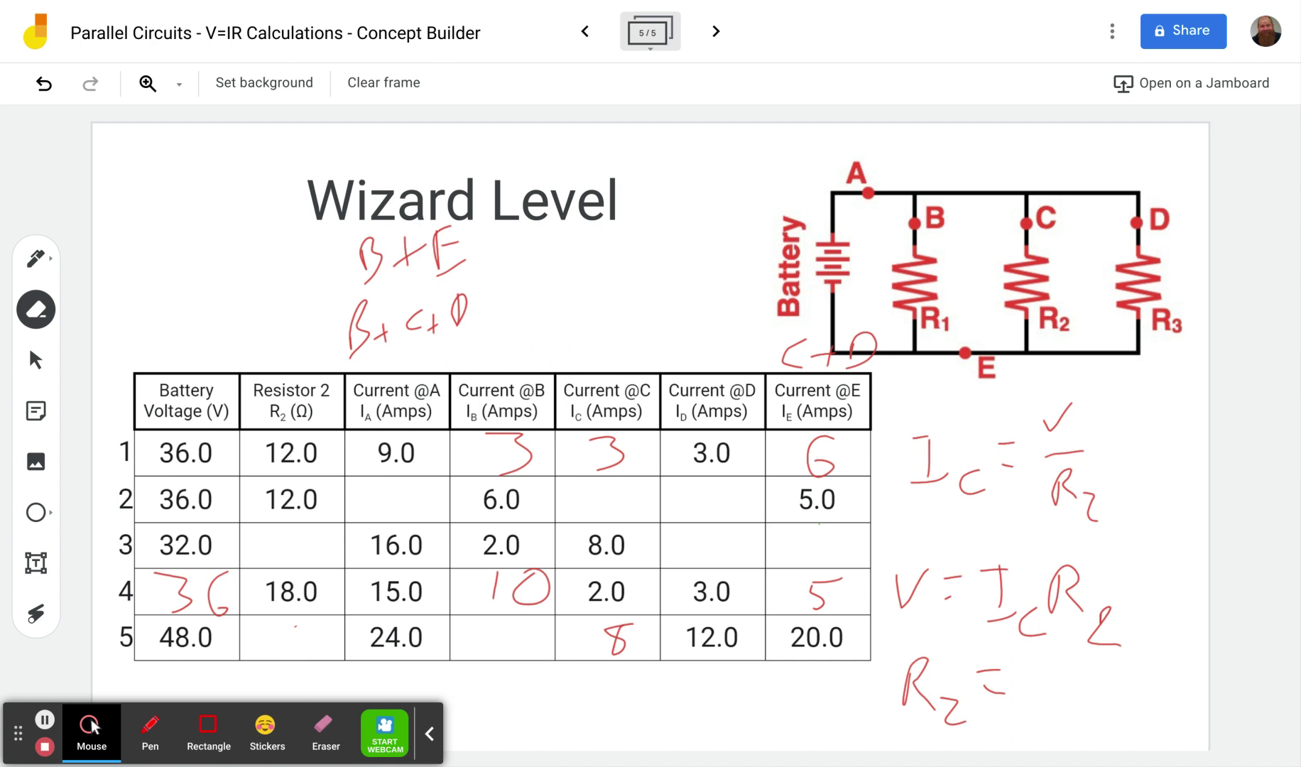
pyautogui.click(36, 615)
pyautogui.click(33, 261)
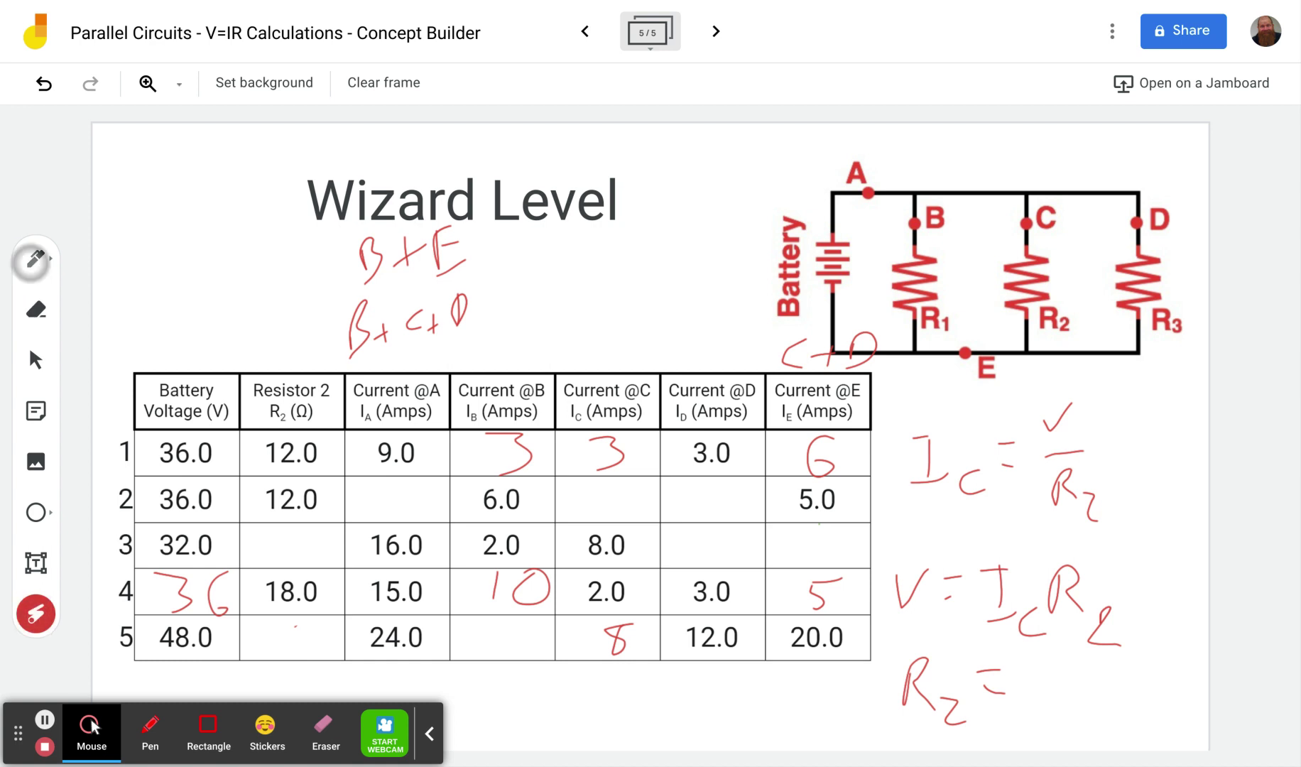
pyautogui.moveTo(1036, 658)
pyautogui.mouseDown()
pyautogui.moveTo(1058, 656)
pyautogui.moveTo(1067, 737)
pyautogui.moveTo(1065, 710)
pyautogui.moveTo(1099, 738)
pyautogui.mouseUp()
# Highlight R2, the formula's V, and row 5's battery voltage and current at C with the laser, and handwrite 6 in its resistor 2 cell
pyautogui.press('l')
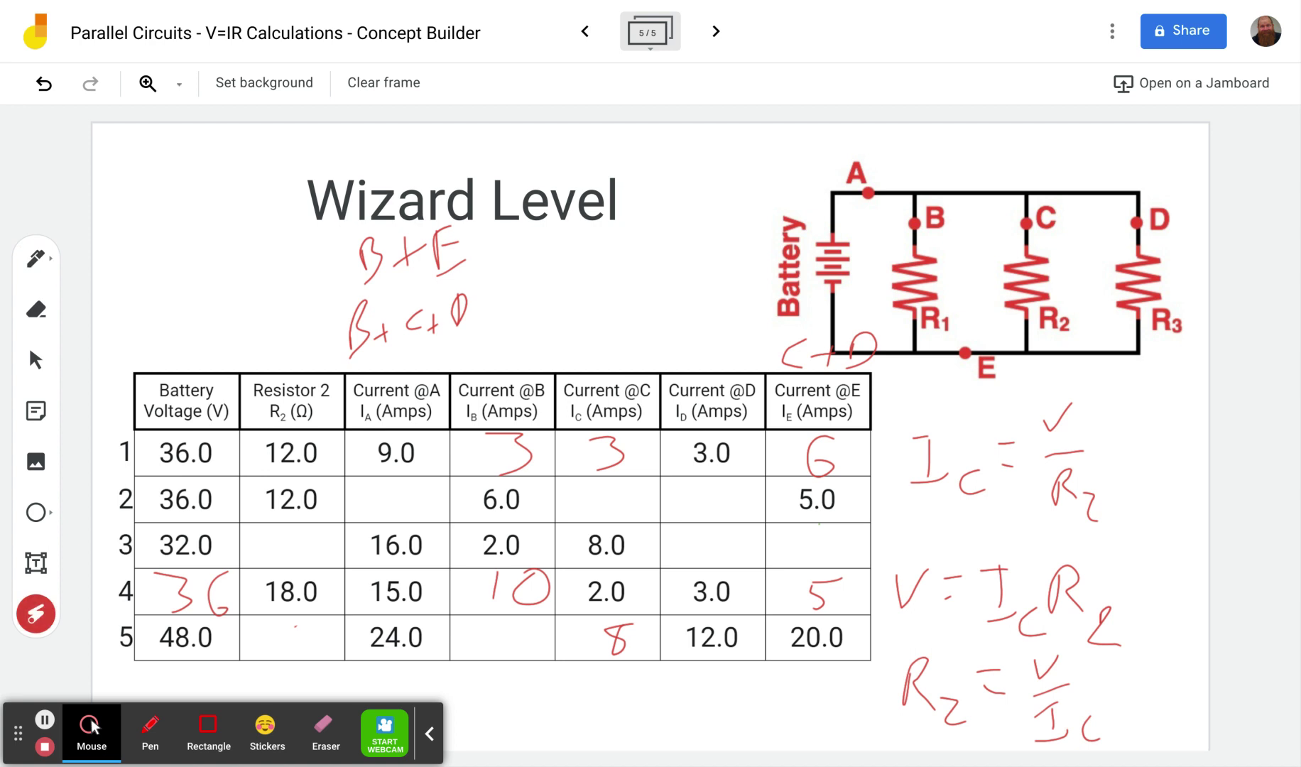
pyautogui.moveTo(1065, 222)
pyautogui.mouseDown()
pyautogui.moveTo(1015, 222)
pyautogui.moveTo(1052, 274)
pyautogui.moveTo(1015, 321)
pyautogui.moveTo(1048, 268)
pyautogui.mouseUp()
pyautogui.moveTo(1017, 671)
pyautogui.mouseDown()
pyautogui.moveTo(1057, 639)
pyautogui.moveTo(1054, 652)
pyautogui.mouseUp()
pyautogui.moveTo(230, 625)
pyautogui.mouseDown()
pyautogui.moveTo(195, 612)
pyautogui.moveTo(252, 621)
pyautogui.mouseUp()
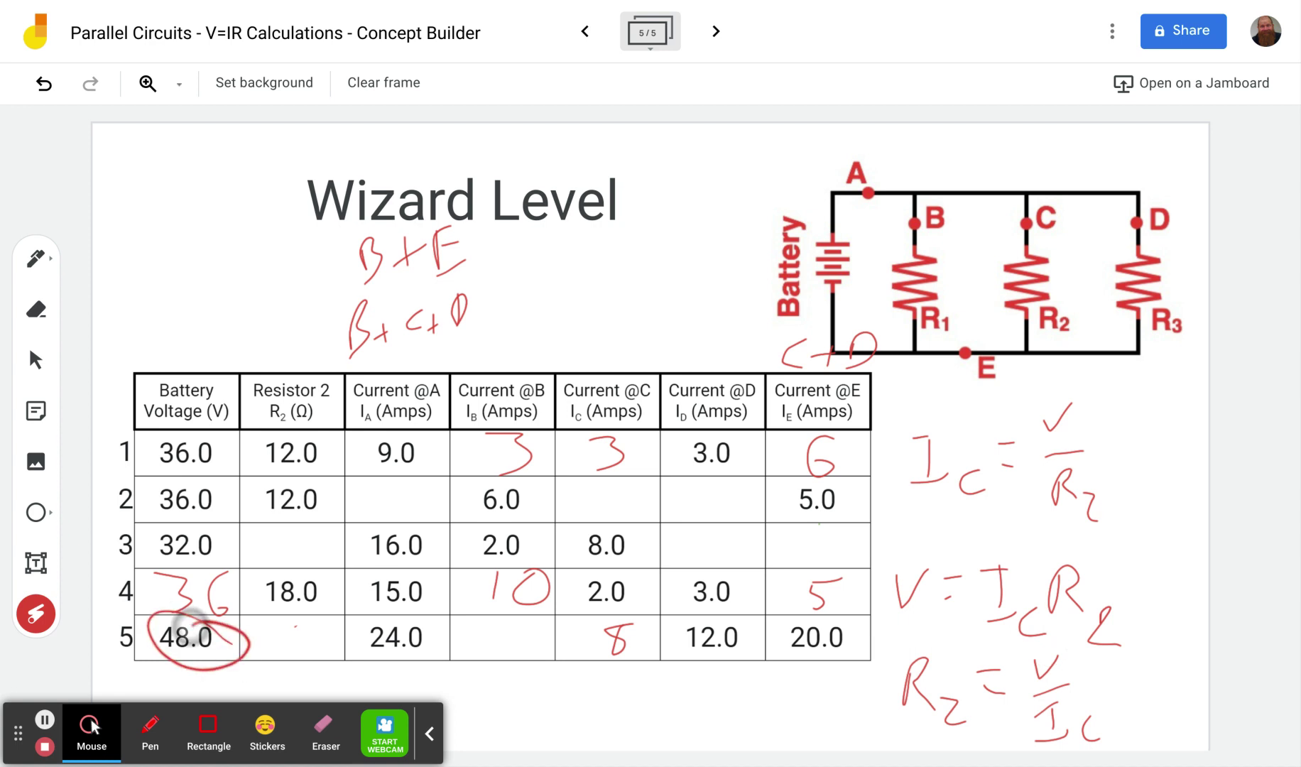
pyautogui.moveTo(619, 623); pyautogui.dragTo(637, 636)
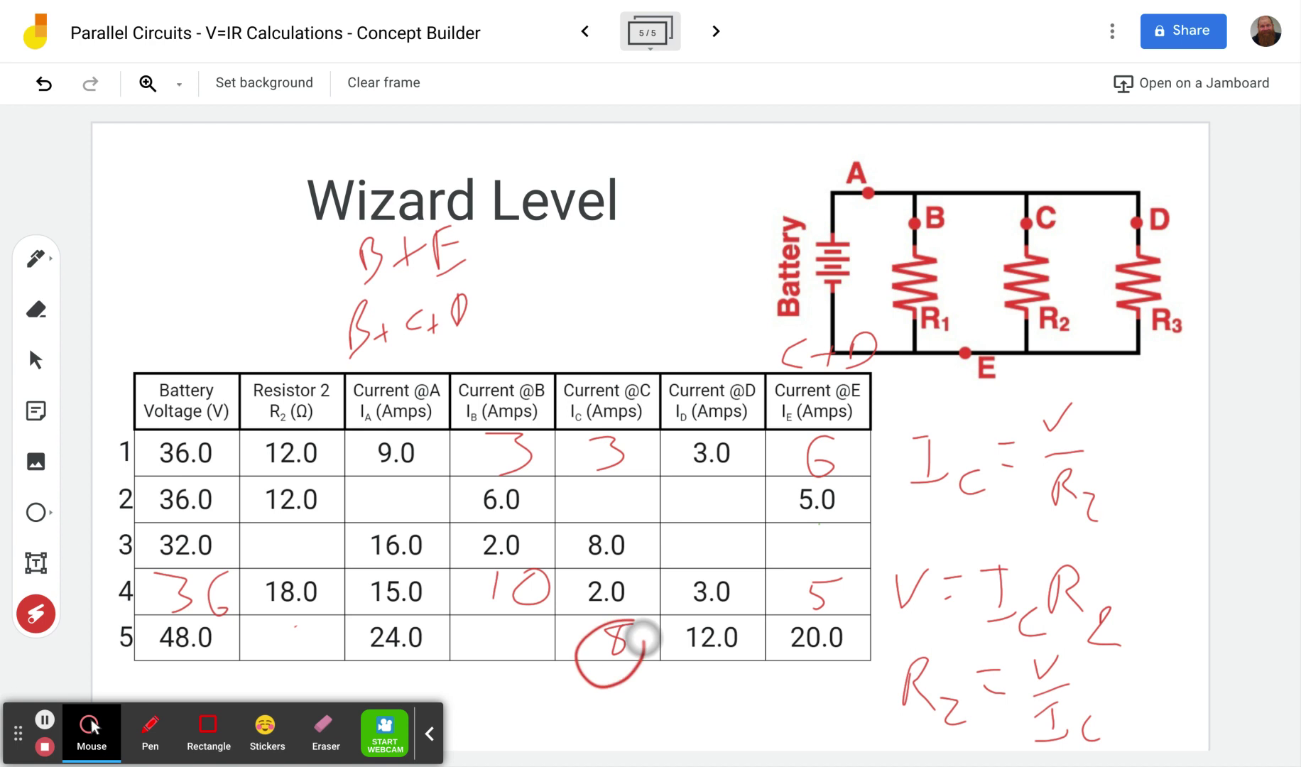
pyautogui.press('p')
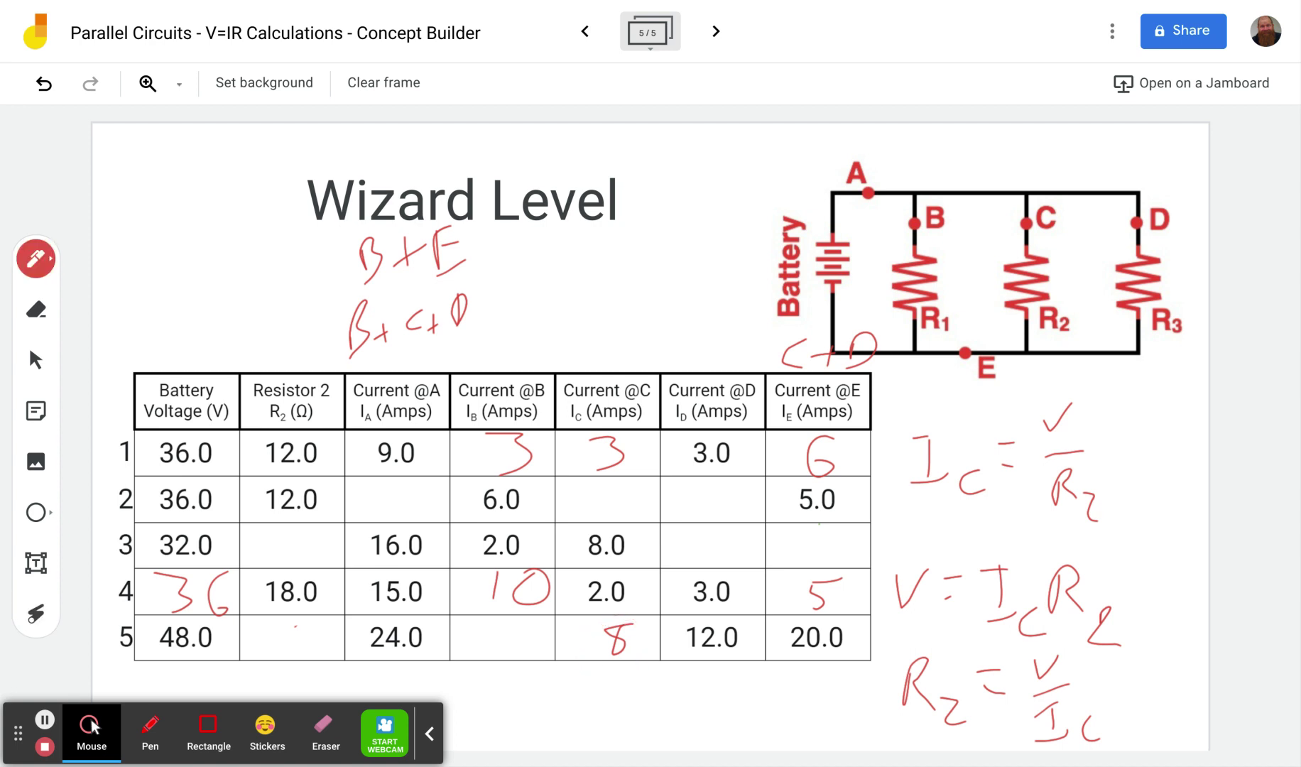
pyautogui.moveTo(309, 620)
pyautogui.mouseDown()
pyautogui.moveTo(275, 628)
pyautogui.moveTo(283, 639)
pyautogui.mouseUp()
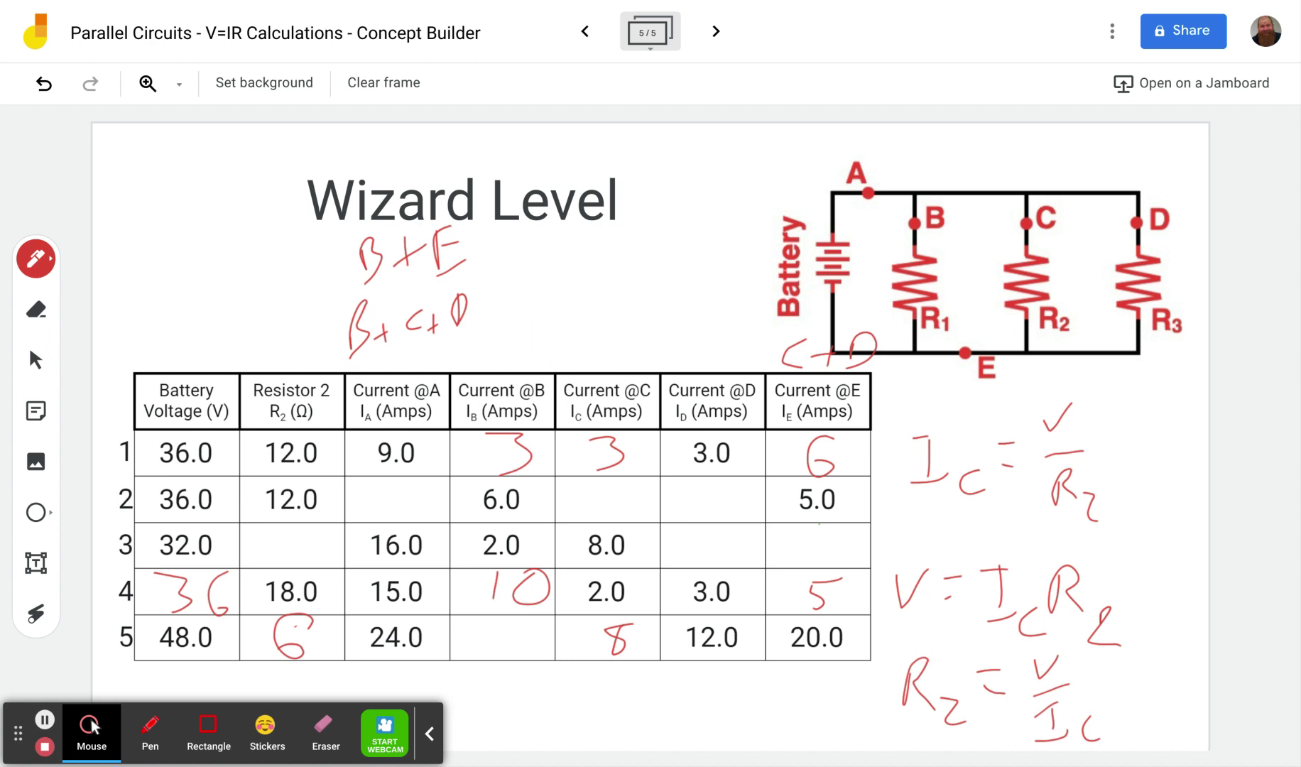
# Highlight row 5's currents at A, C and D and the circuit's branches with the laser, and handwrite 4 in its current at B cell
pyautogui.click(35, 613)
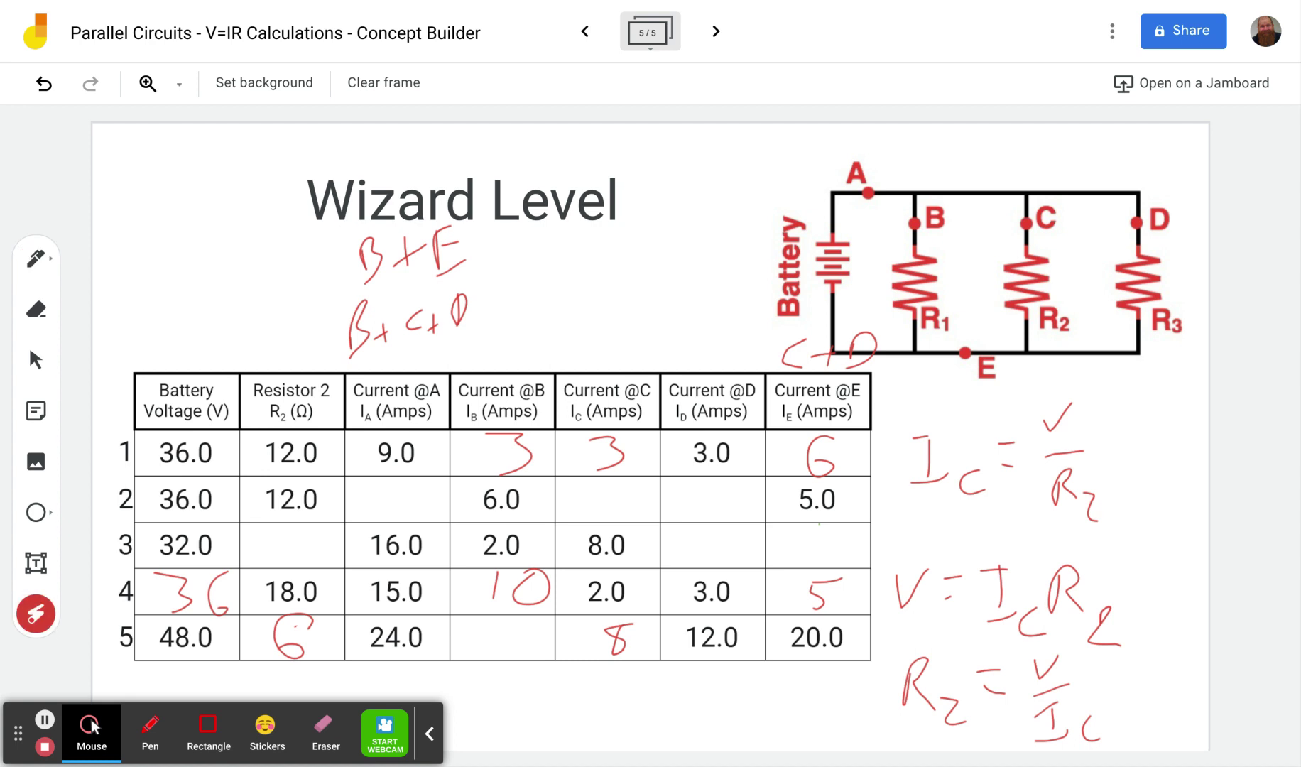
pyautogui.moveTo(426, 622)
pyautogui.mouseDown()
pyautogui.moveTo(509, 647)
pyautogui.moveTo(743, 636)
pyautogui.moveTo(450, 633)
pyautogui.moveTo(589, 669)
pyautogui.mouseUp()
pyautogui.moveTo(835, 190)
pyautogui.mouseDown()
pyautogui.moveTo(1139, 213)
pyautogui.moveTo(1102, 301)
pyautogui.mouseUp()
pyautogui.moveTo(738, 607)
pyautogui.mouseDown()
pyautogui.moveTo(710, 639)
pyautogui.moveTo(749, 617)
pyautogui.moveTo(599, 635)
pyautogui.moveTo(639, 635)
pyautogui.mouseUp()
pyautogui.moveTo(424, 604)
pyautogui.mouseDown()
pyautogui.moveTo(379, 629)
pyautogui.moveTo(437, 625)
pyautogui.mouseUp()
pyautogui.press('p')
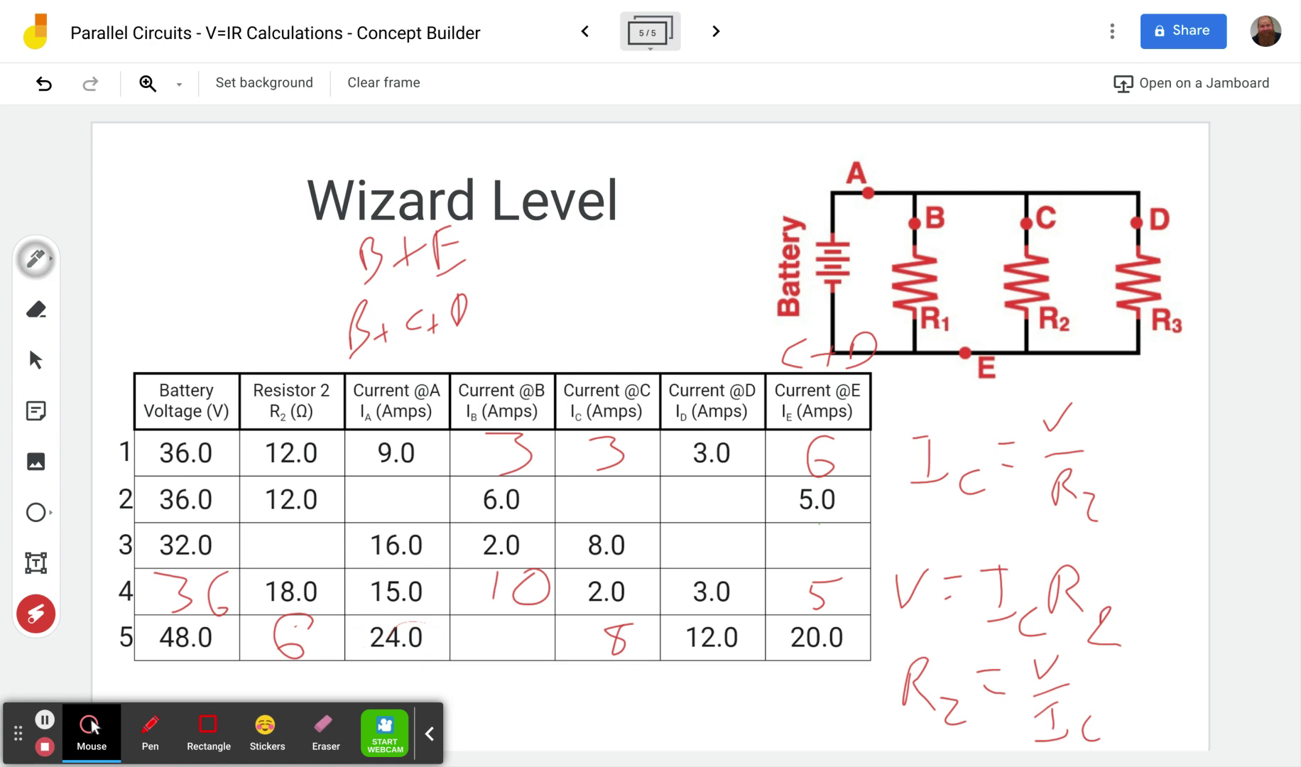
pyautogui.moveTo(495, 617)
pyautogui.mouseDown()
pyautogui.moveTo(533, 625)
pyautogui.moveTo(526, 666)
pyautogui.mouseUp()
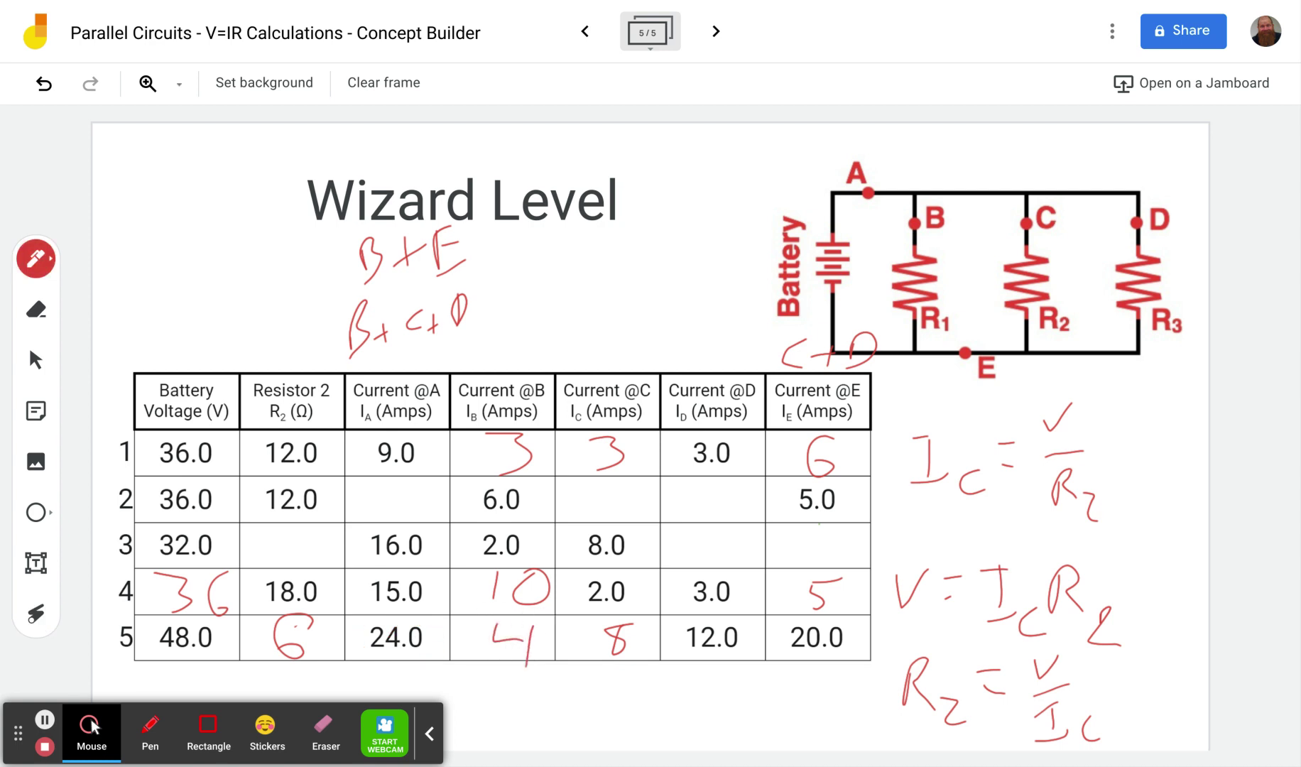
# Highlight row 5's currents at D, C, B and A with the laser, and trace the circuit from the battery through the branches
pyautogui.click(35, 613)
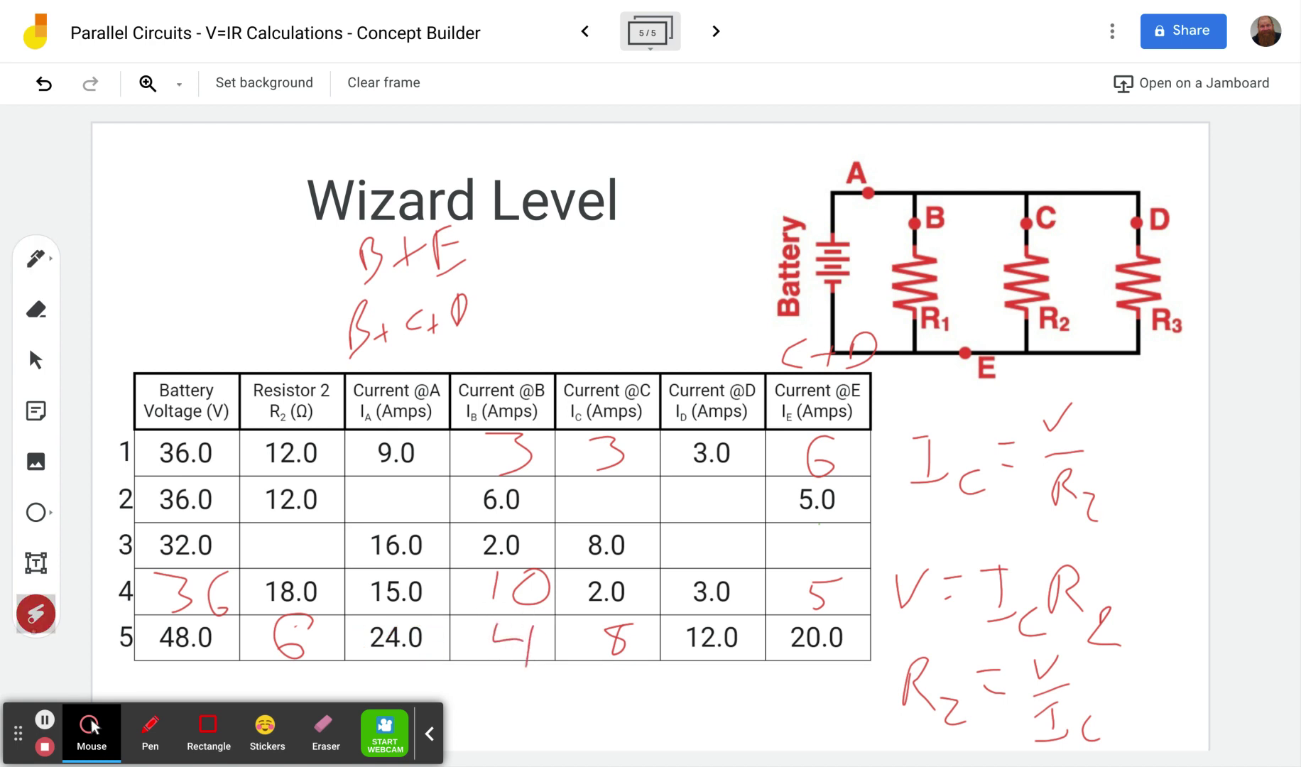
pyautogui.moveTo(691, 667); pyautogui.dragTo(678, 674)
pyautogui.moveTo(634, 620); pyautogui.dragTo(591, 636)
pyautogui.moveTo(512, 632)
pyautogui.mouseDown()
pyautogui.moveTo(523, 663)
pyautogui.moveTo(497, 633)
pyautogui.mouseUp()
pyautogui.moveTo(415, 612); pyautogui.dragTo(387, 623)
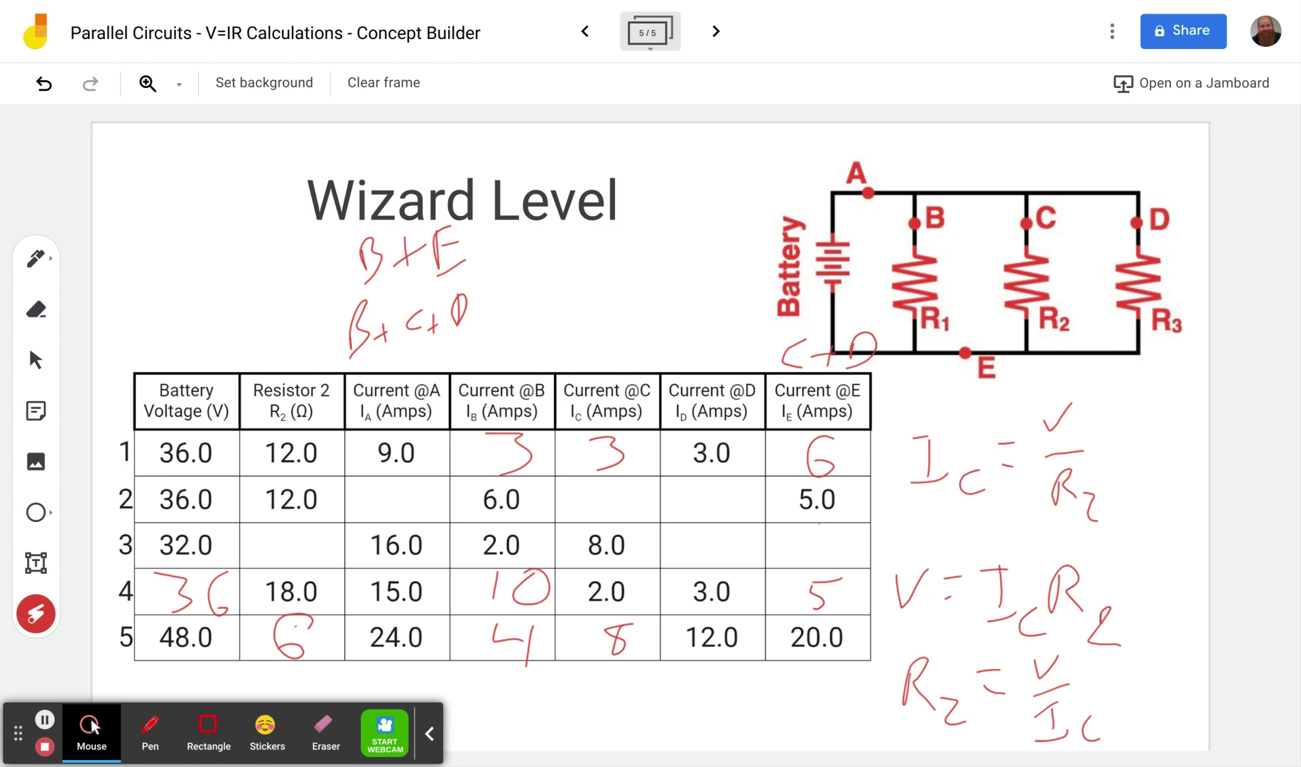
pyautogui.moveTo(839, 215)
pyautogui.mouseDown()
pyautogui.moveTo(1015, 205)
pyautogui.moveTo(1106, 347)
pyautogui.moveTo(823, 259)
pyautogui.moveTo(874, 284)
pyautogui.moveTo(913, 334)
pyautogui.moveTo(1111, 270)
pyautogui.mouseUp()
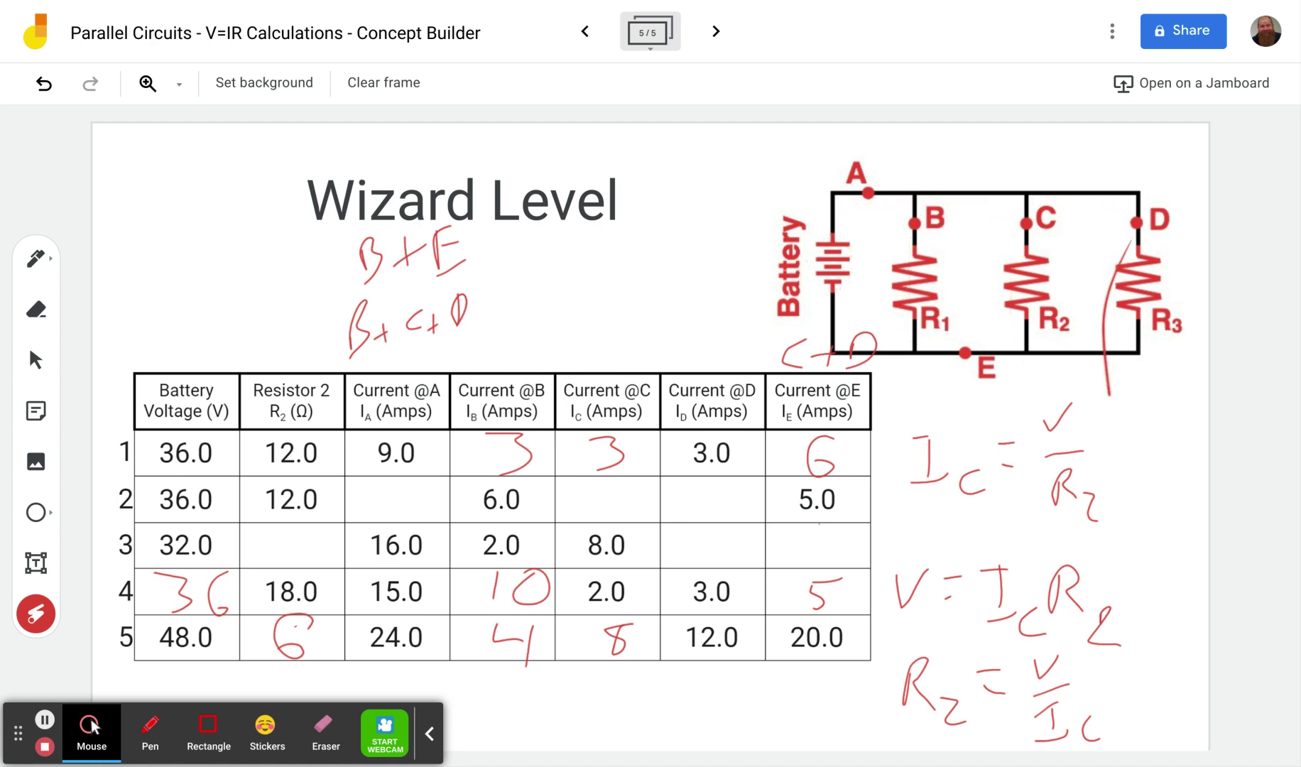